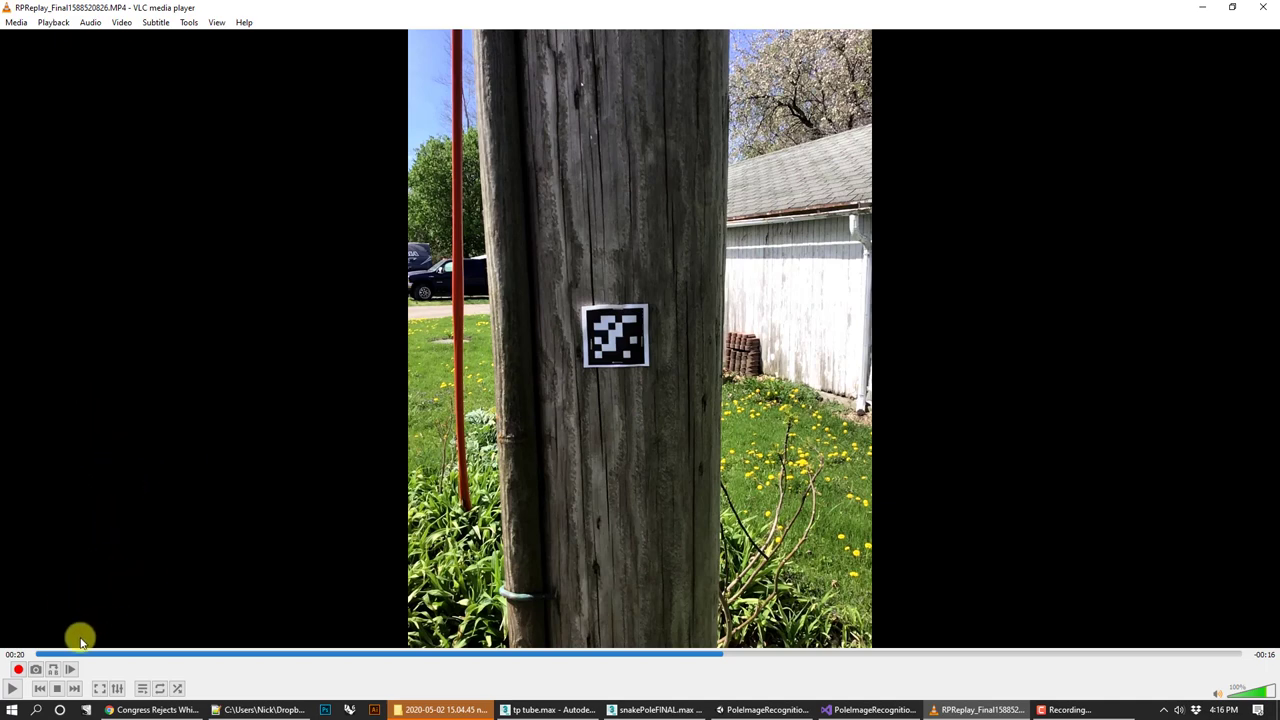
Play the AR demo clip to 00:35, where the green snake wraps the pole, then pause
left_click(15, 688)
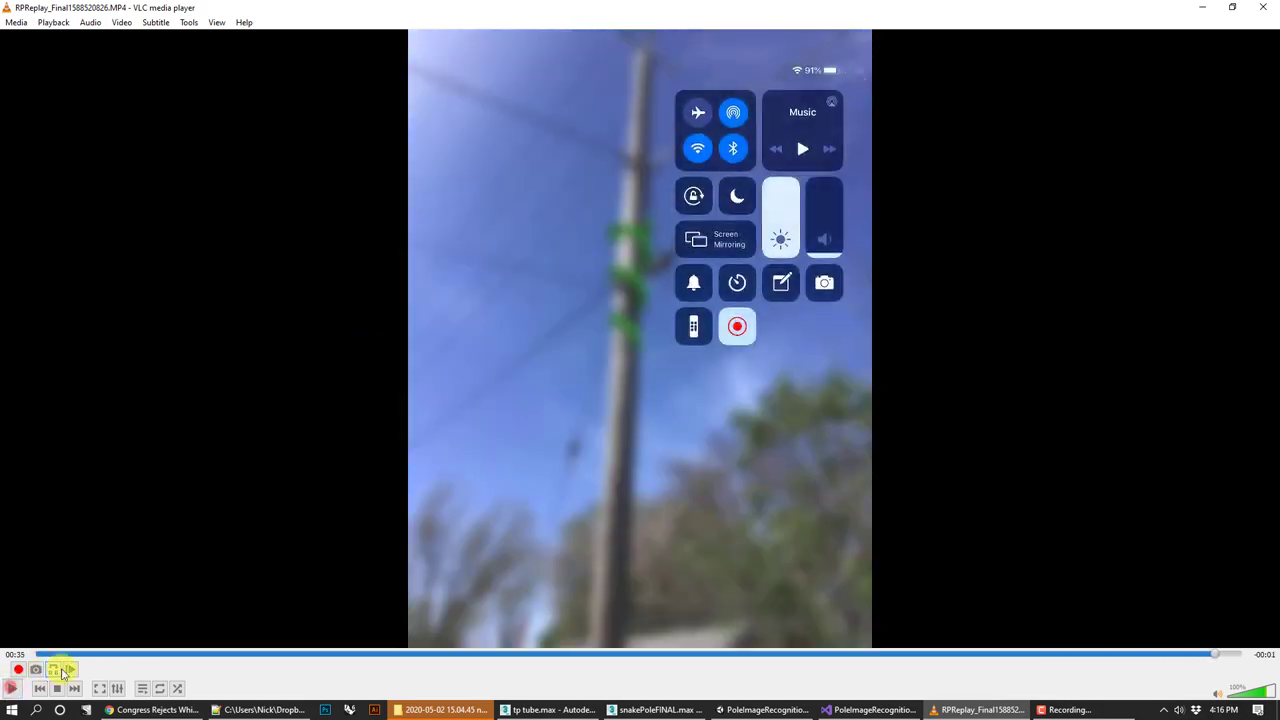
left_click(12, 688)
Bring up snakePoleFINAL.max in 3ds Max and select the pink Pole and green Snake objects
left_click(762, 710)
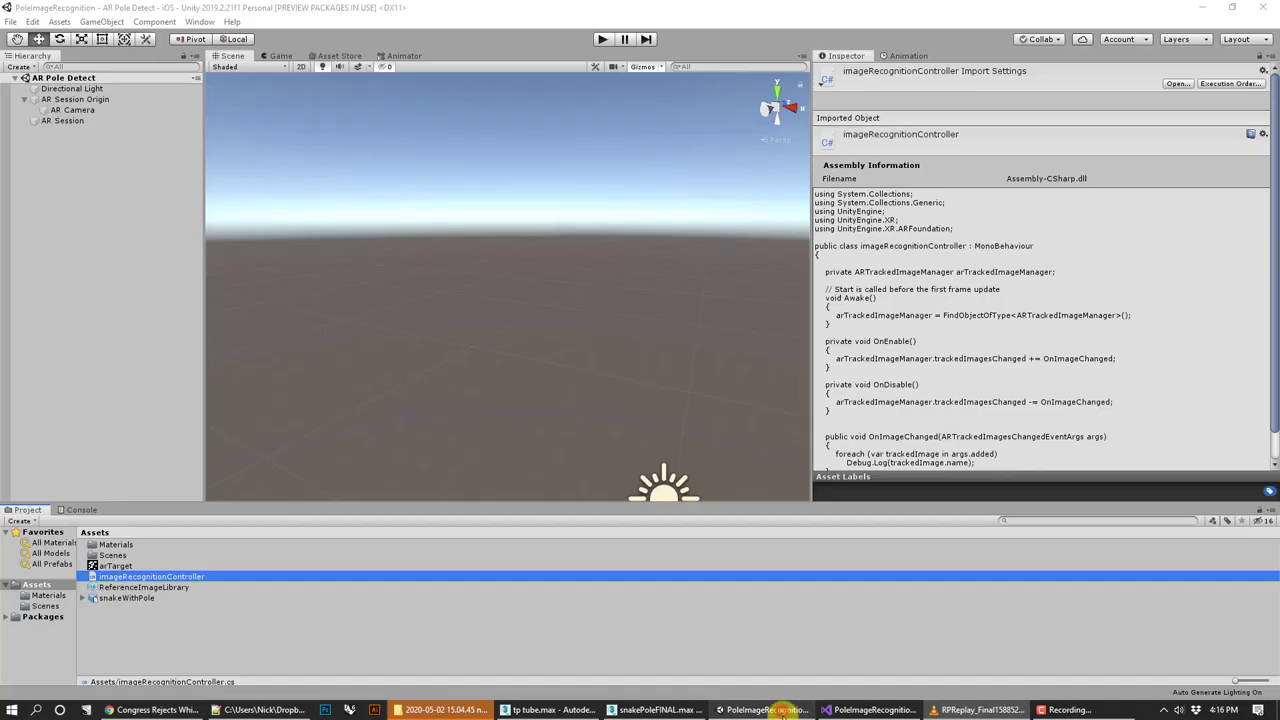
left_click(630, 710)
left_click_drag(776, 514, 832, 572)
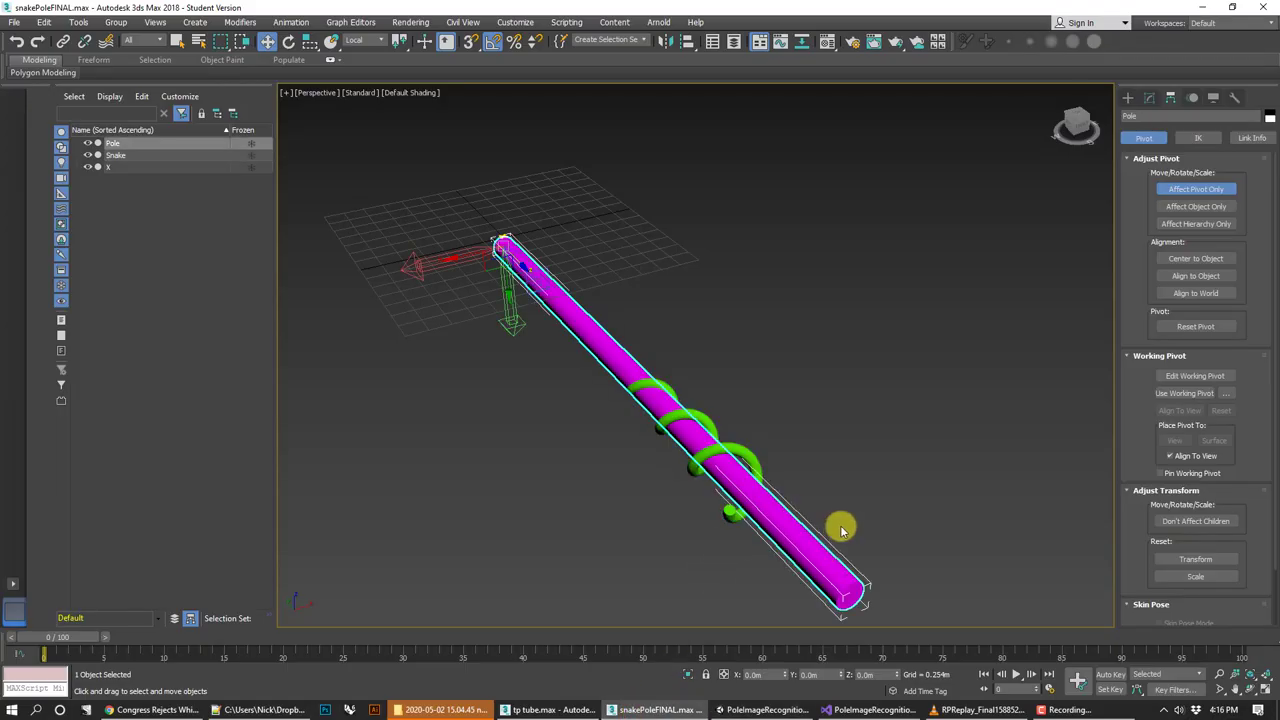
left_click(886, 505)
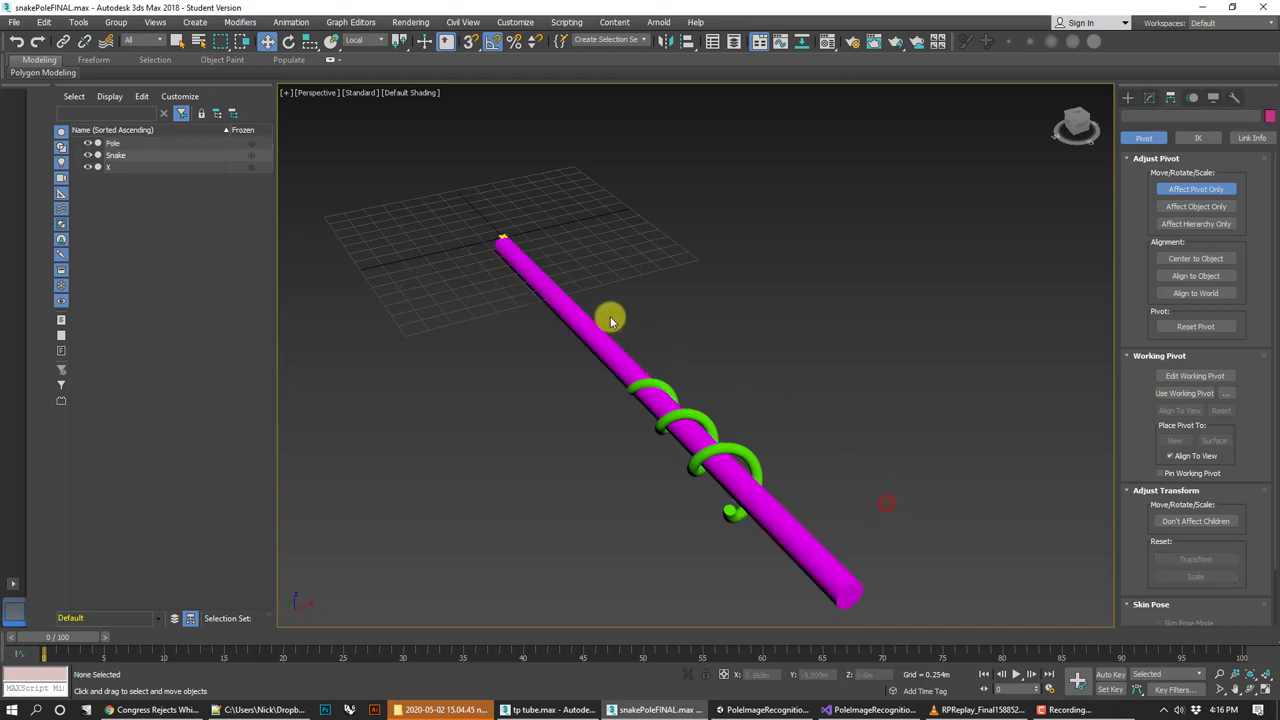
left_click(813, 537)
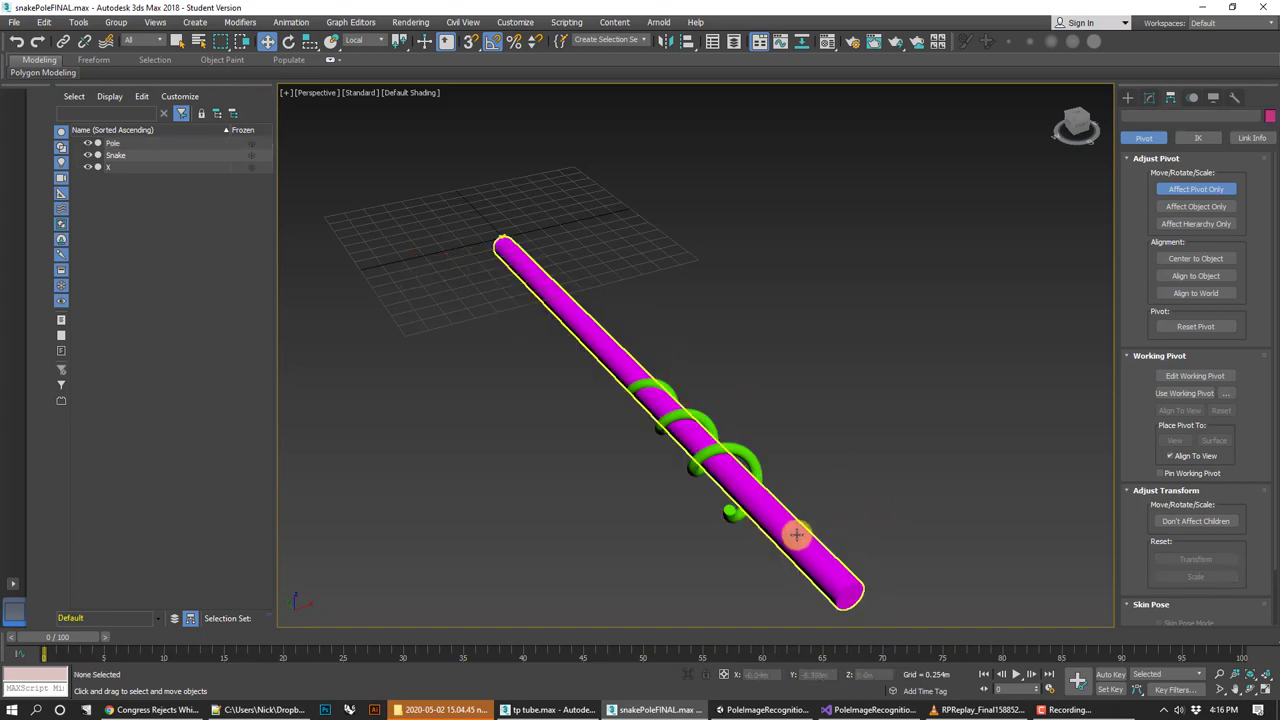
left_click_drag(796, 535, 811, 535)
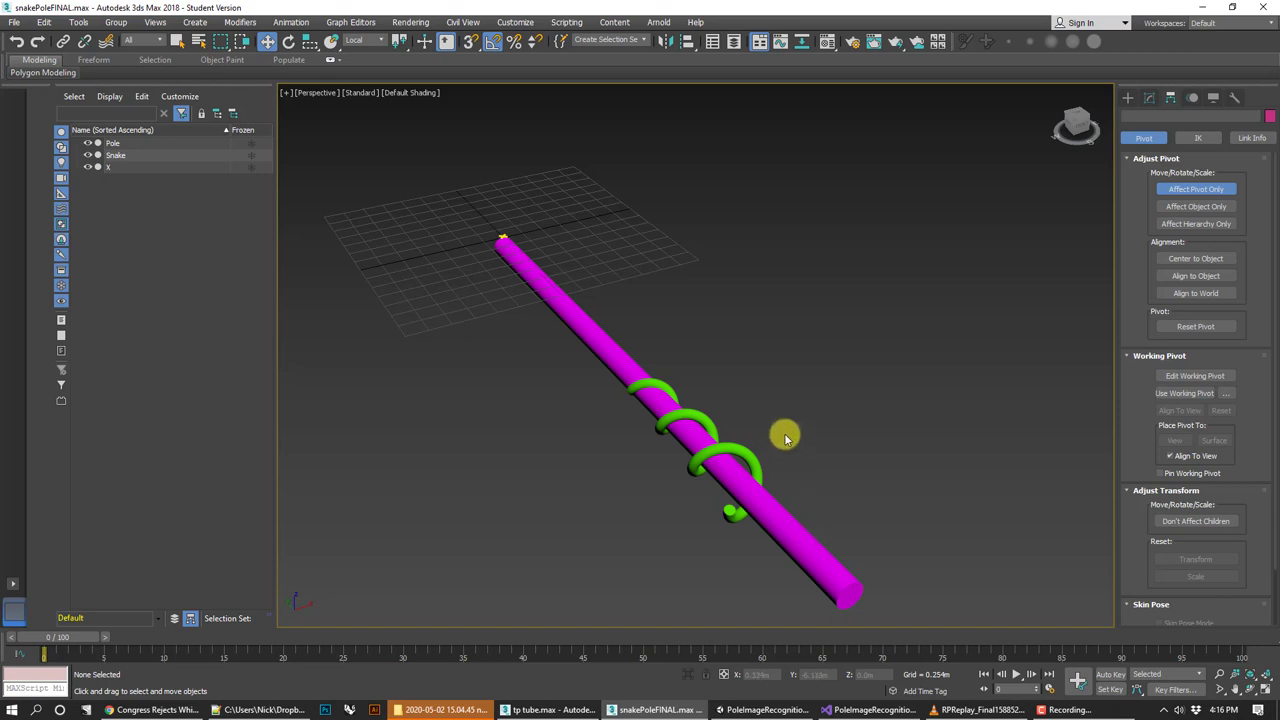
left_click(745, 453)
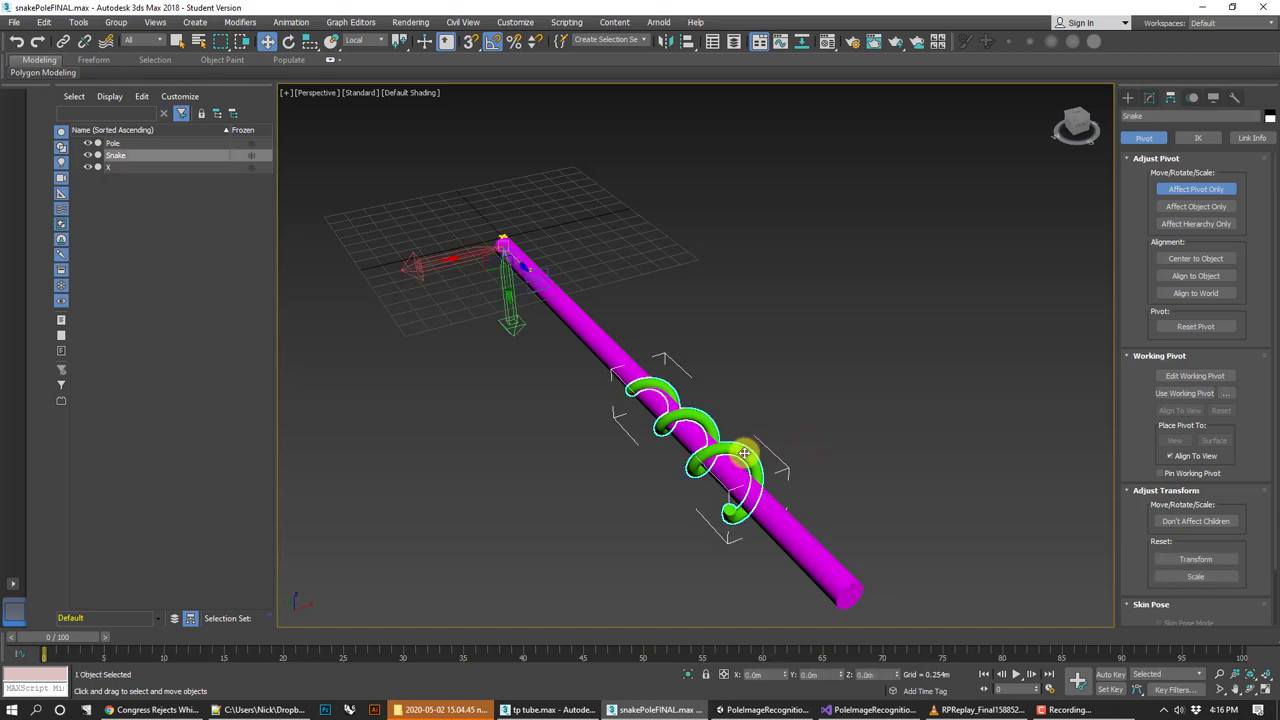
left_click(657, 306)
Zoom in and select the yellow X marker on top of the pole
scroll(500, 232, "up", 5)
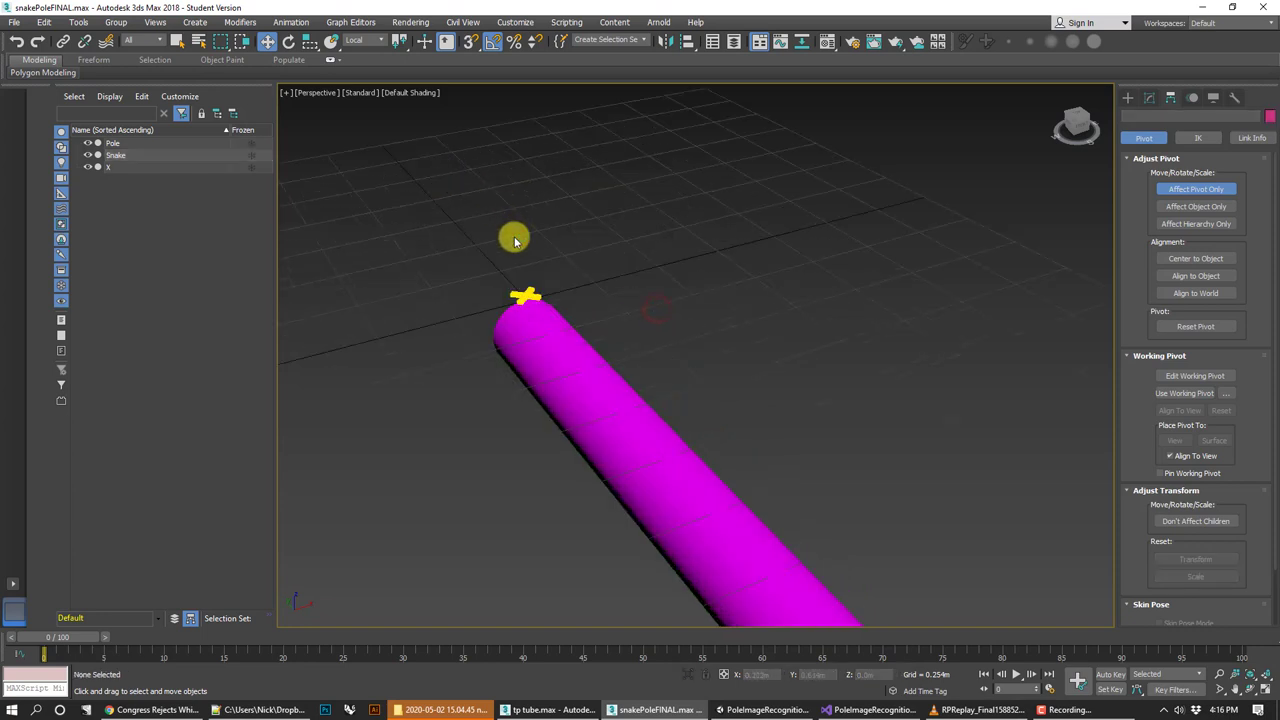
scroll(514, 240, "up", 2)
left_click(550, 372)
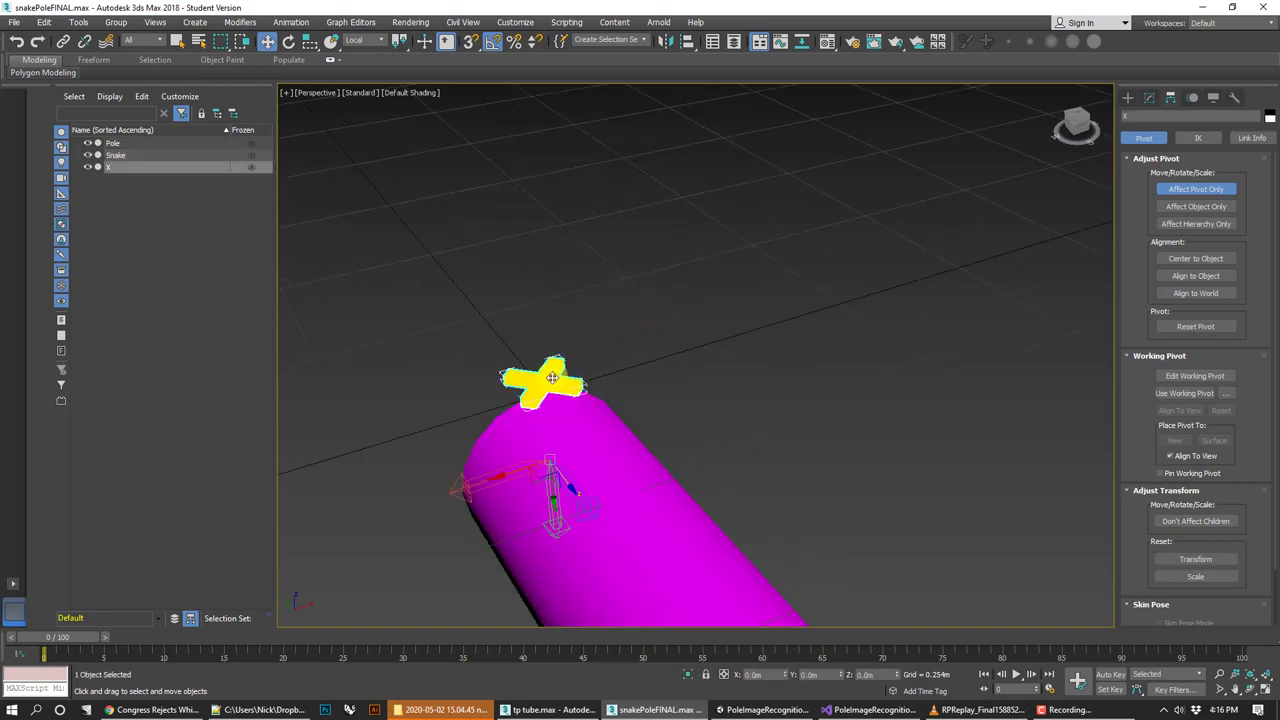
left_click(741, 349)
Pan and zoom around the scene, then reselect the pole
scroll(826, 420, "down", 4)
middle_click_drag(837, 351, 673, 270)
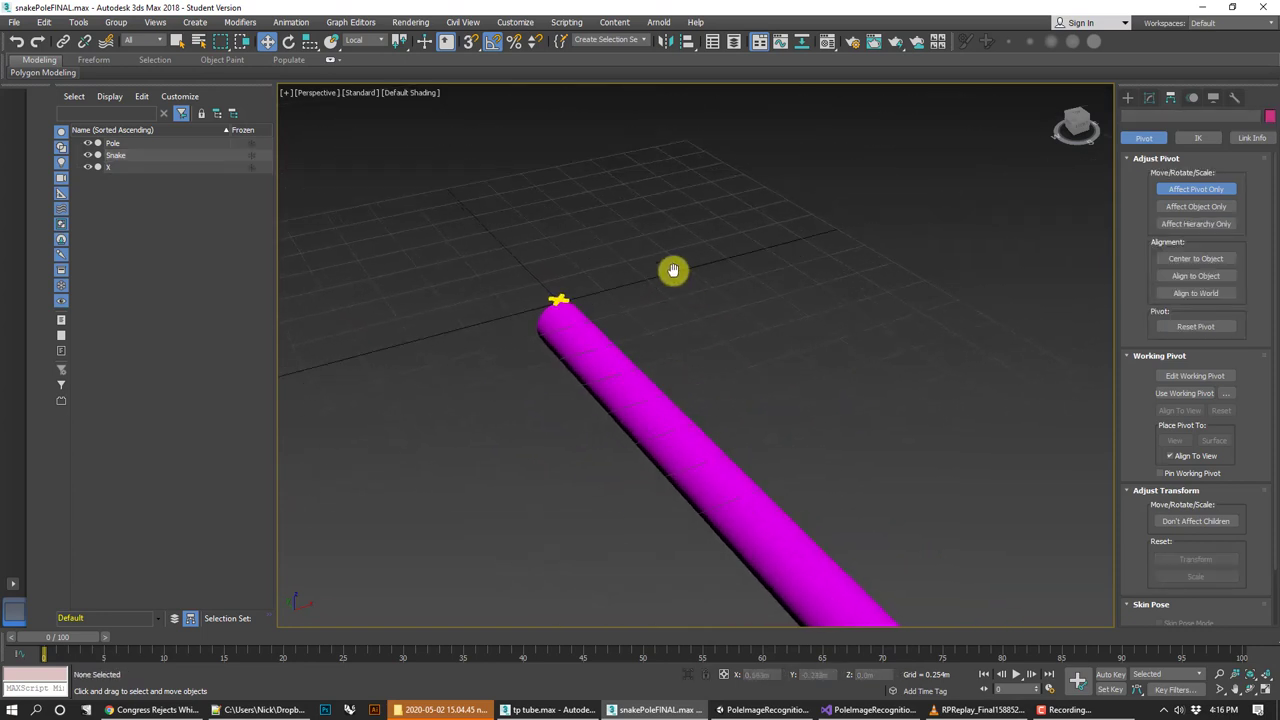
scroll(673, 270, "down", 6)
scroll(725, 318, "up", 2)
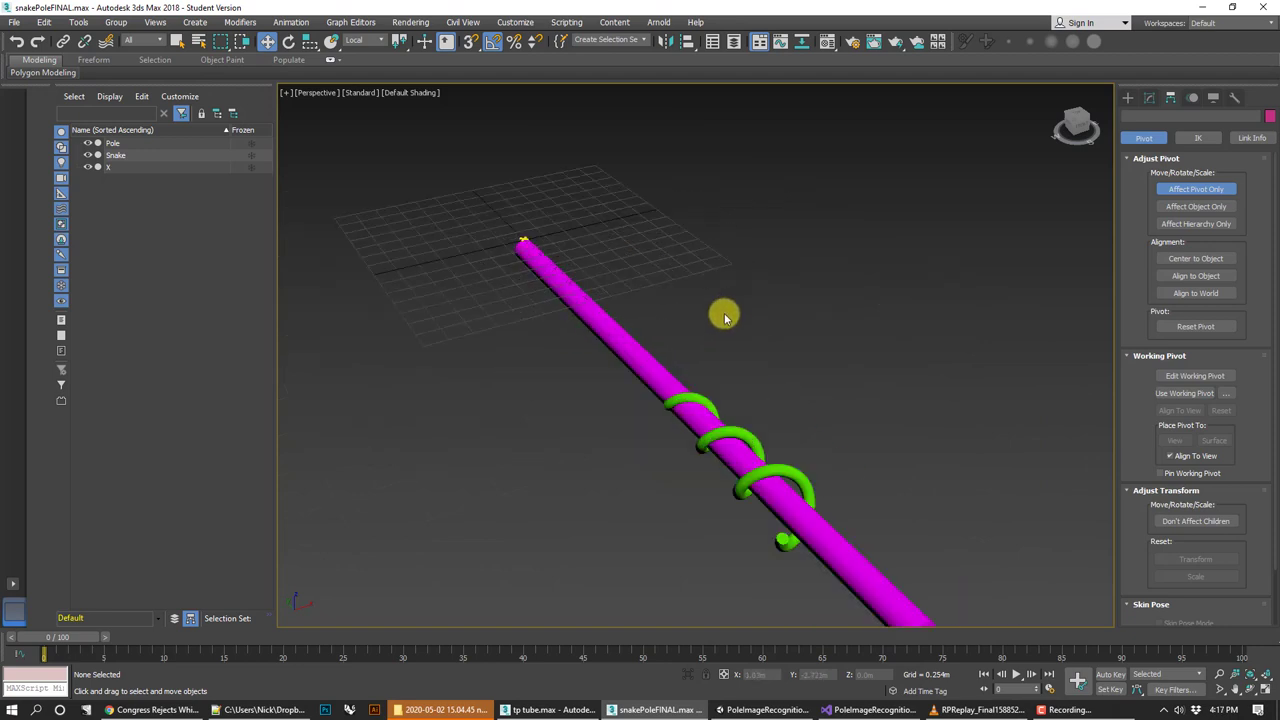
scroll(765, 248, "down", 1)
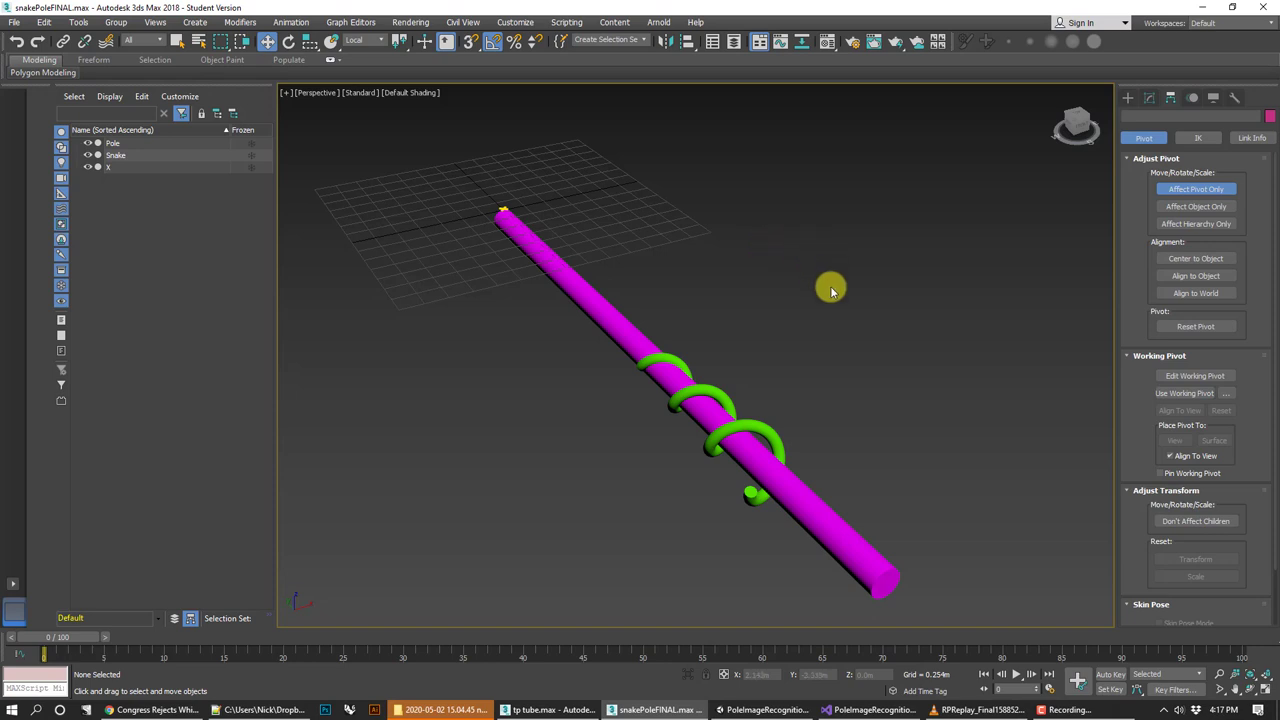
left_click(505, 218)
left_click(486, 206)
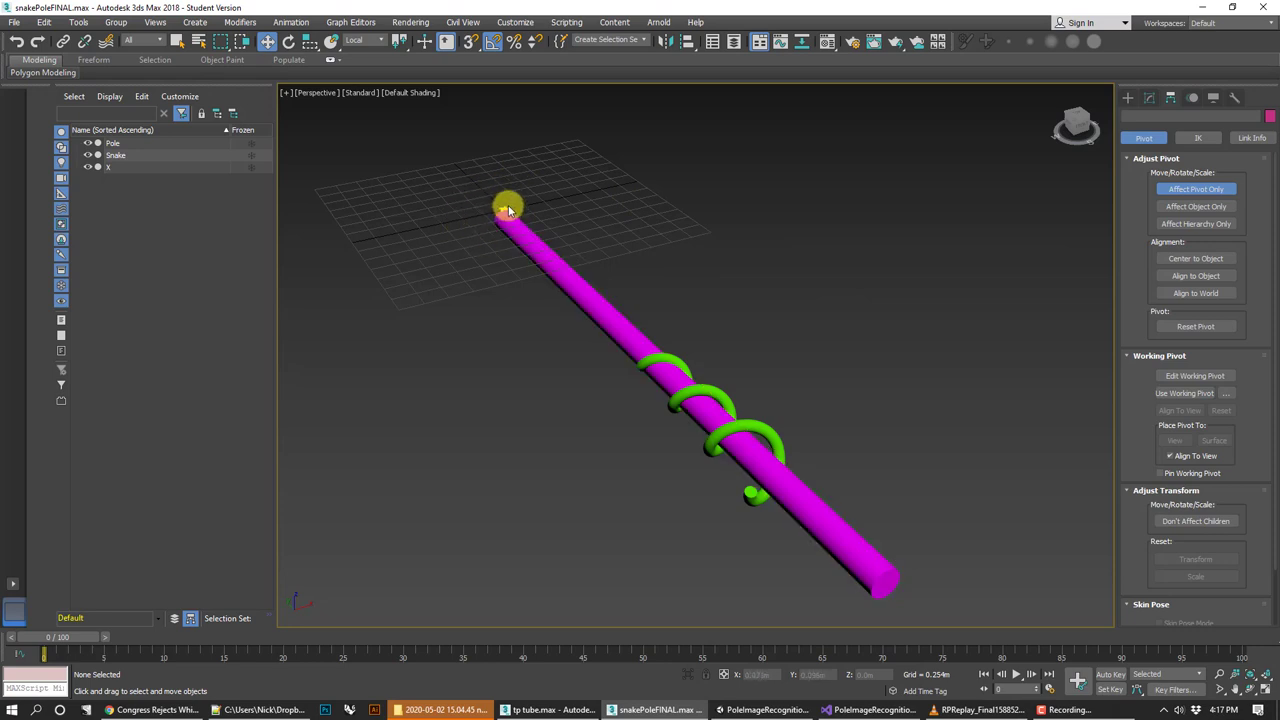
left_click(537, 251)
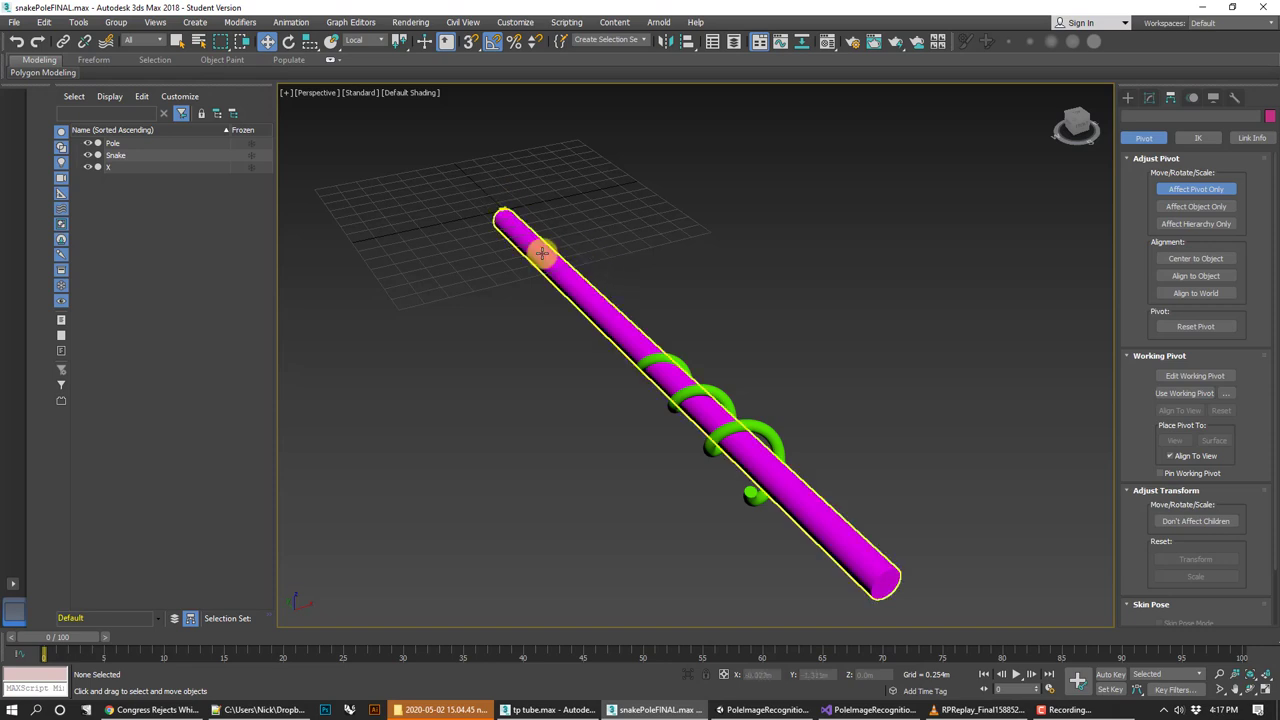
middle_click_drag(497, 326, 574, 406)
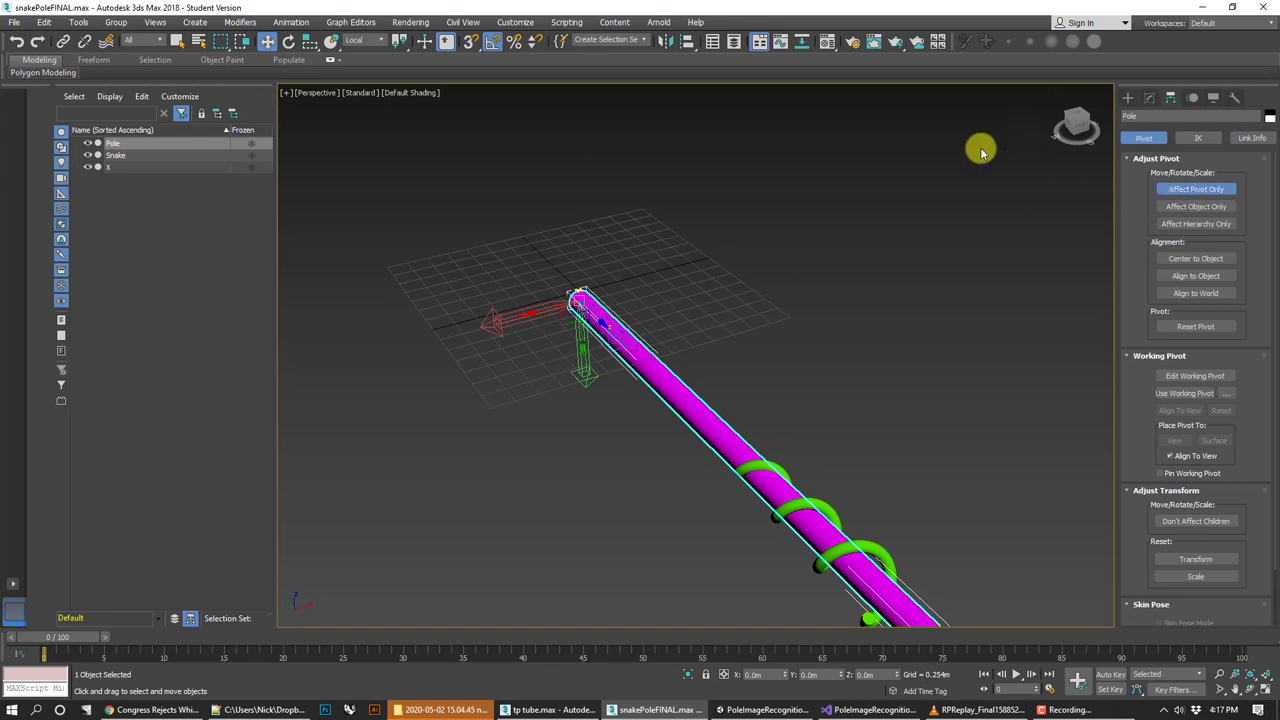
Reselect the pole and turn on Affect Pivot Only in the Hierarchy panel
left_click(760, 258)
left_click(660, 378)
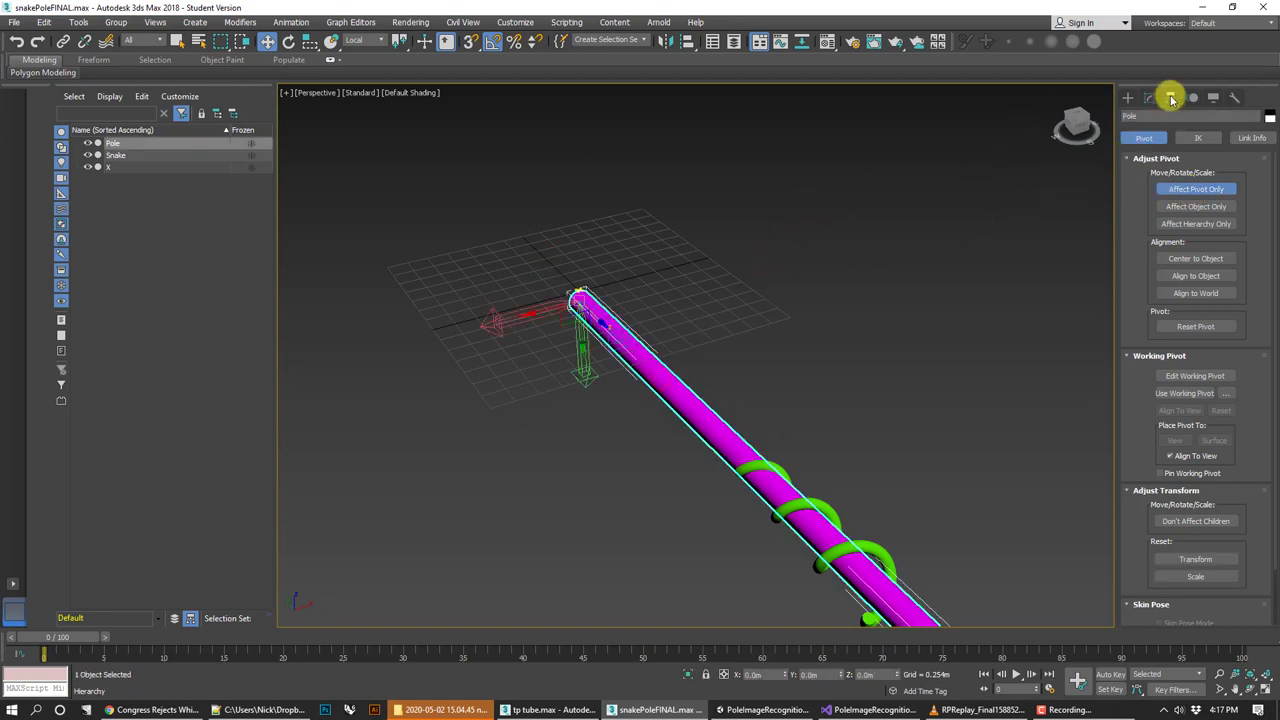
left_click(1128, 97)
left_click(1169, 99)
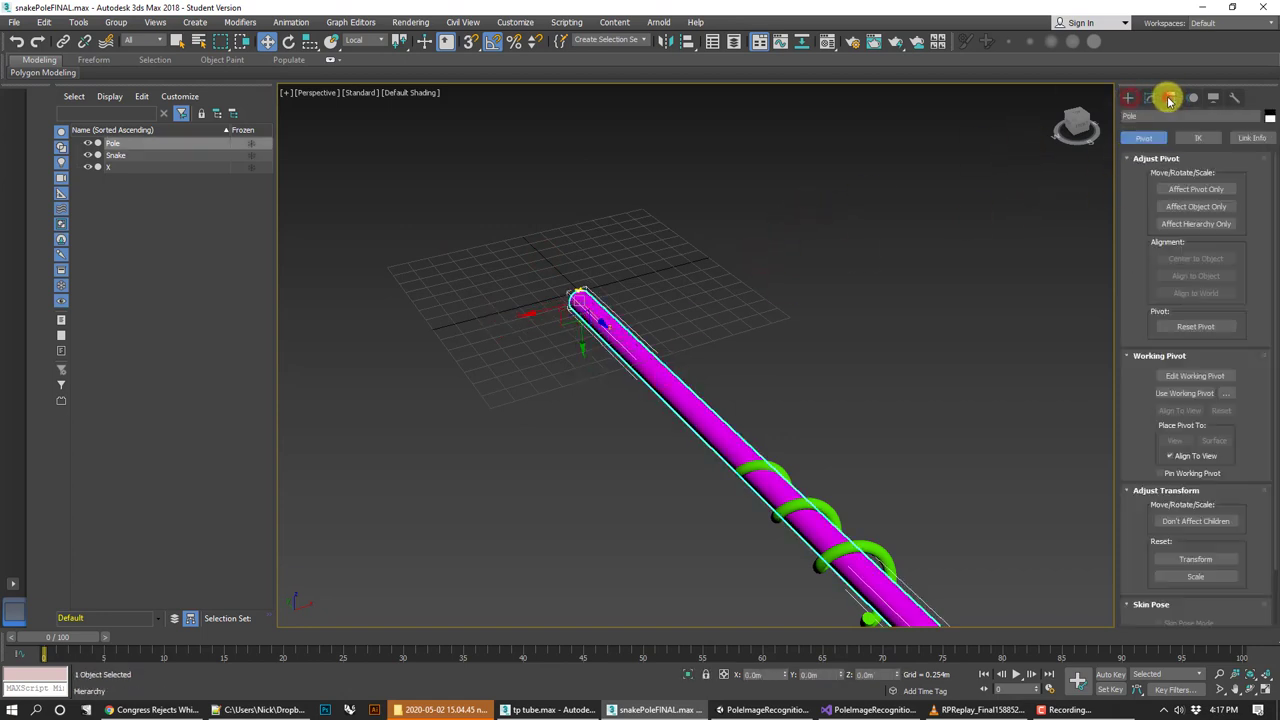
left_click(1196, 189)
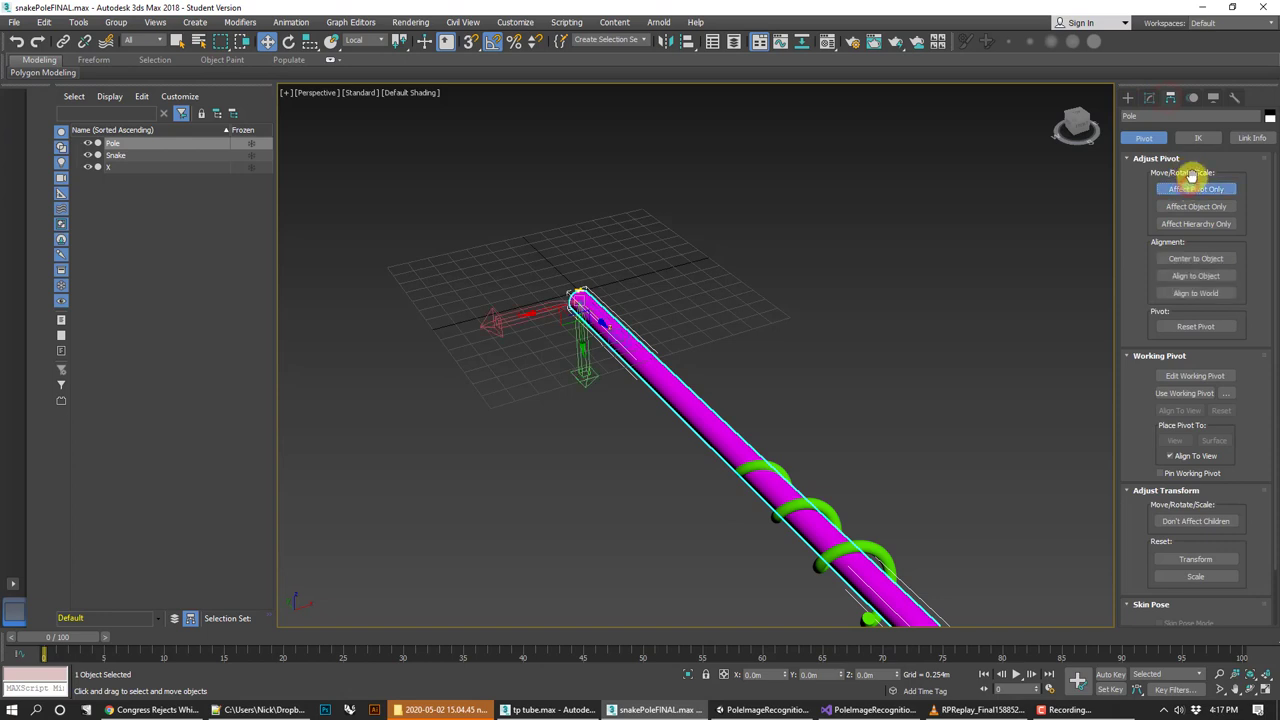
Read the pivot rotation in the Rotate Transform Type-In: X 90, Y 180, Z 0
left_click(290, 41)
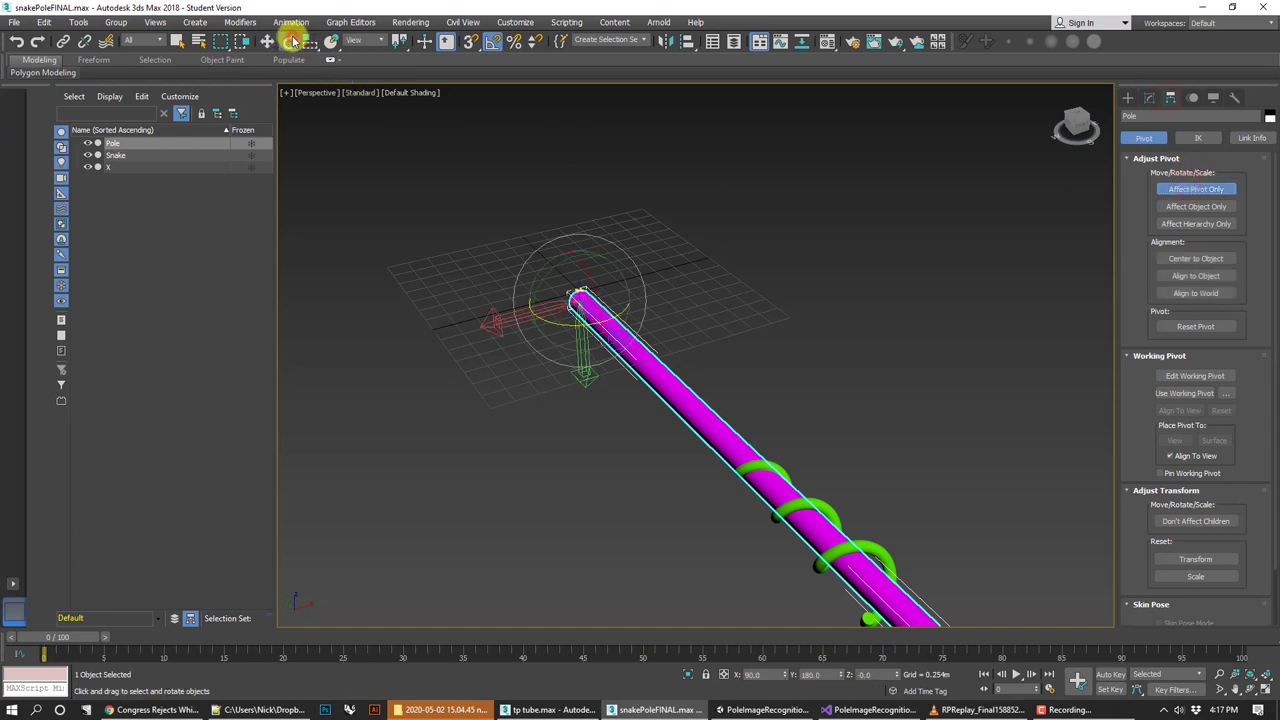
right_click(290, 41)
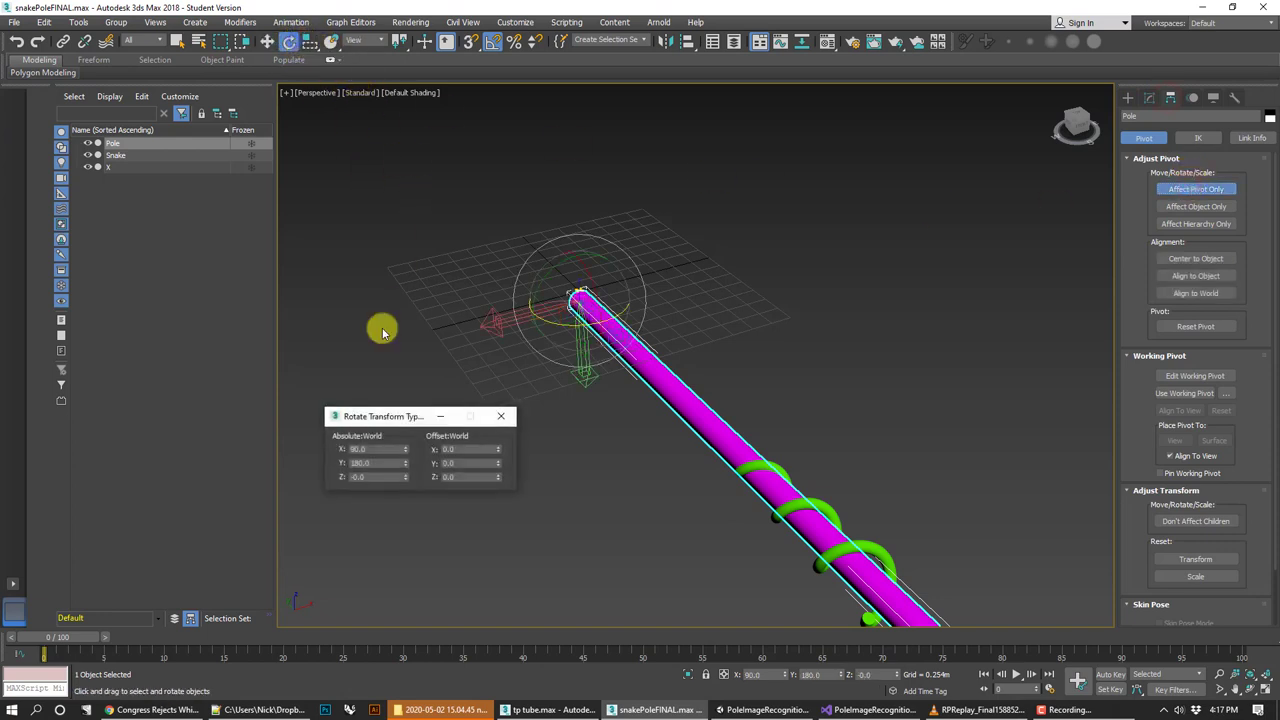
left_click_drag(381, 418, 748, 289)
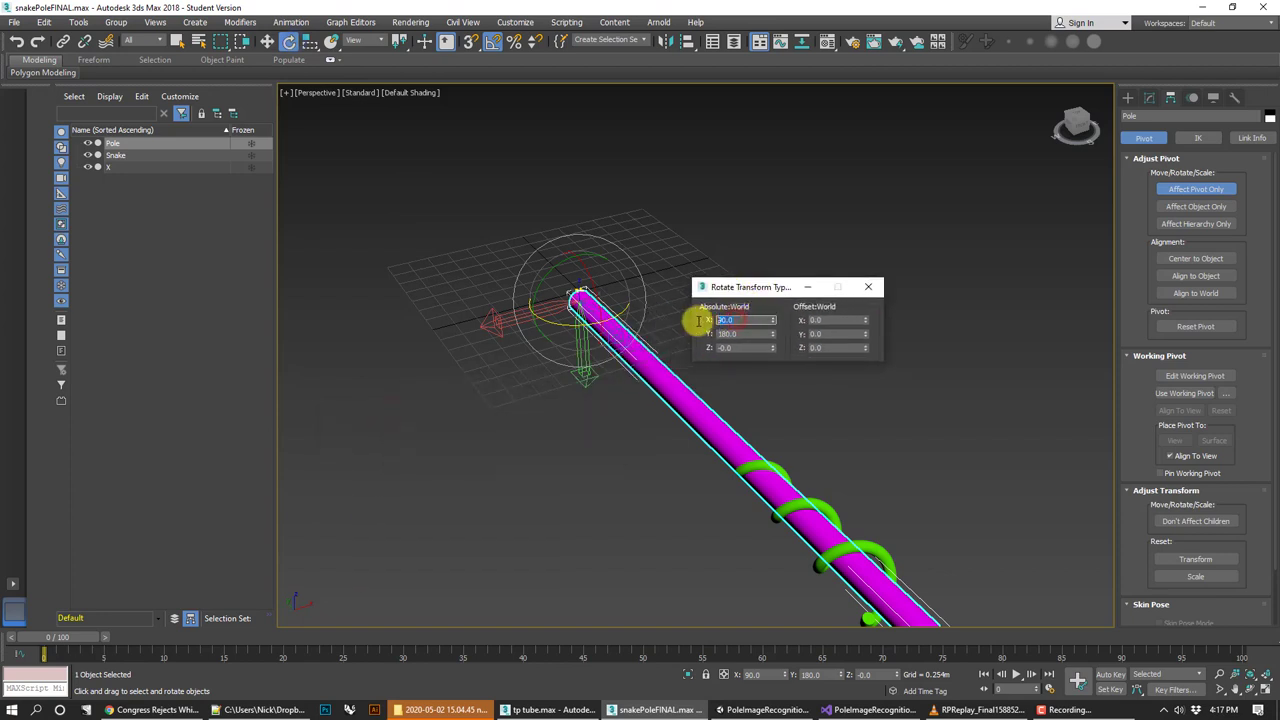
left_click(743, 334)
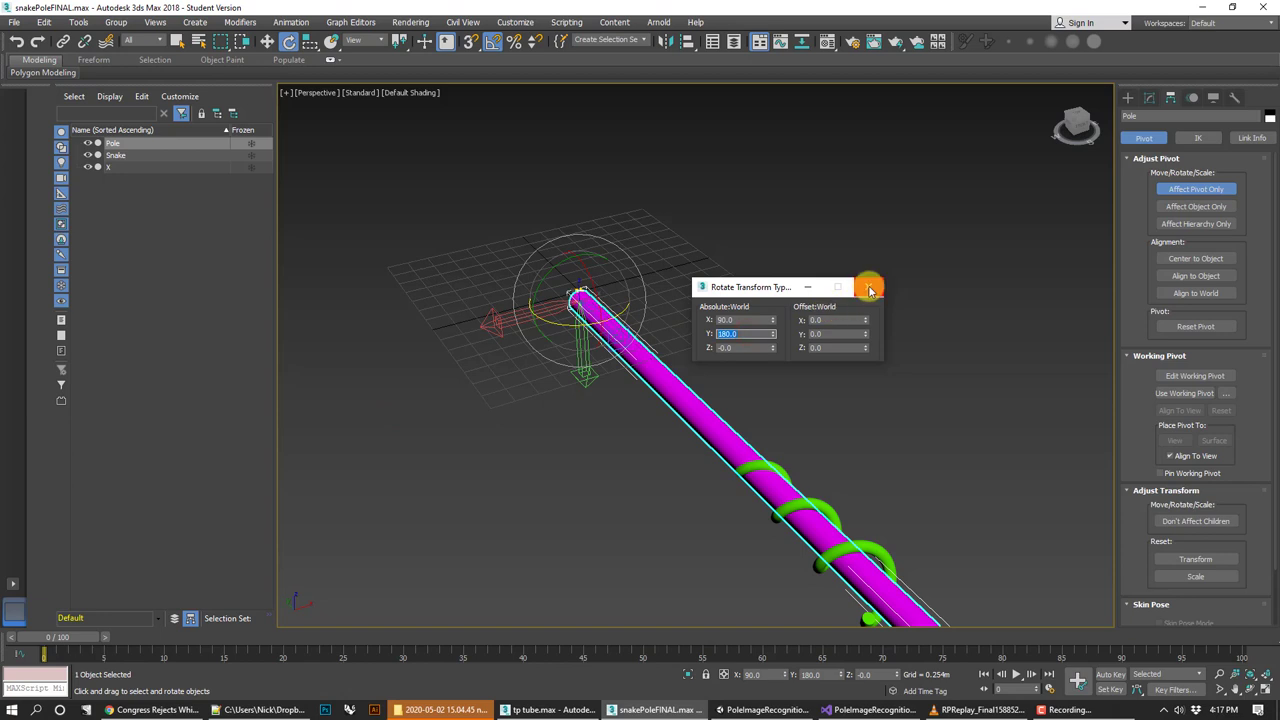
left_click(870, 290)
scroll(560, 329, "up", 5)
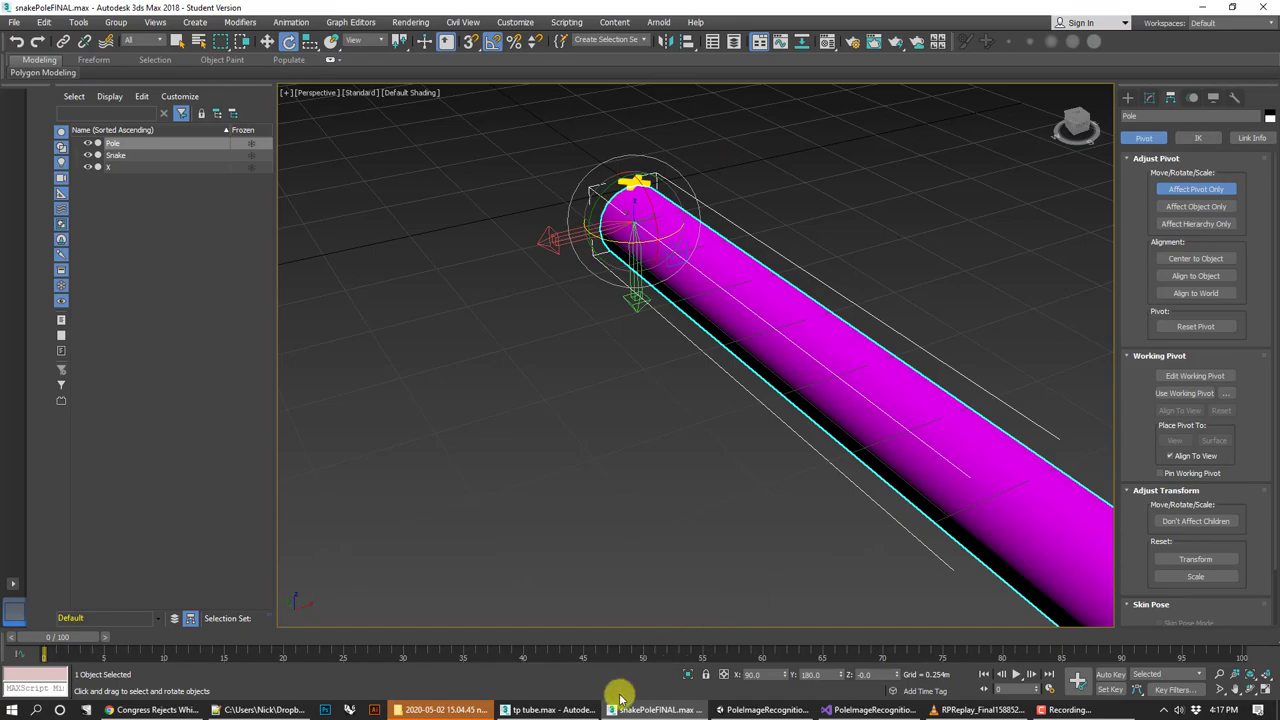
Switch to the VLC demo clip and rewind it to 00:20, showing the marker on the pole
left_click(755, 709)
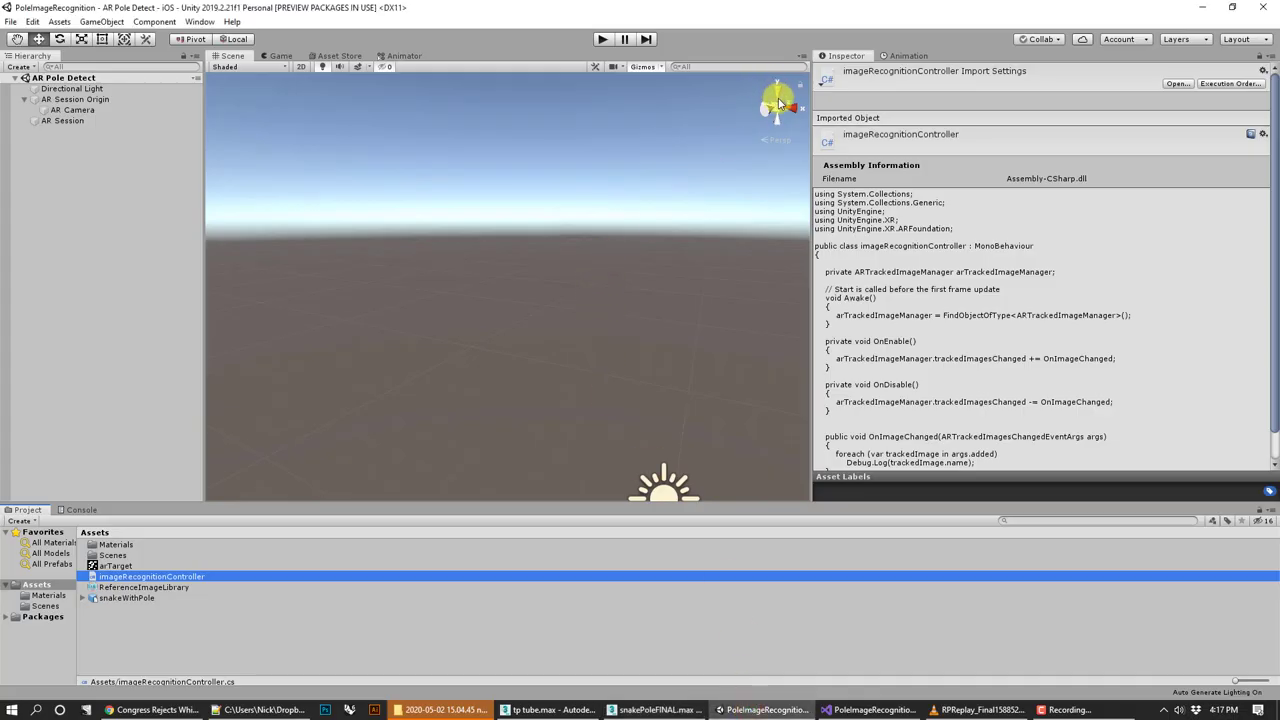
left_click(655, 709)
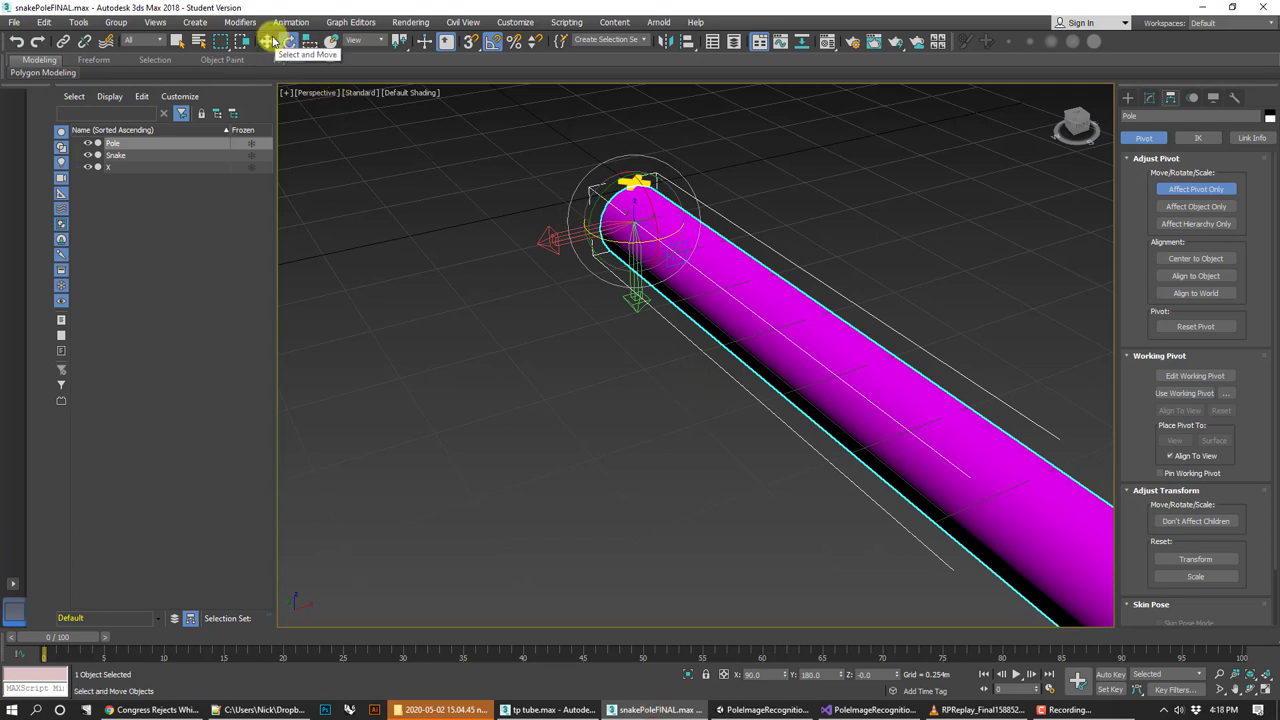
left_click(289, 41)
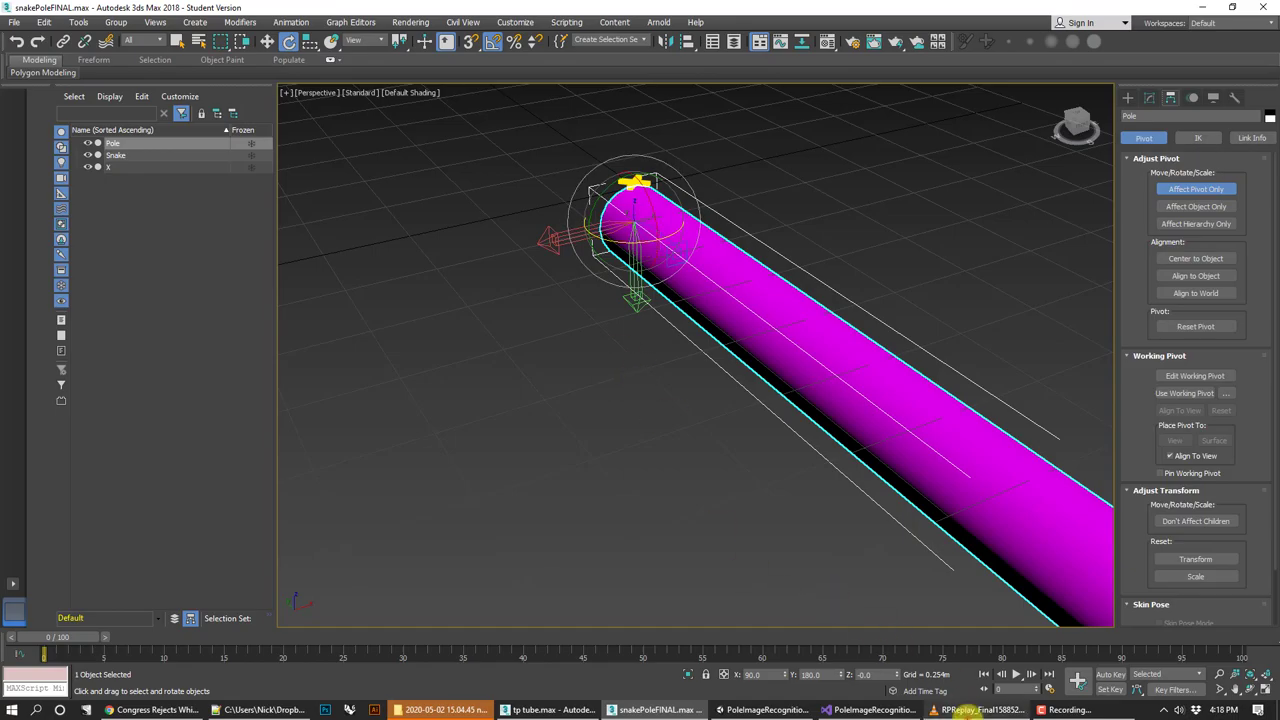
left_click(975, 709)
left_click(606, 657)
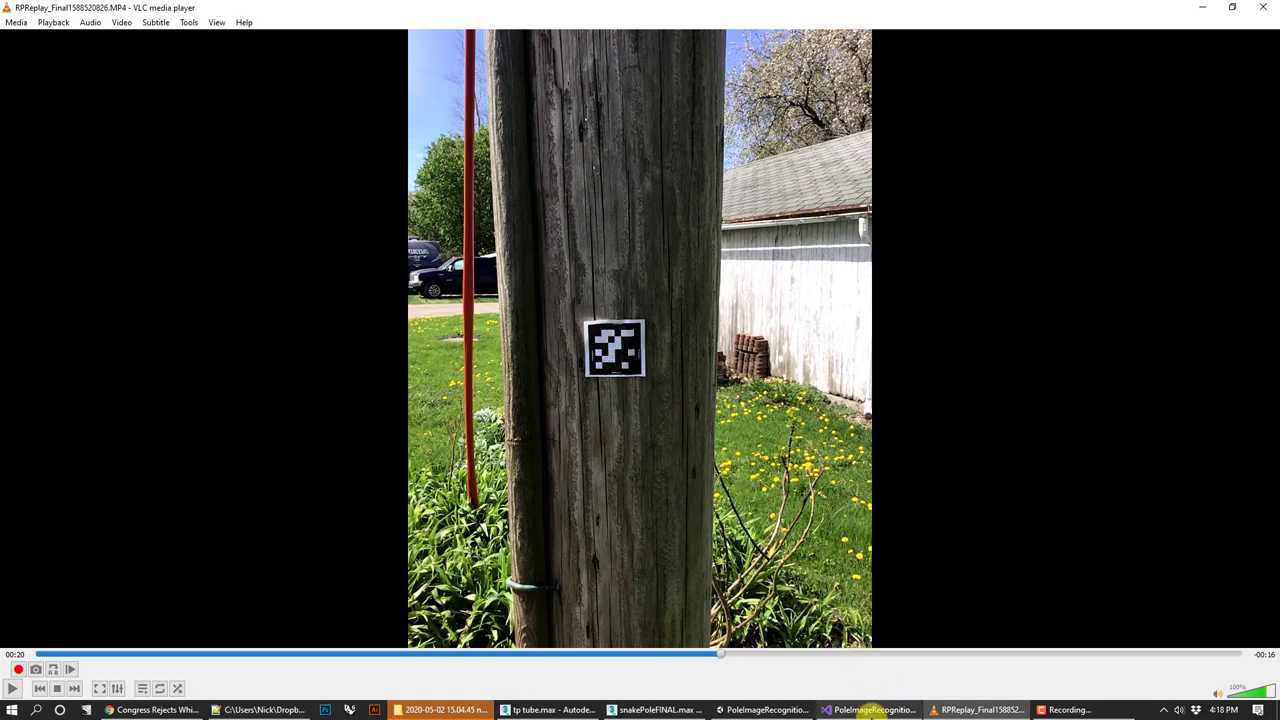
Cycle through Visual Studio and Unity before returning to snakePoleFINAL.max in 3ds Max
left_click(870, 710)
left_click(767, 710)
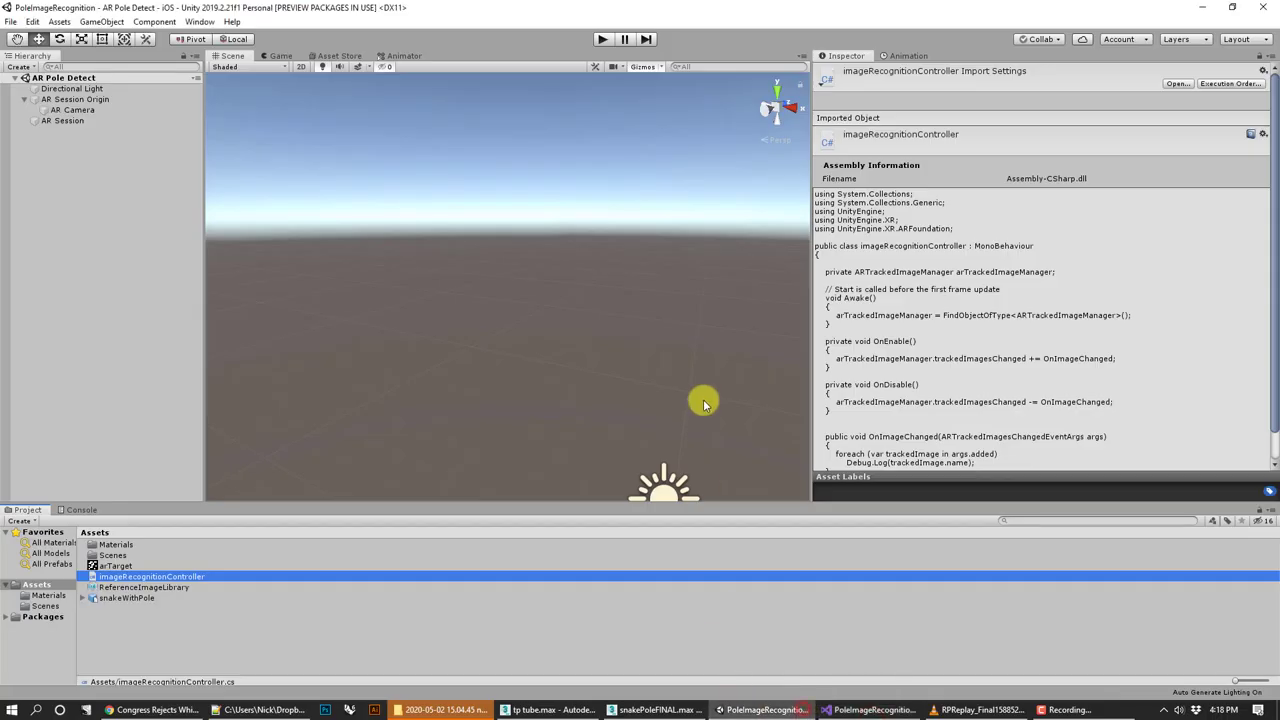
left_click(664, 710)
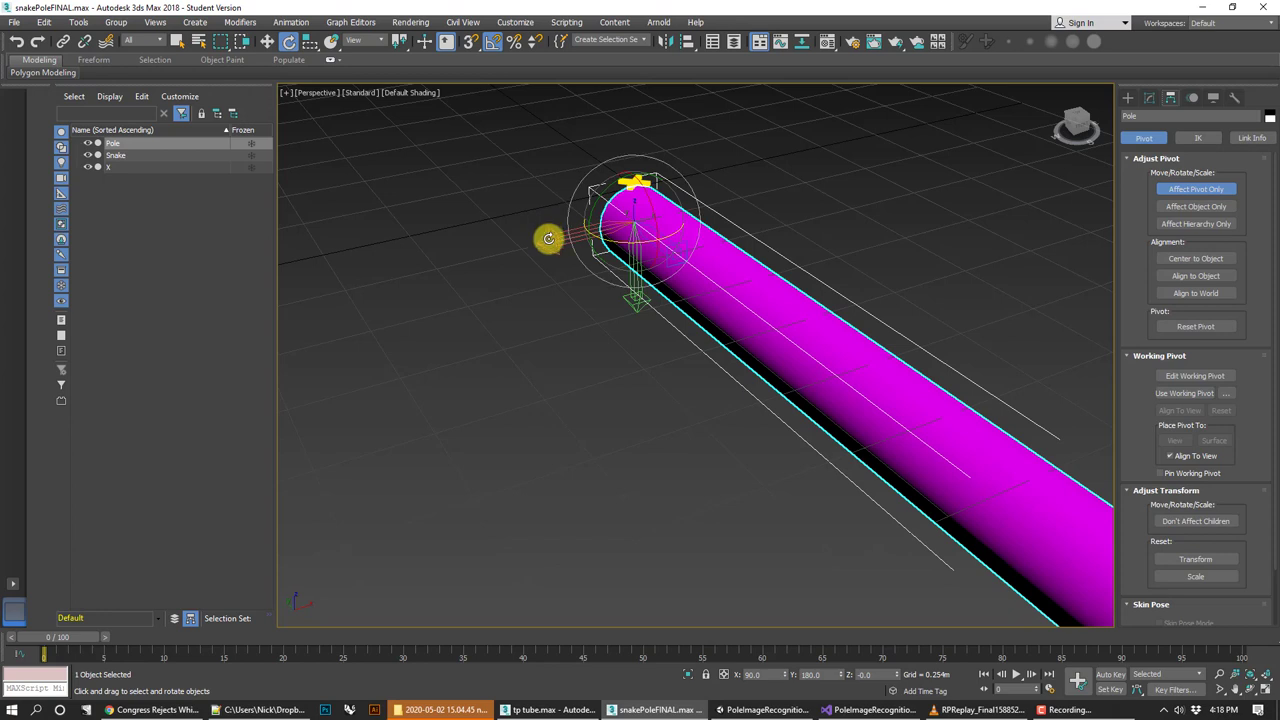
left_click(737, 708)
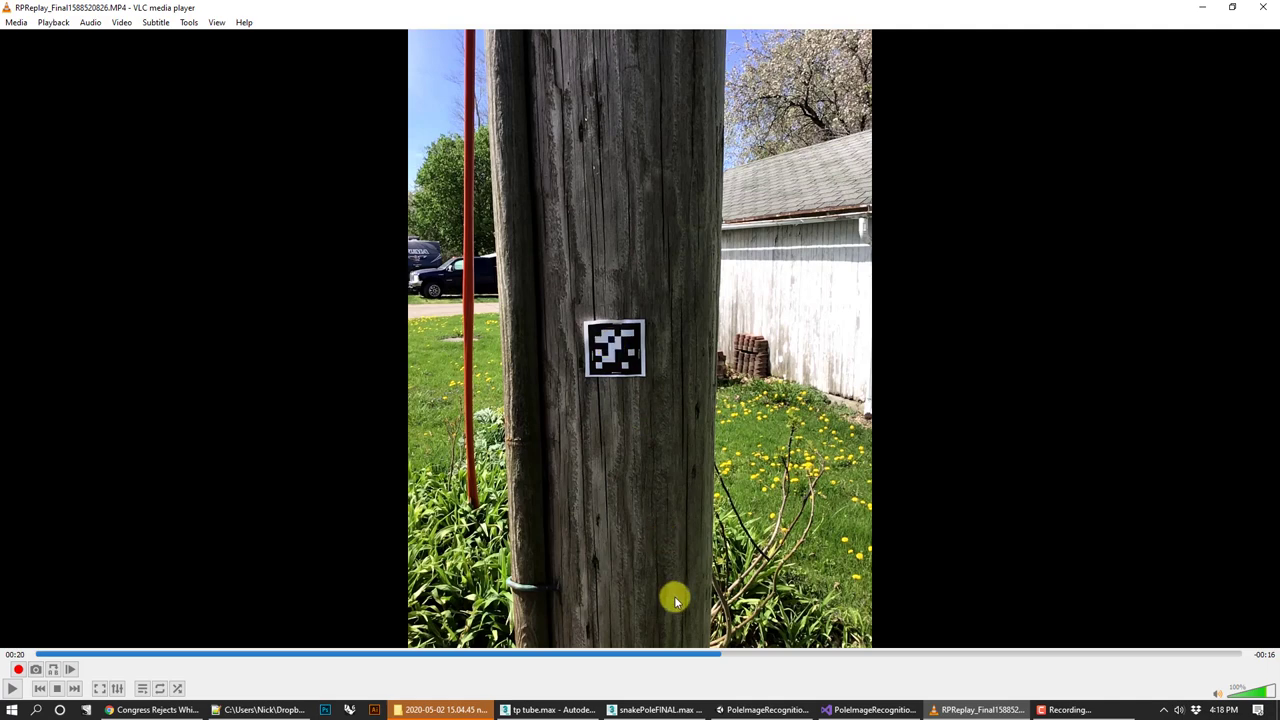
left_click(858, 710)
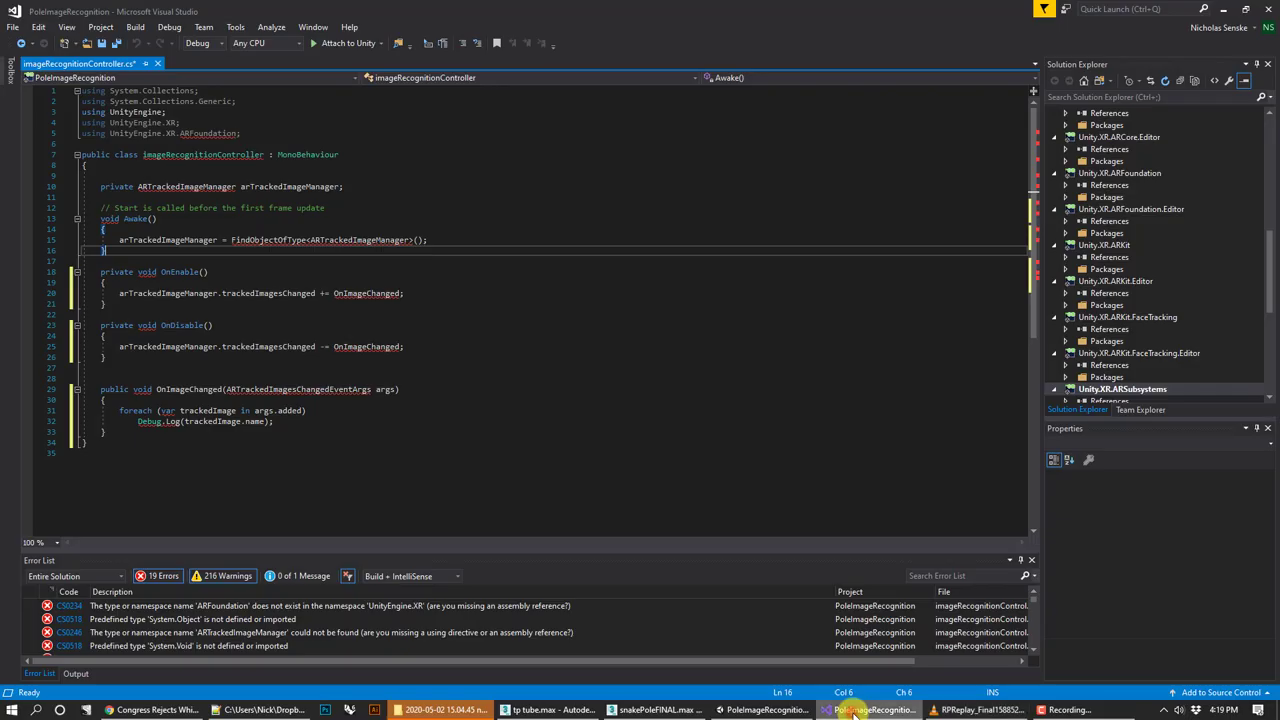
left_click(767, 710)
left_click(657, 710)
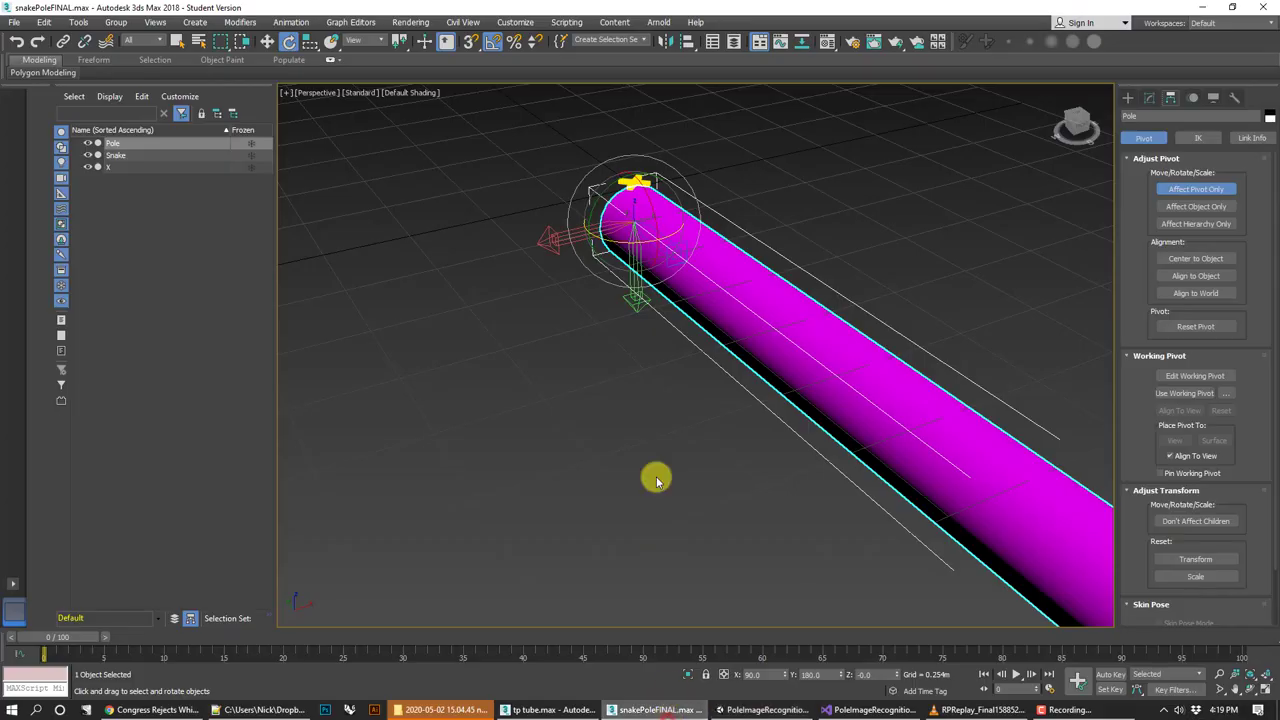
Arc Rotate the perspective view until the pole stands upright with its base visible
left_click(1248, 686)
left_click_drag(721, 366, 690, 400)
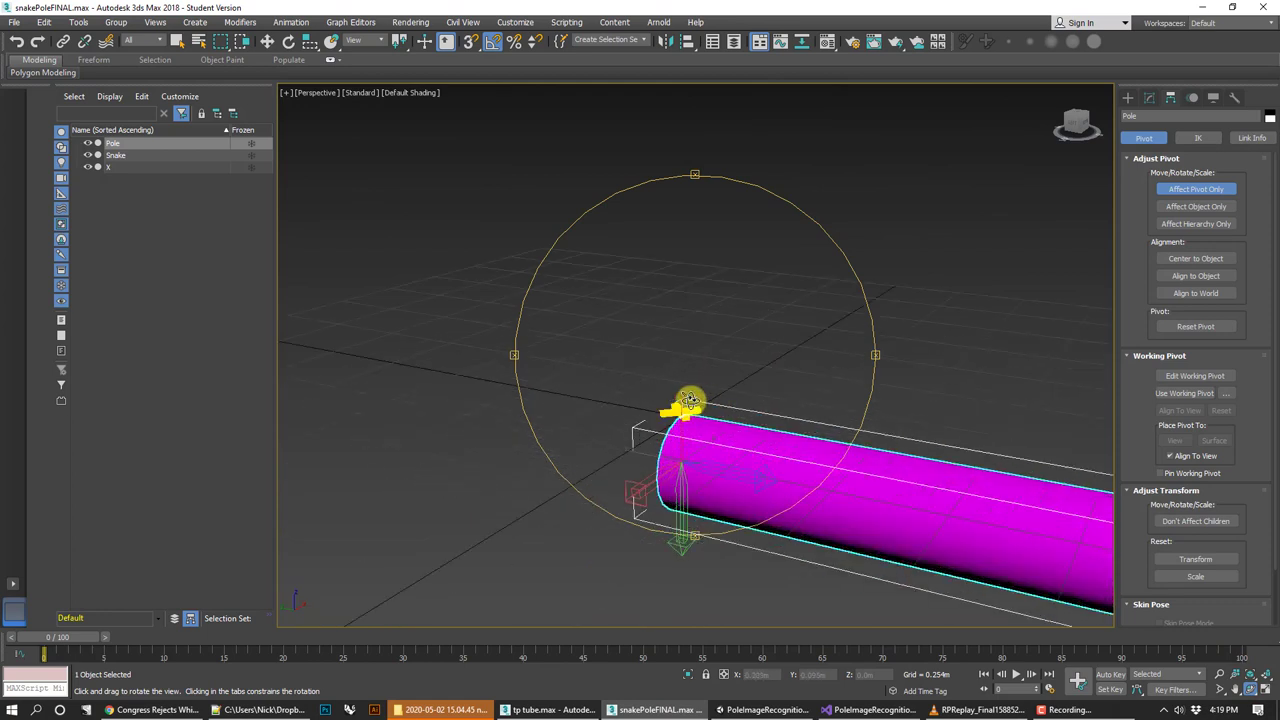
left_click_drag(734, 443, 720, 420)
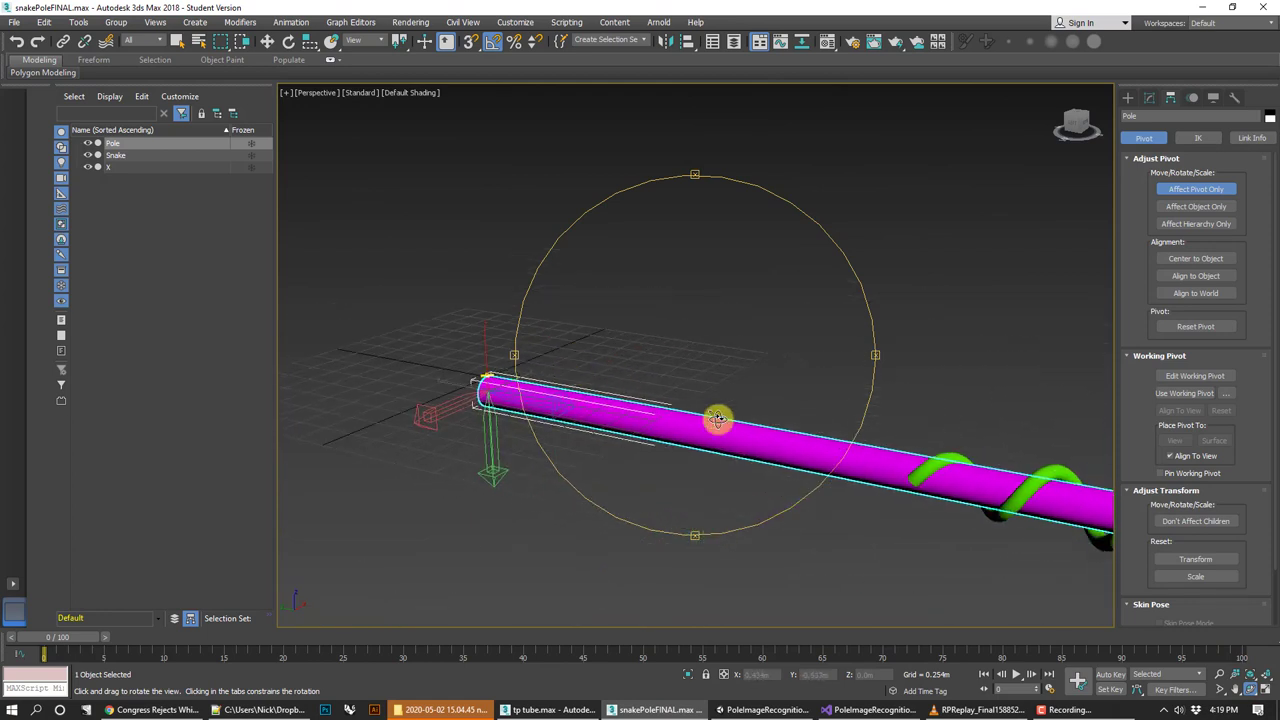
left_click_drag(811, 404, 672, 365)
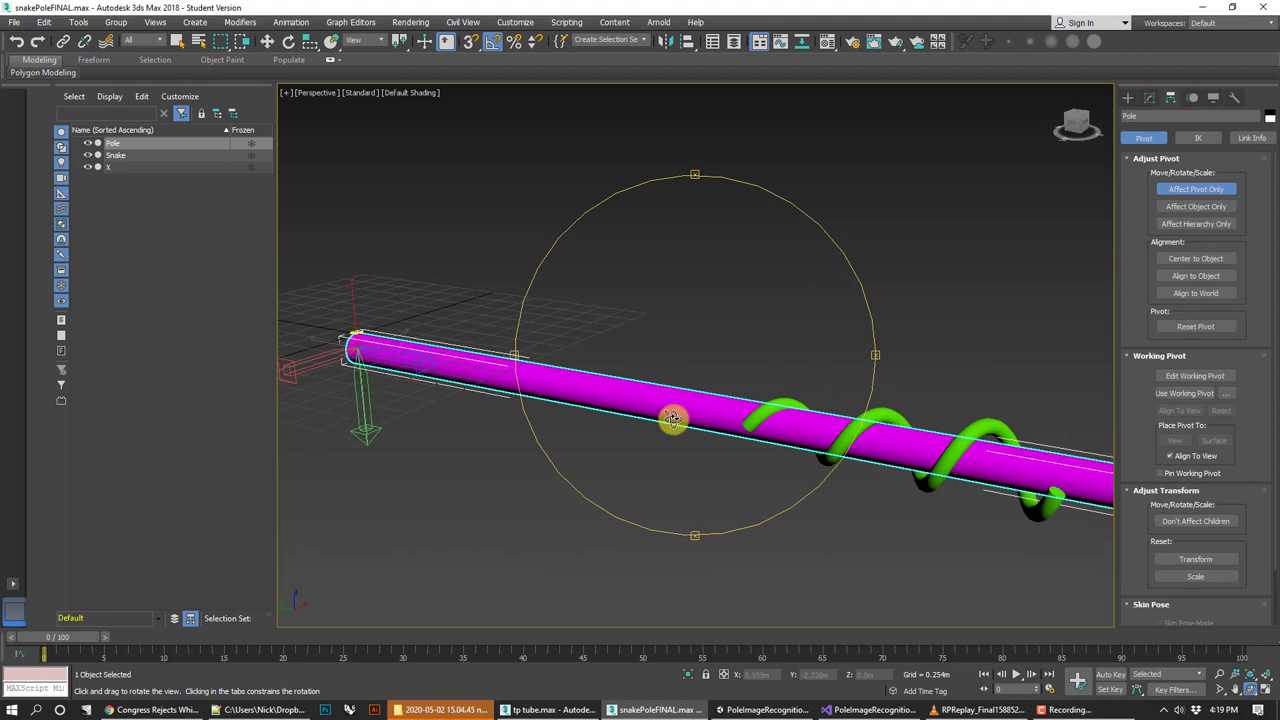
left_click_drag(863, 277, 572, 183)
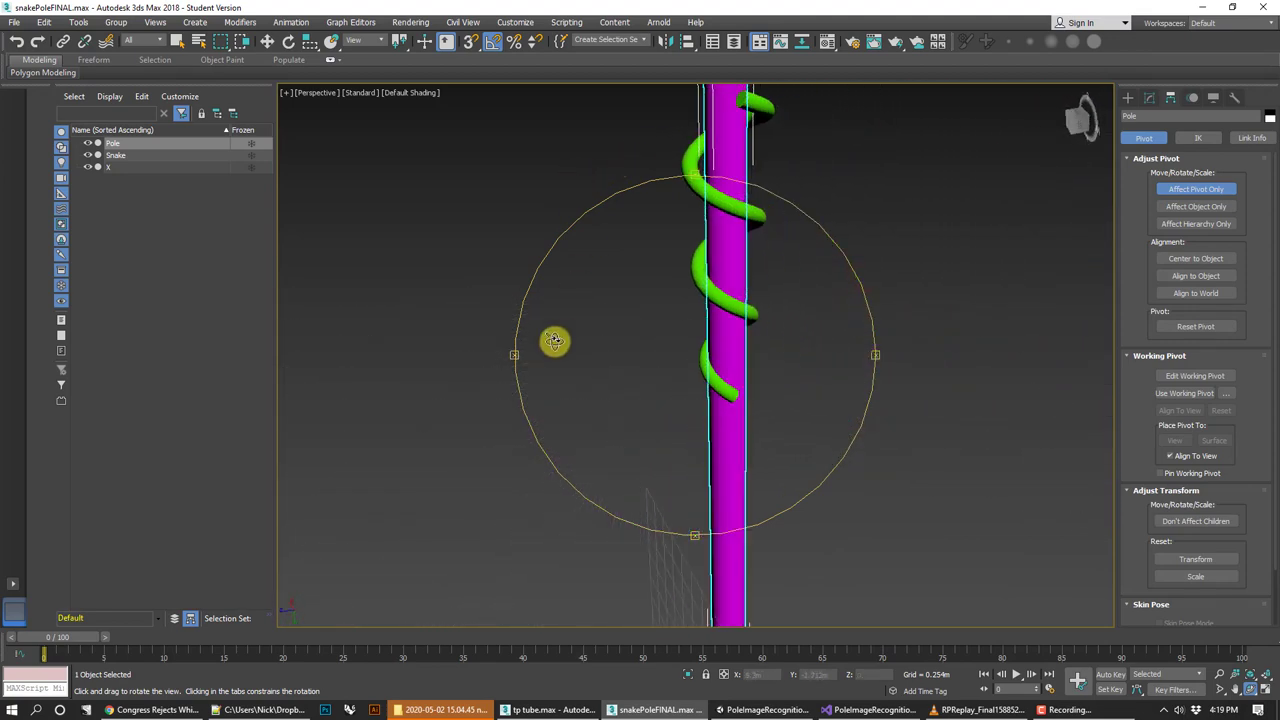
left_click_drag(516, 359, 780, 360)
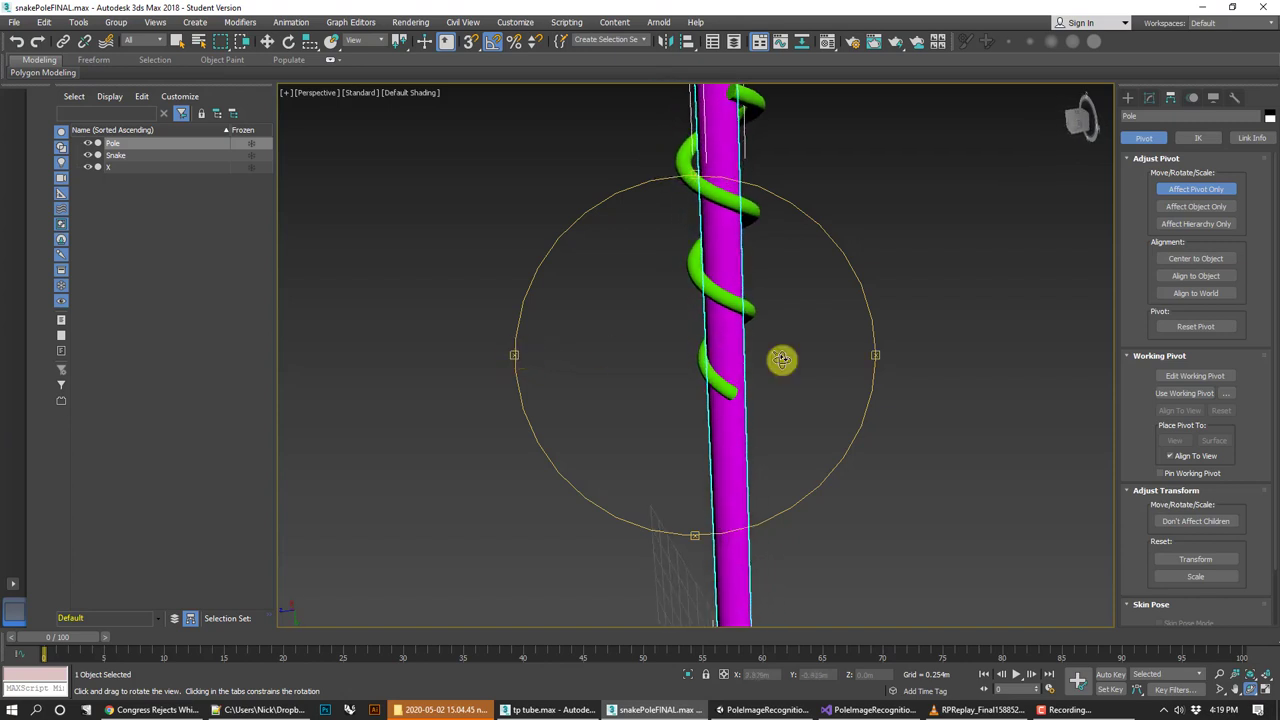
left_click_drag(874, 357, 772, 434)
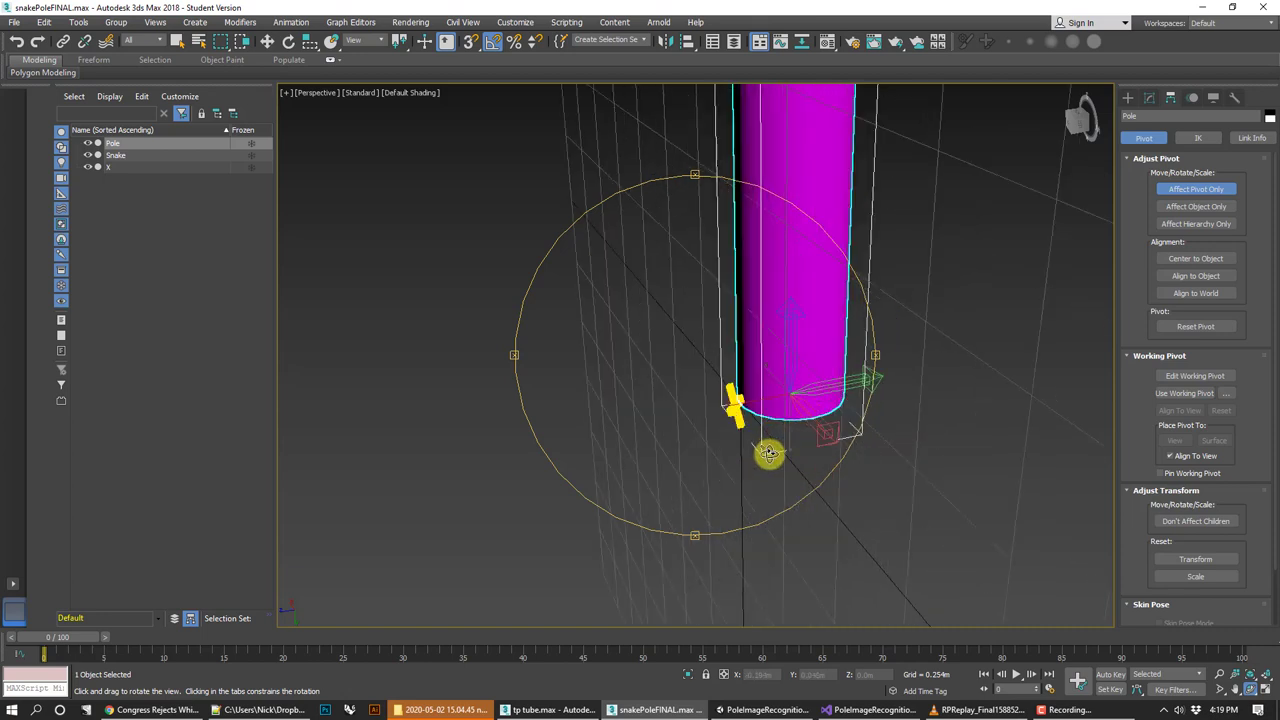
left_click_drag(826, 386, 826, 382)
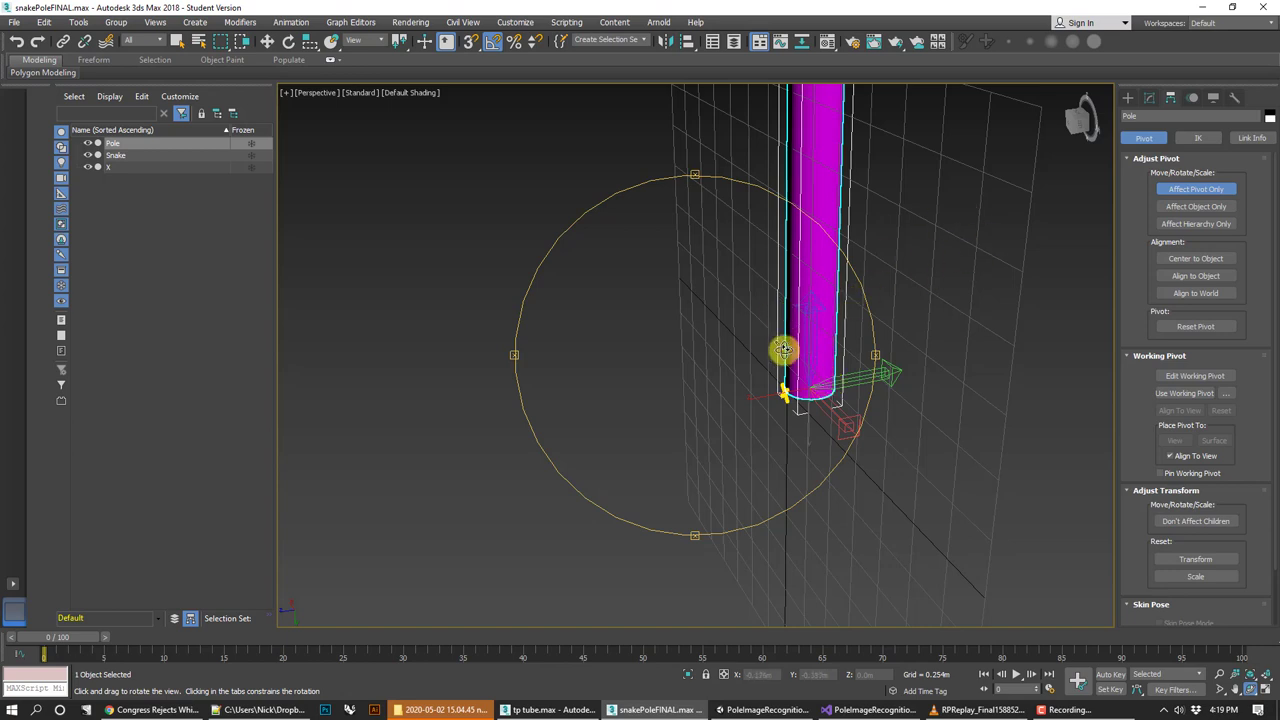
left_click_drag(777, 349, 357, 105)
With Select and Move, select the yellow X marker at the pole's base
left_click(270, 43)
middle_click_drag(866, 183, 838, 253, "alt")
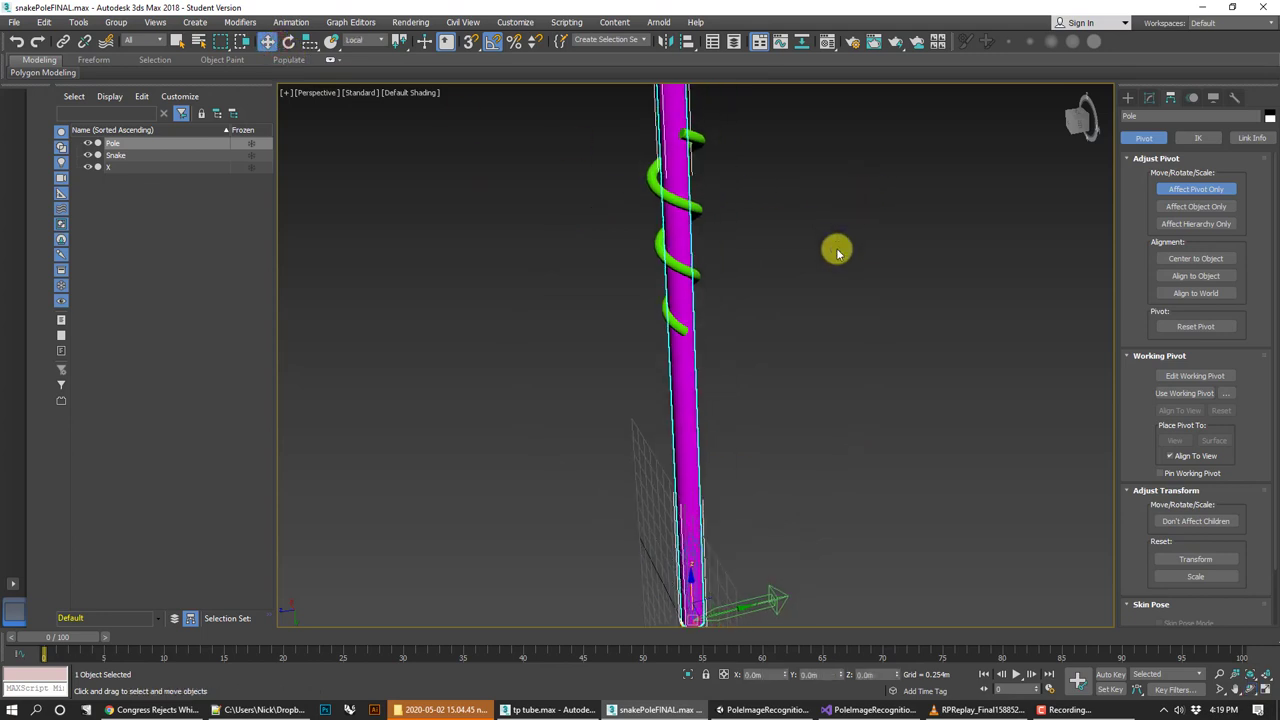
scroll(844, 248, "down", 3)
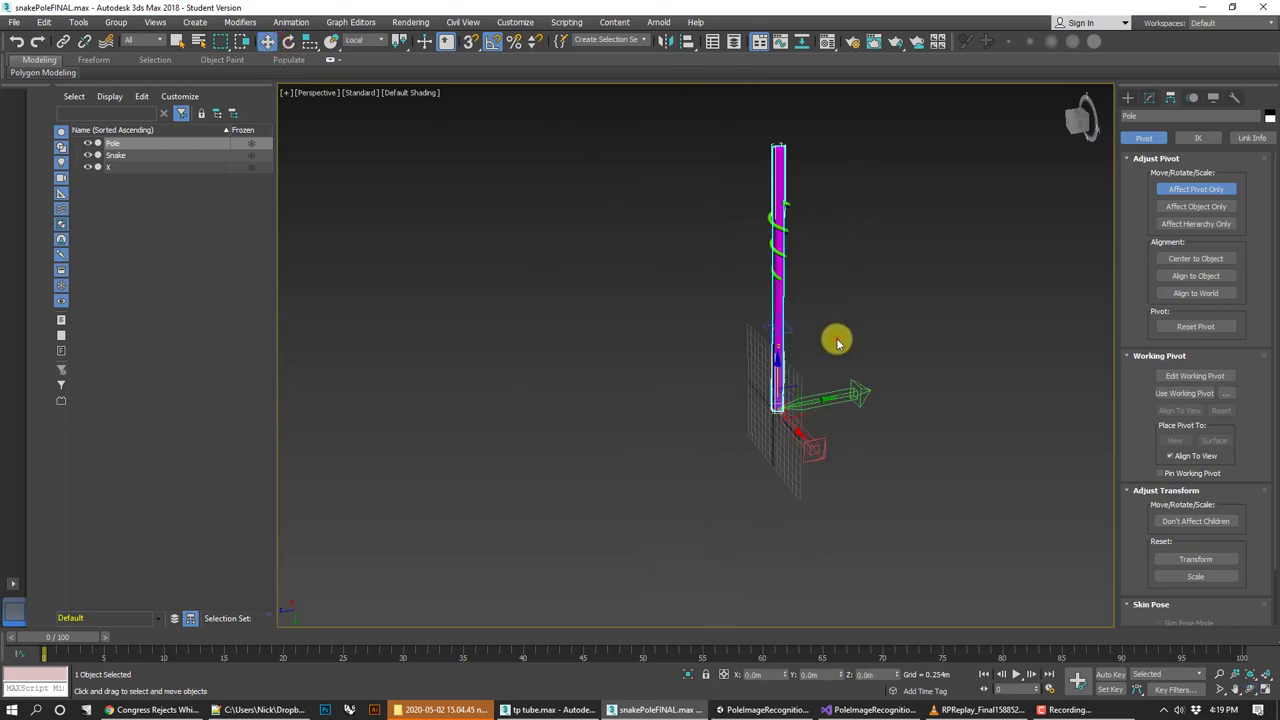
left_click(837, 380)
scroll(771, 414, "up", 8)
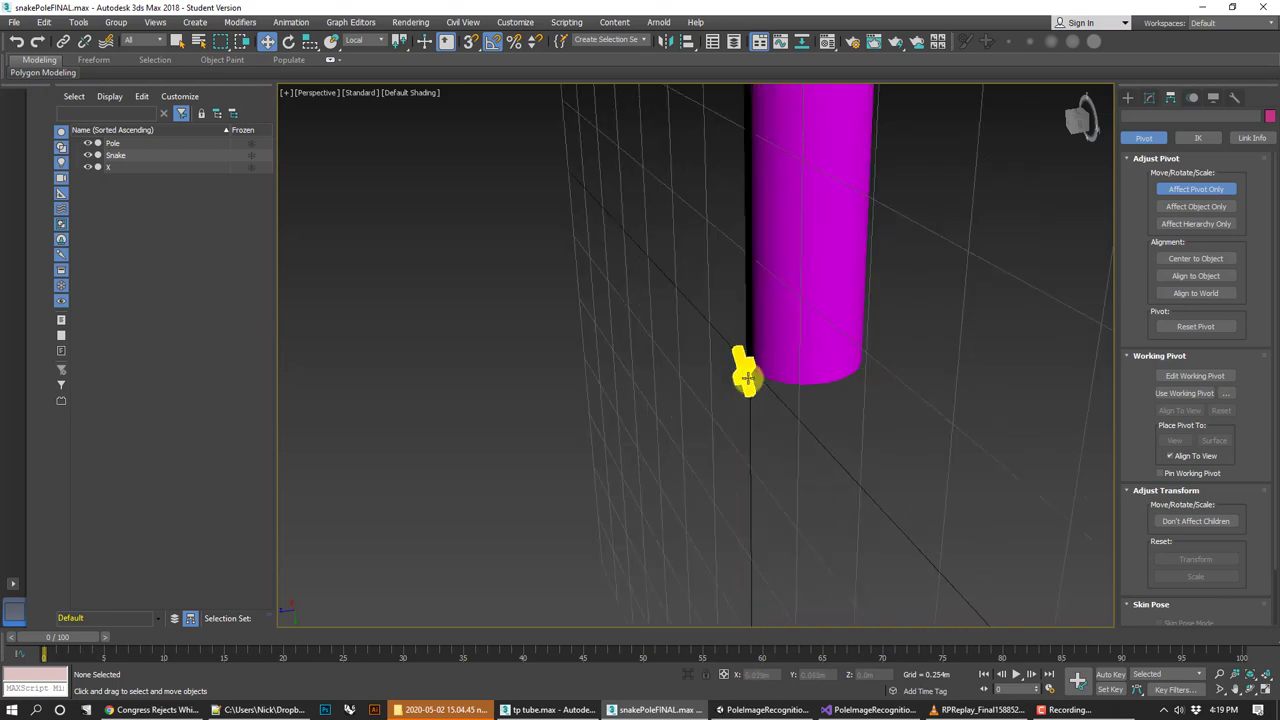
left_click(746, 377)
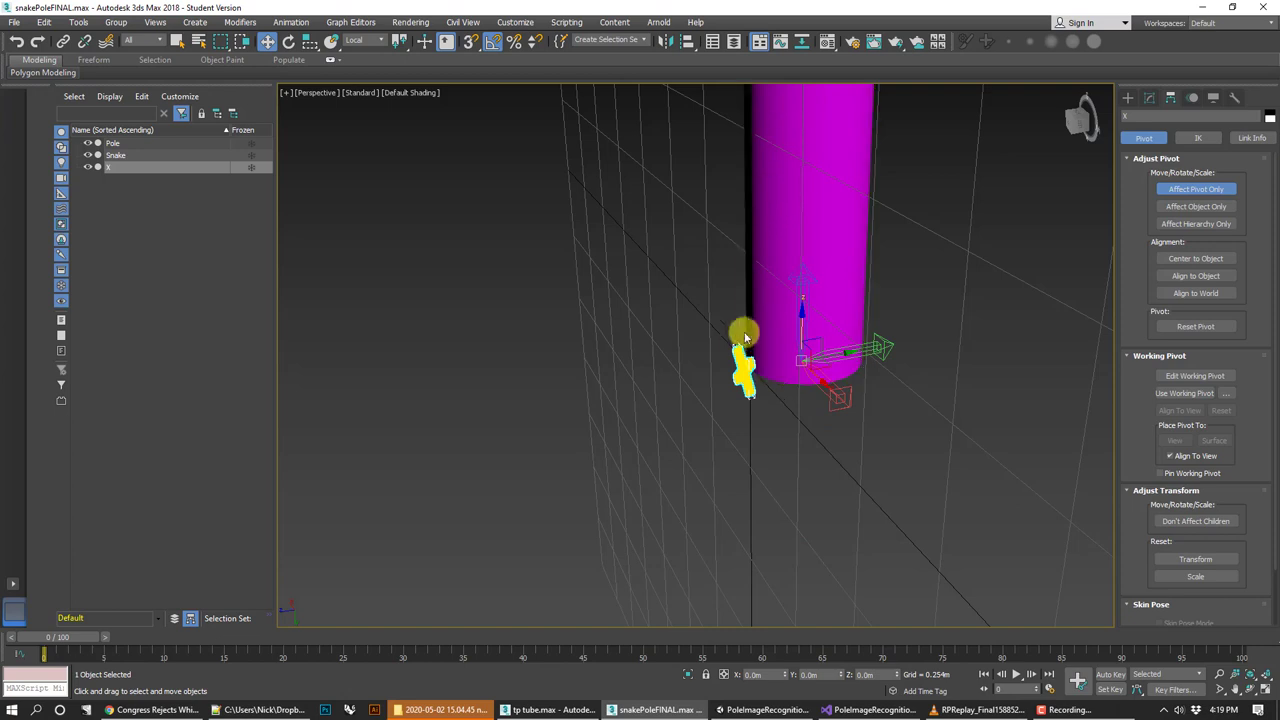
middle_click_drag(929, 214, 837, 220)
Select the Pole to compare its pivot with the X, then bring up the Unity project
left_click(830, 276)
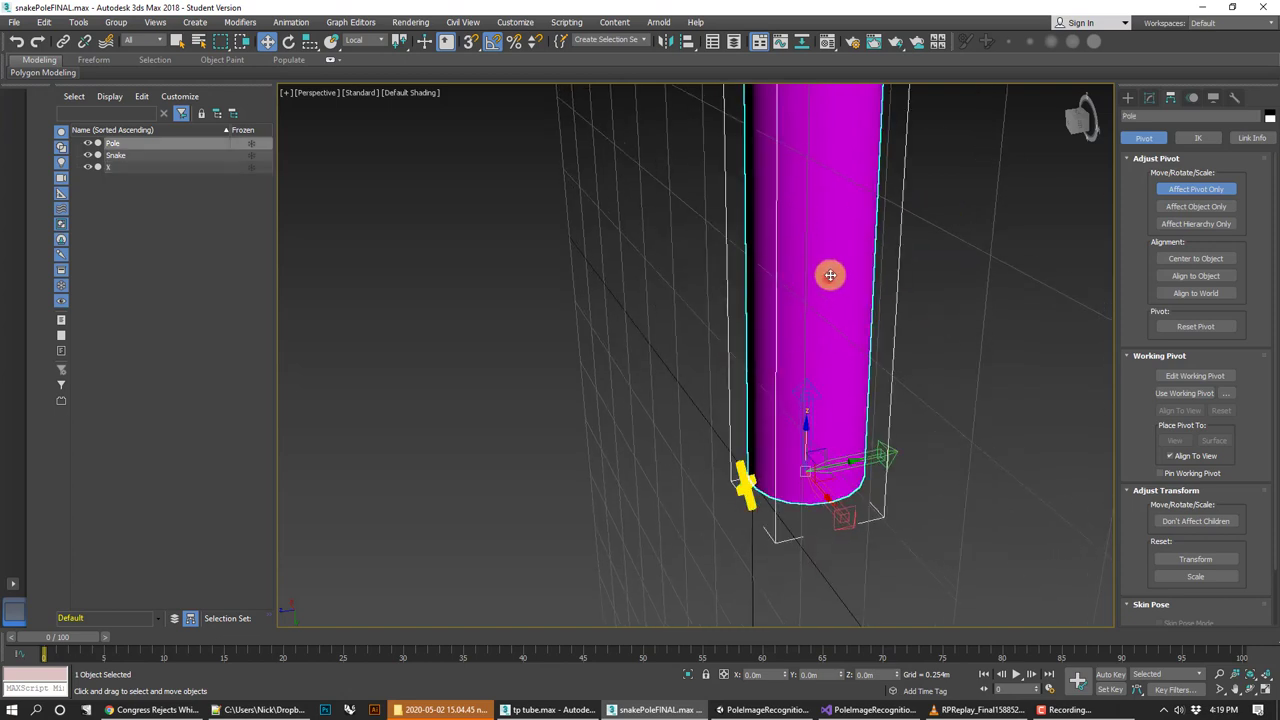
left_click(980, 393)
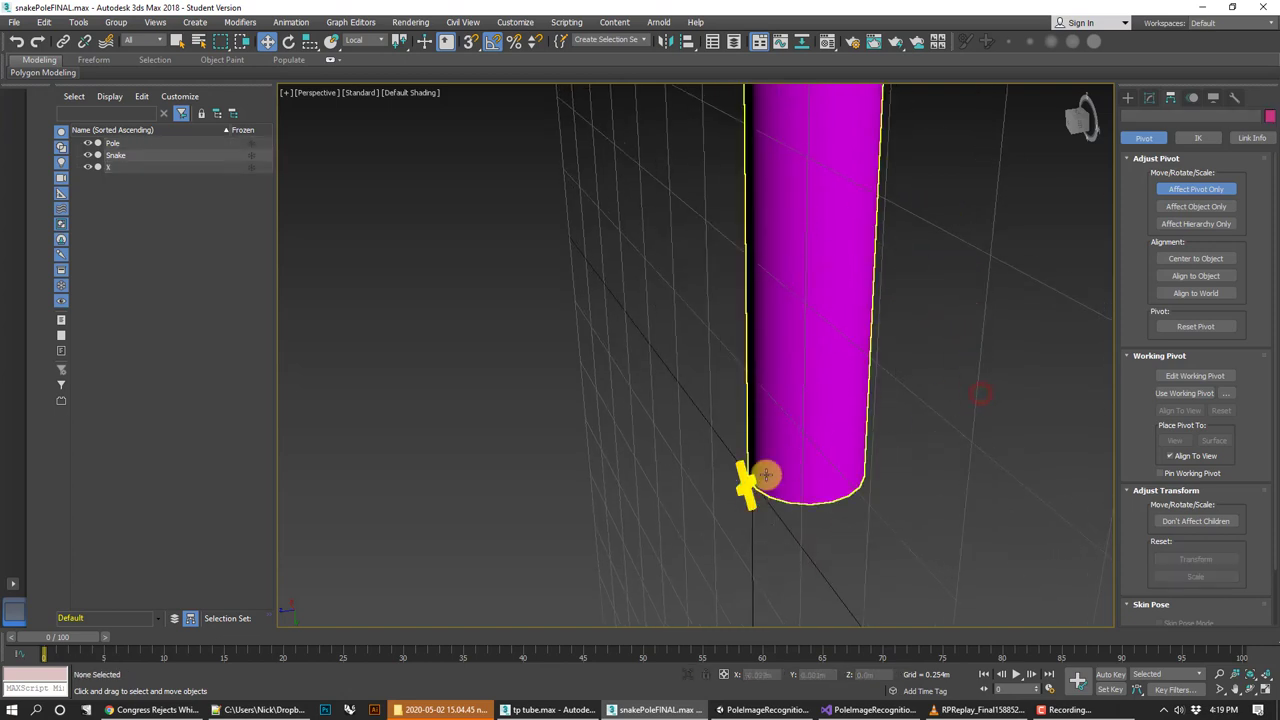
left_click(816, 434)
scroll(940, 250, "down", 5)
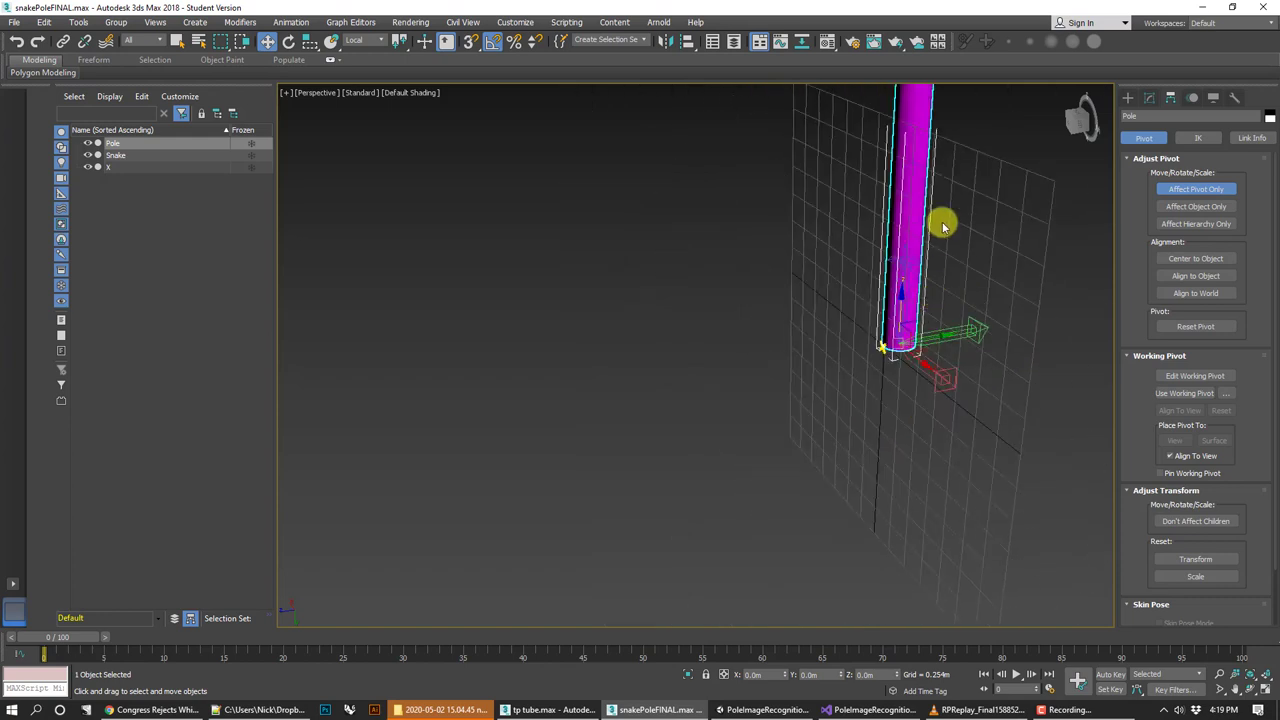
middle_click_drag(877, 215, 929, 377, "alt")
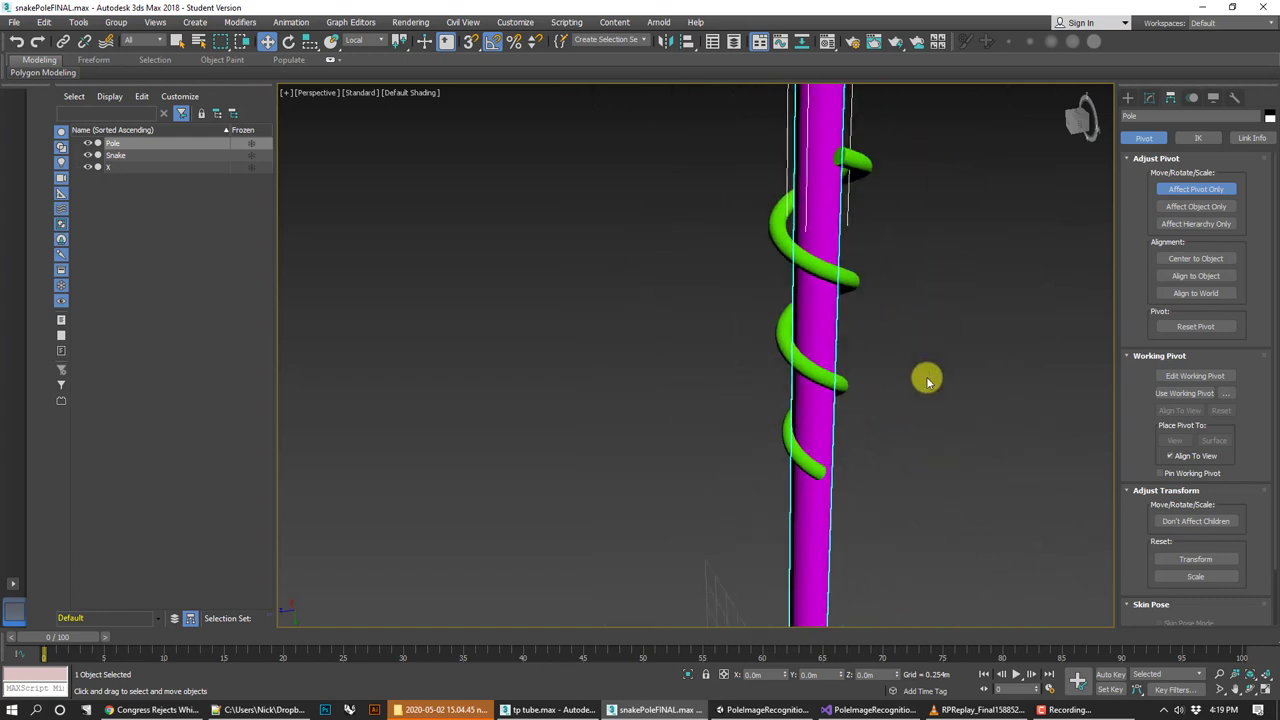
scroll(930, 484, "down", 3)
middle_click_drag(931, 491, 866, 381)
left_click(866, 381)
scroll(807, 436, "up", 3)
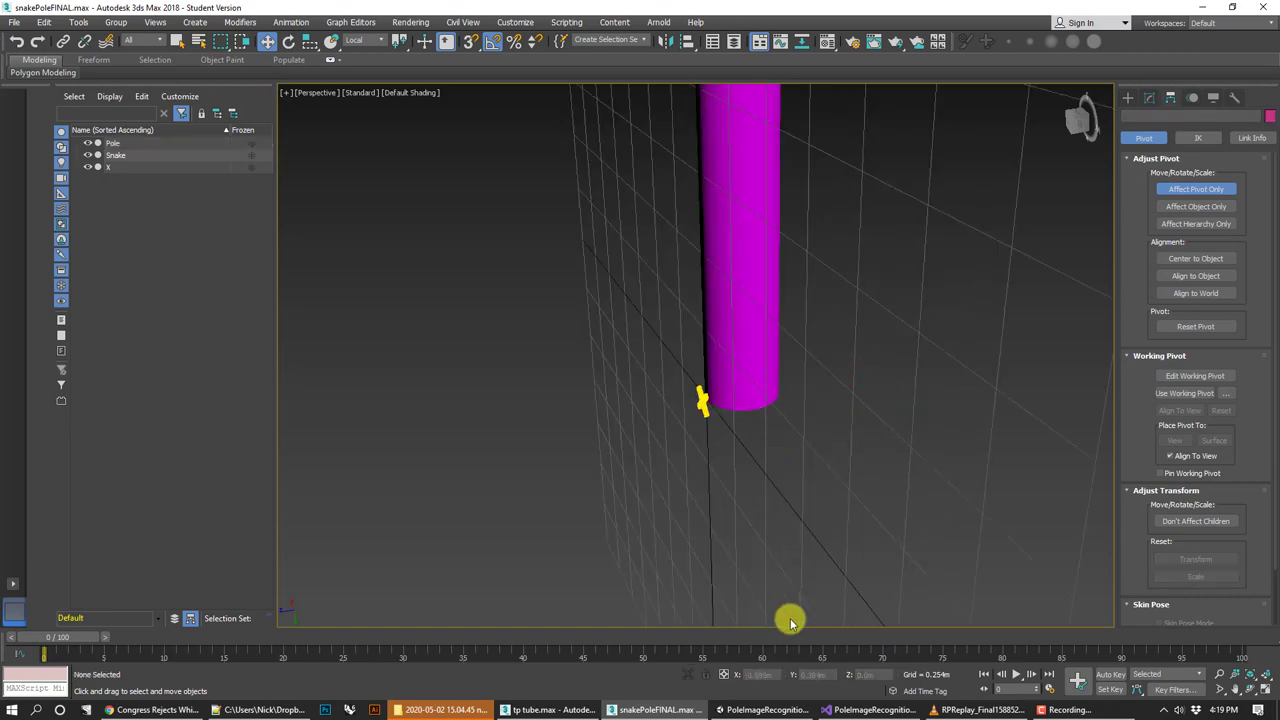
left_click(766, 710)
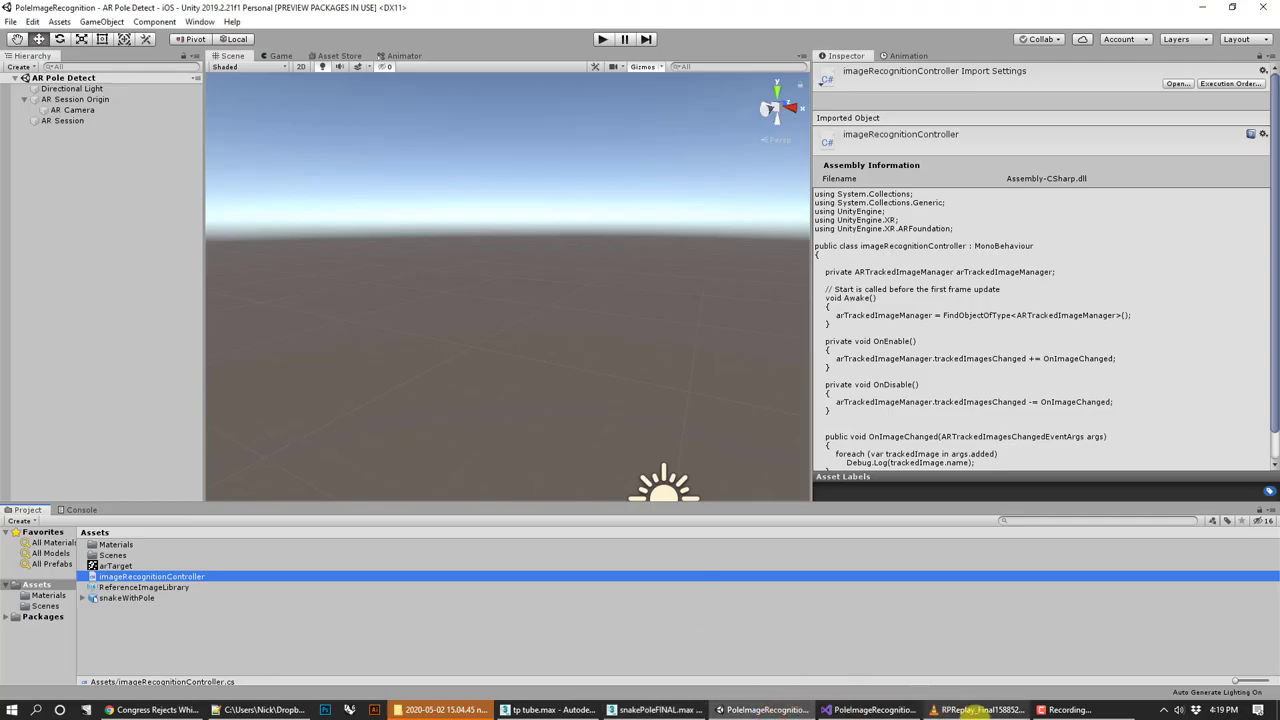
Play the VLC demo to 00:24, where green coils appear on the pole, then return to 3ds Max
left_click(980, 710)
left_click(18, 689)
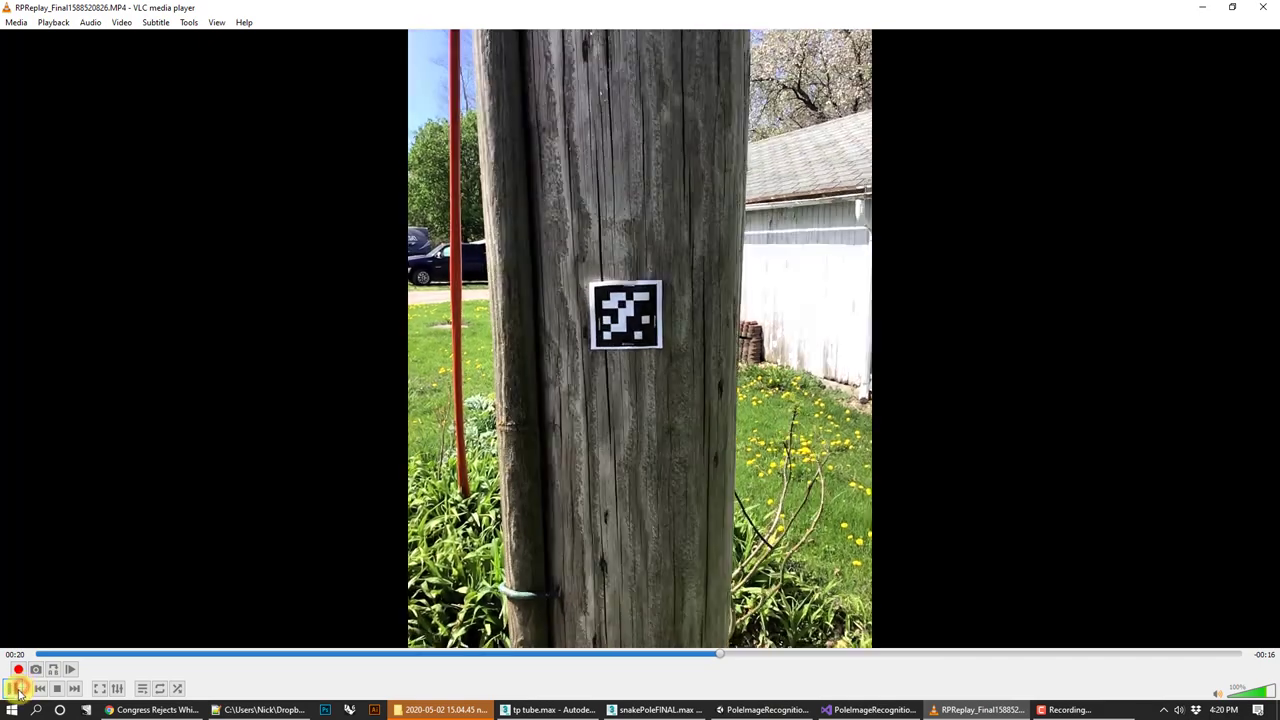
left_click(18, 689)
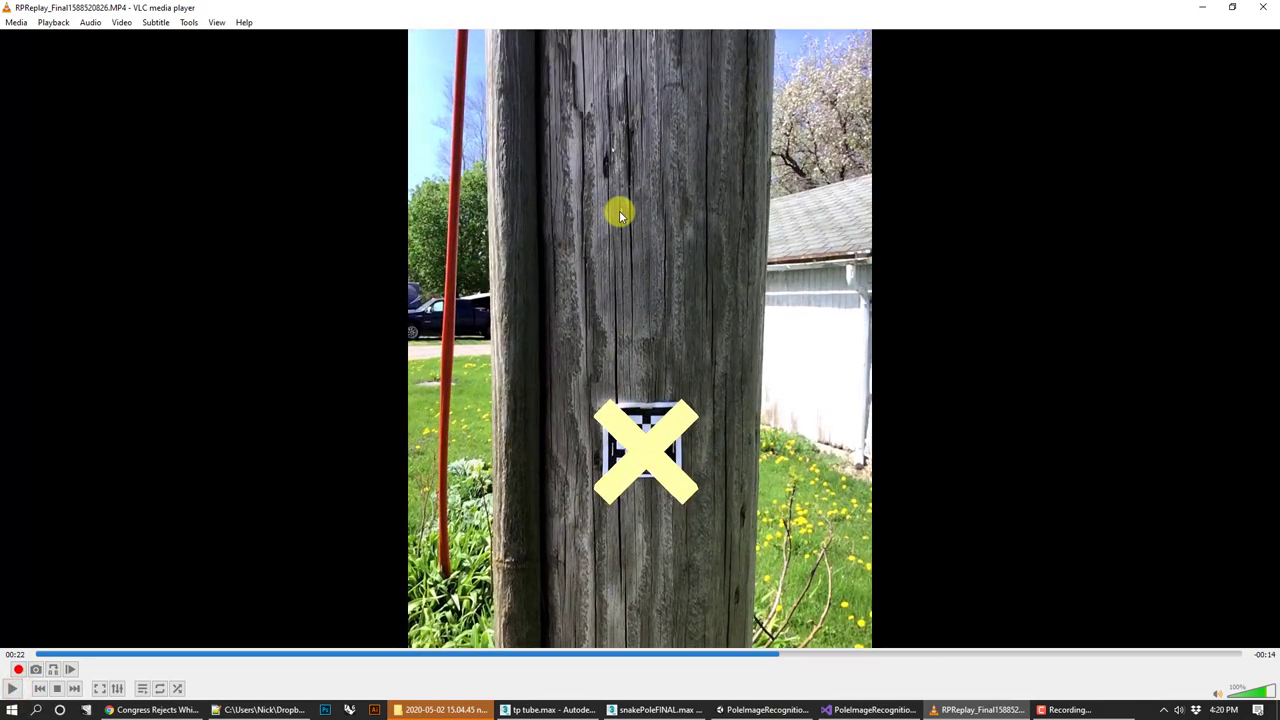
left_click(15, 689)
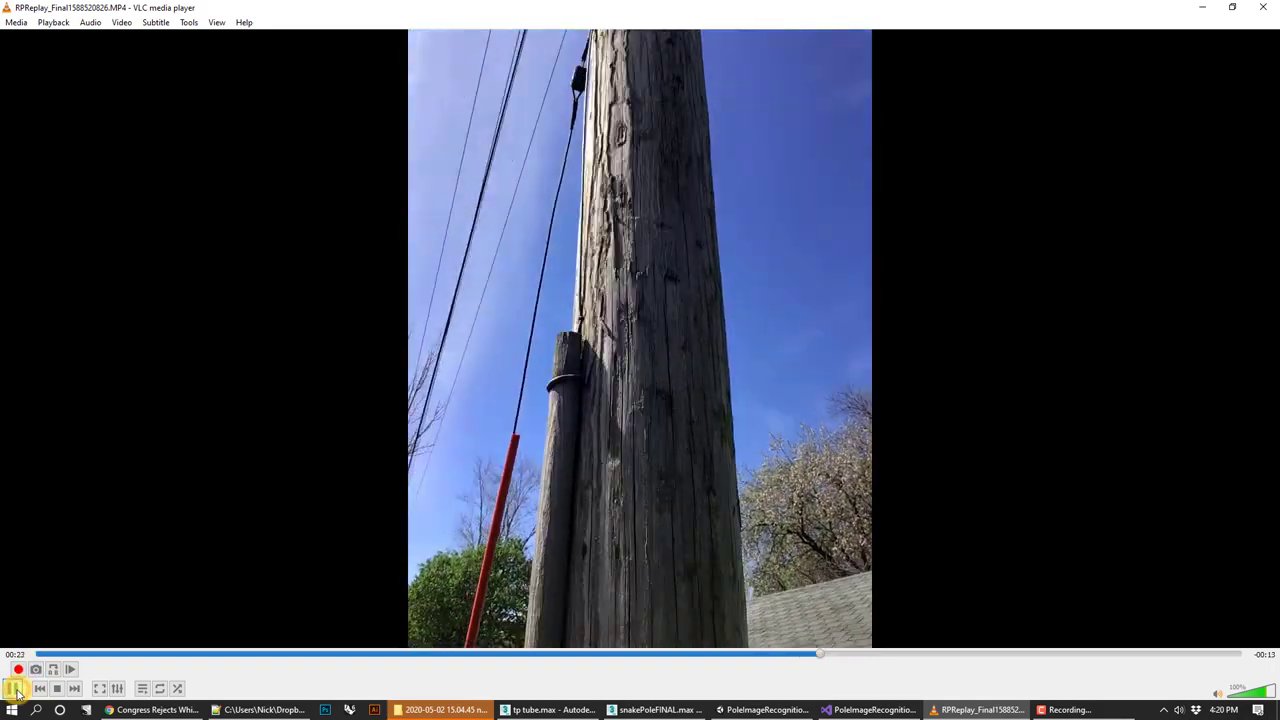
left_click(15, 689)
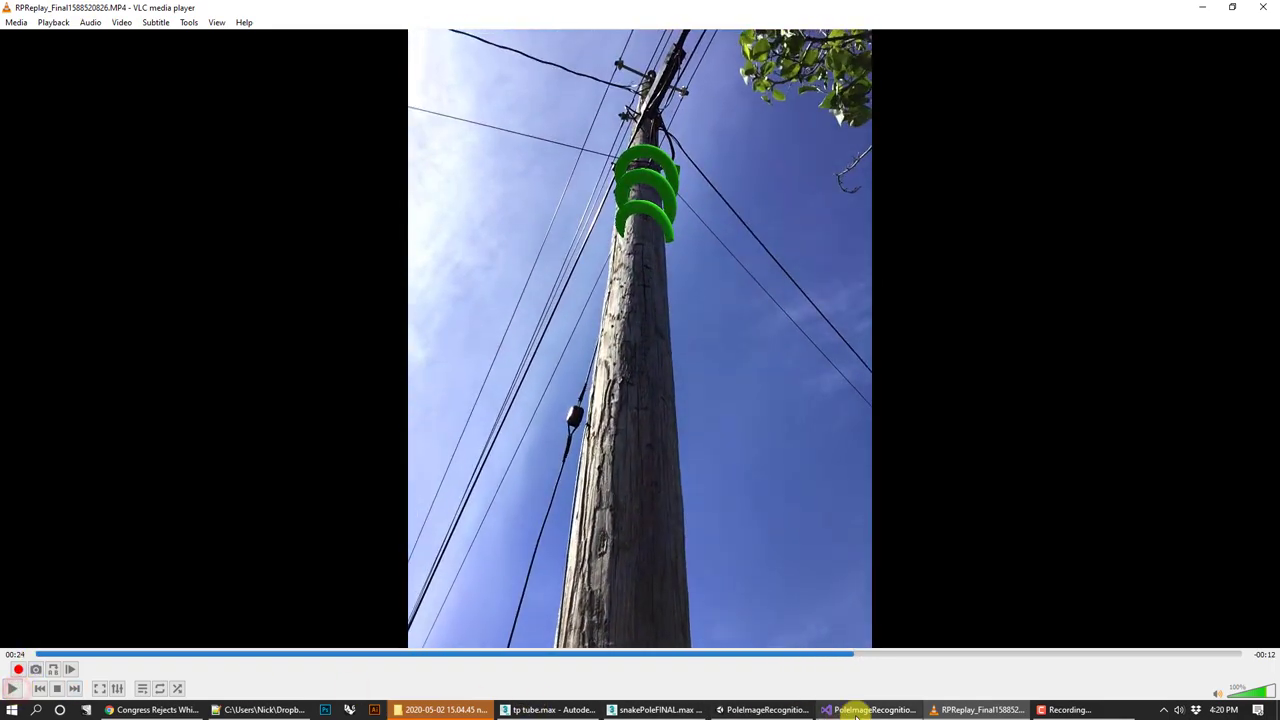
left_click(793, 710)
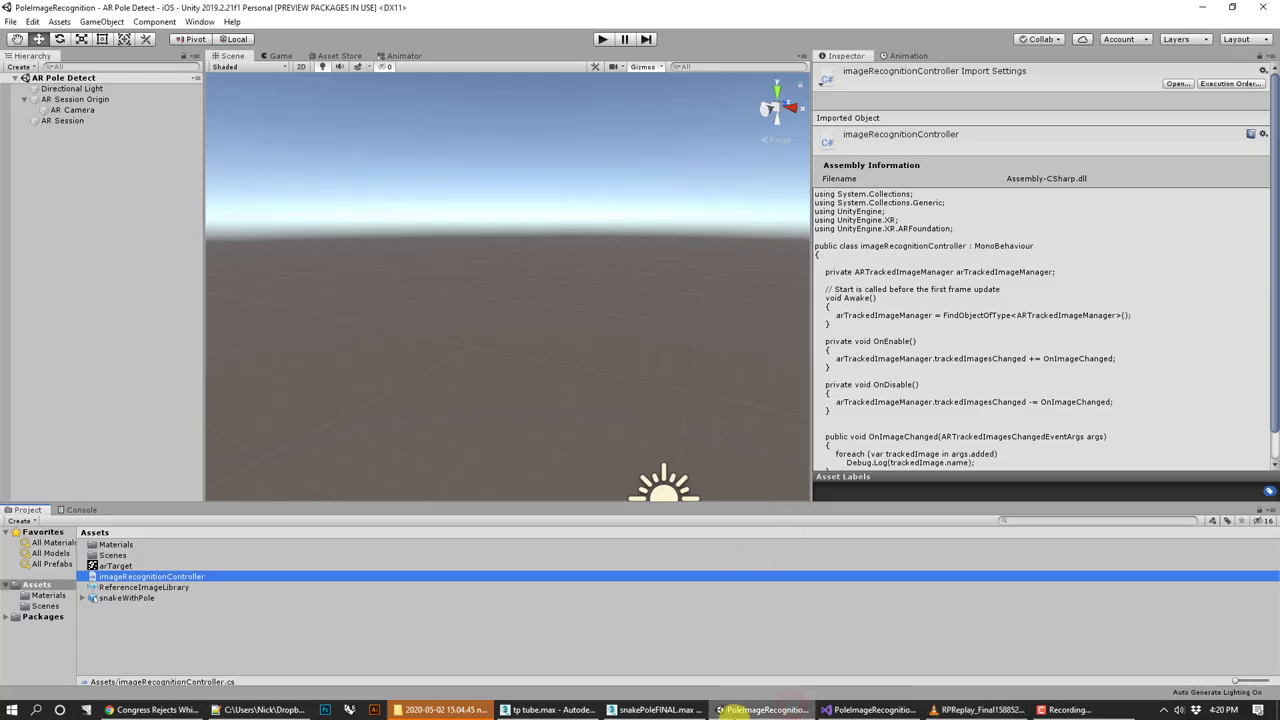
left_click(655, 710)
Toggle between Top and Perspective views, panning to look at the pole from above
middle_click_drag(721, 325, 558, 347, "alt")
key("t")
middle_click_drag(757, 371, 675, 398)
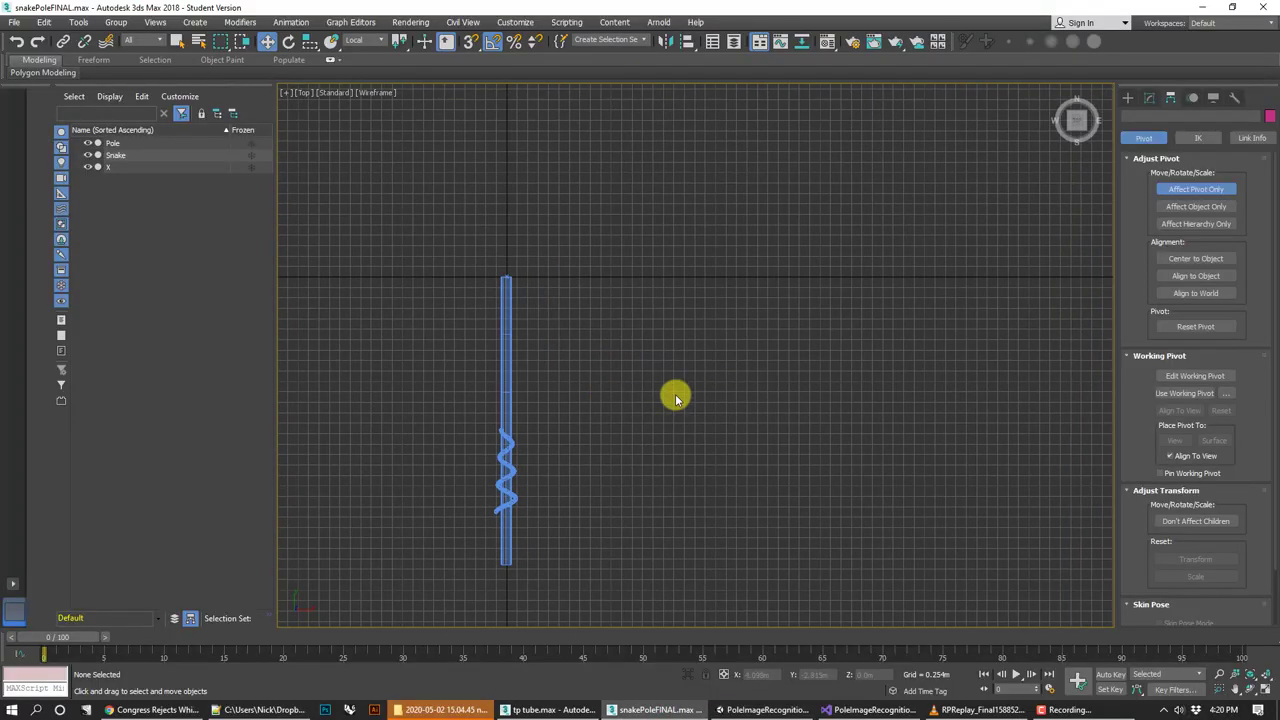
key("p")
mouse_move(750, 377)
middle_mouse_down("alt")
mouse_move(734, 391)
mouse_move(408, 185)
middle_mouse_up("alt")
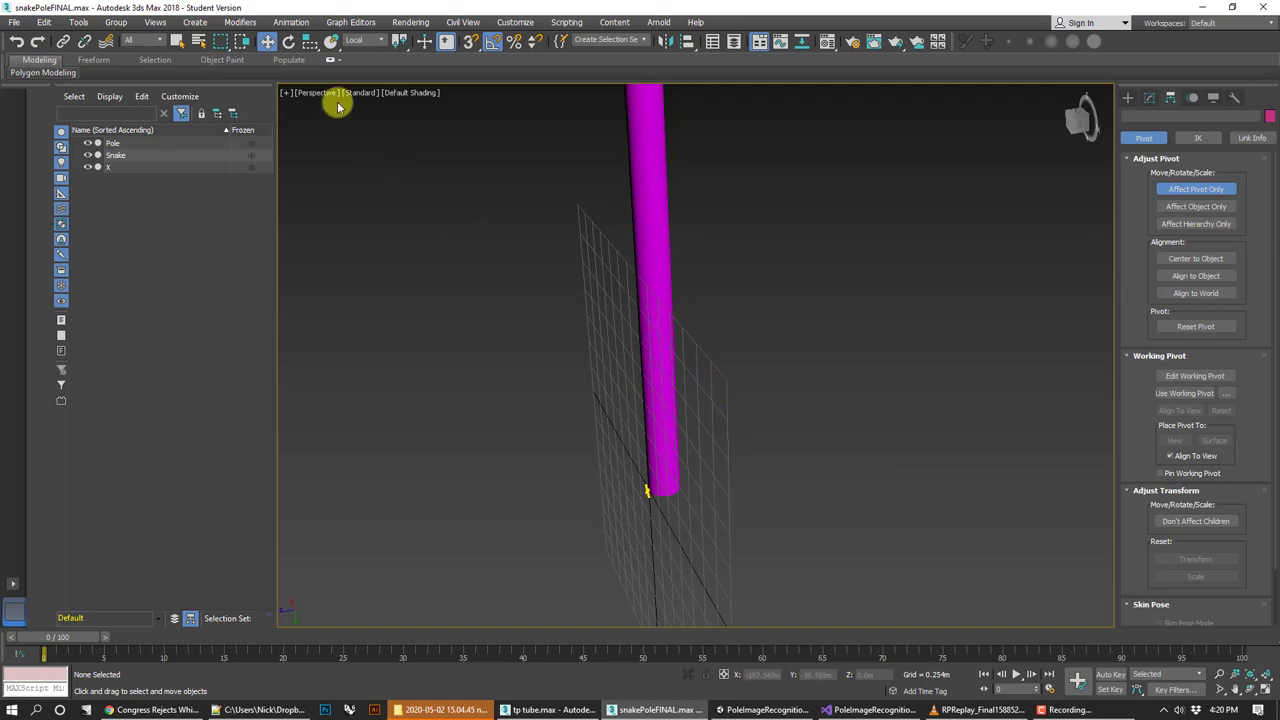
key("t")
scroll(680, 317, "up", 2)
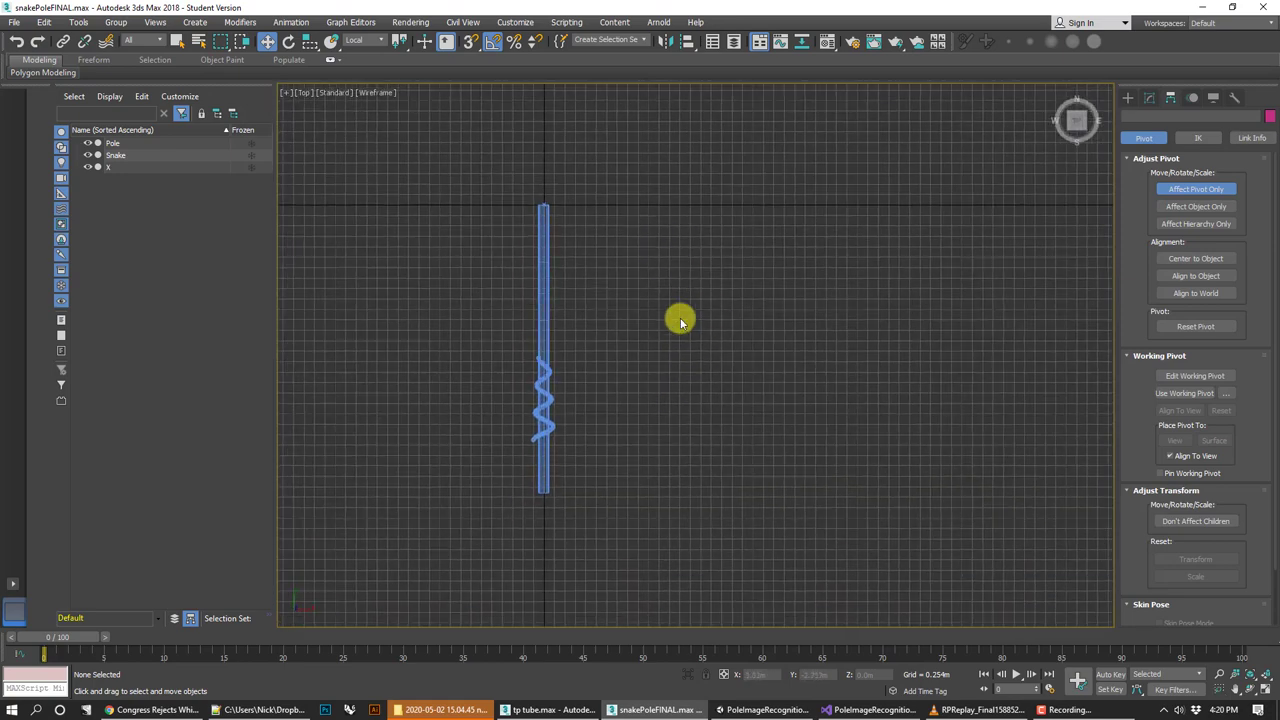
mouse_move(1075, 121)
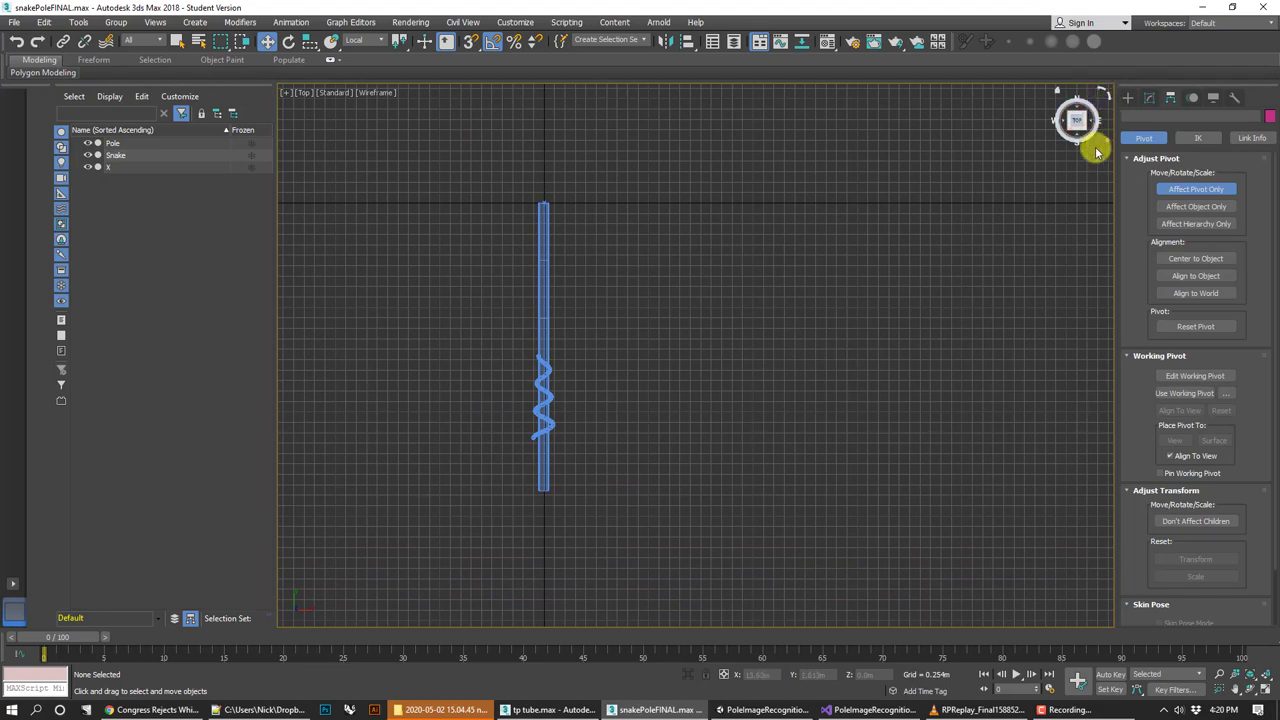
middle_click_drag(1034, 213, 980, 251)
middle_click_drag(989, 551, 946, 546)
key("p")
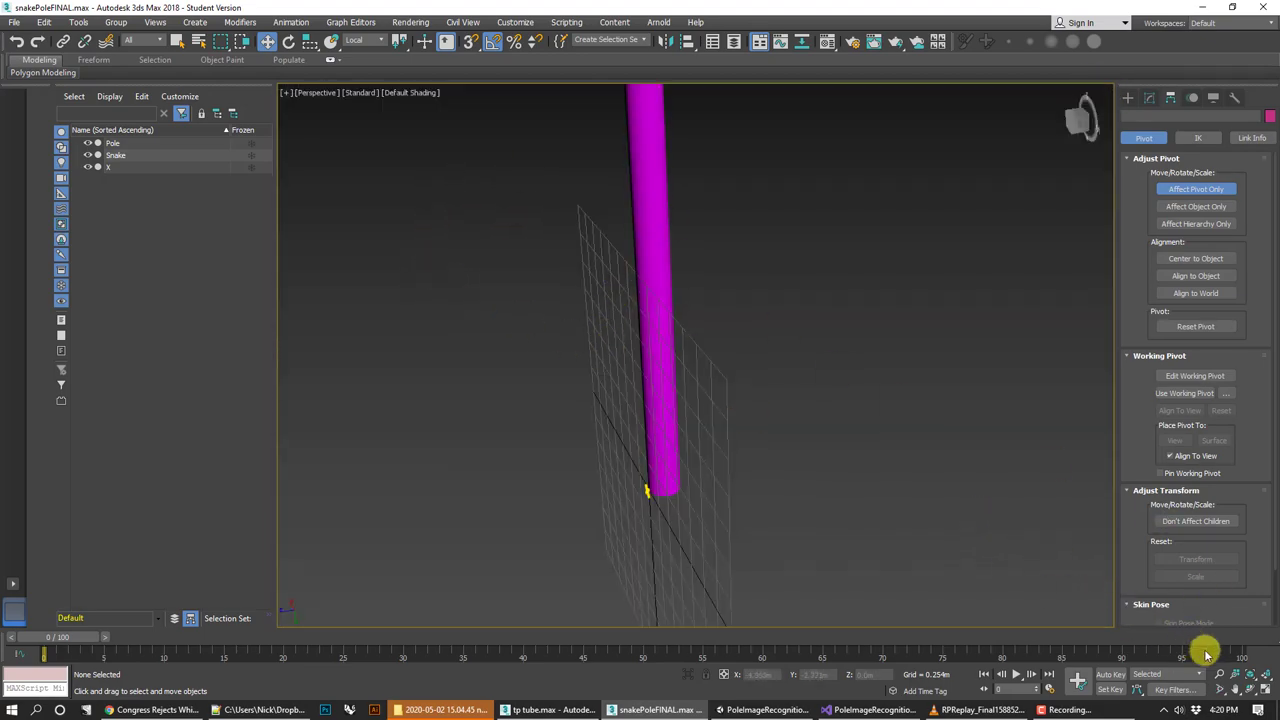
Frame the pole and snake, then orbit the Perspective view to see the coils from another side
left_click(1255, 677)
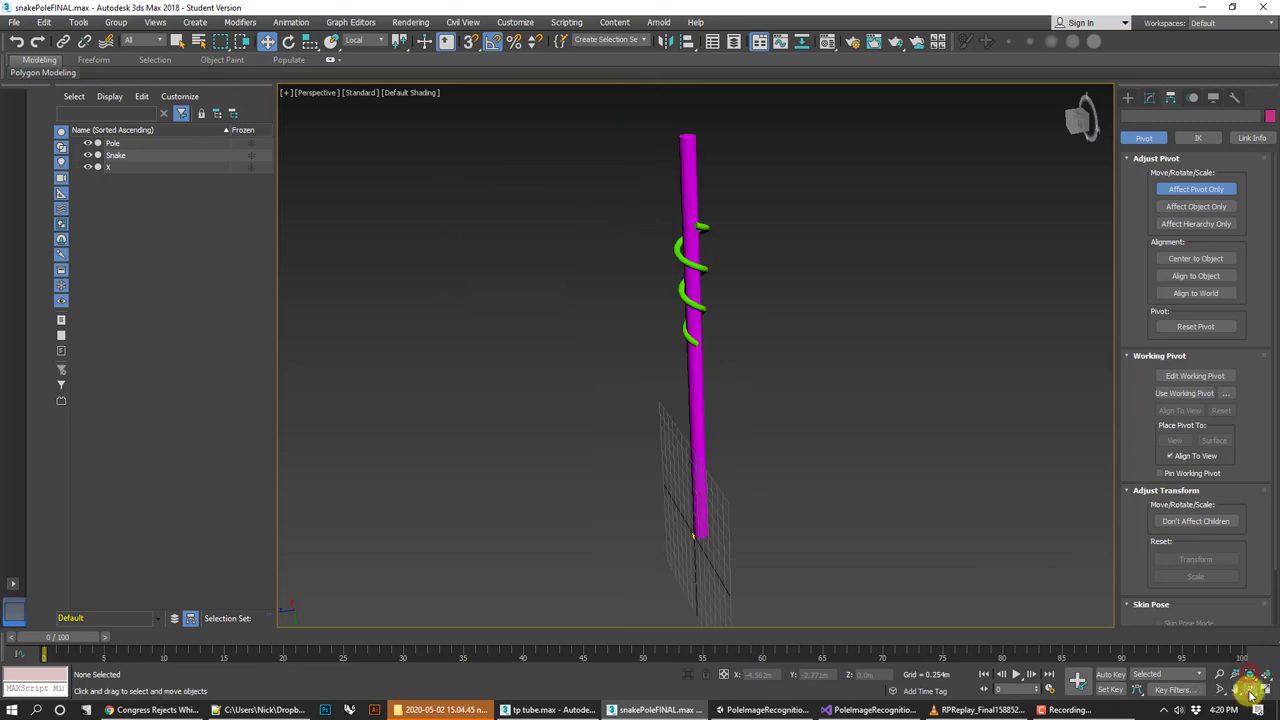
left_click(1249, 690)
left_click_drag(797, 411, 569, 397)
right_click(585, 397)
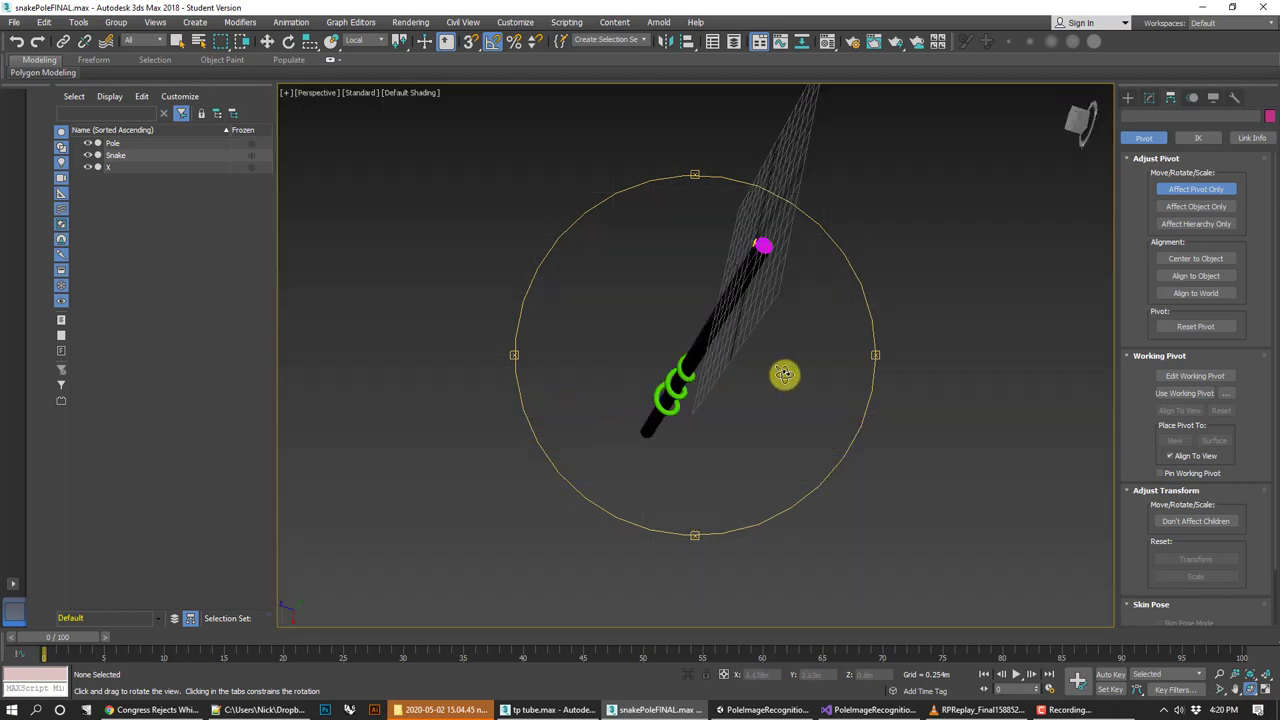
left_click_drag(783, 374, 688, 445)
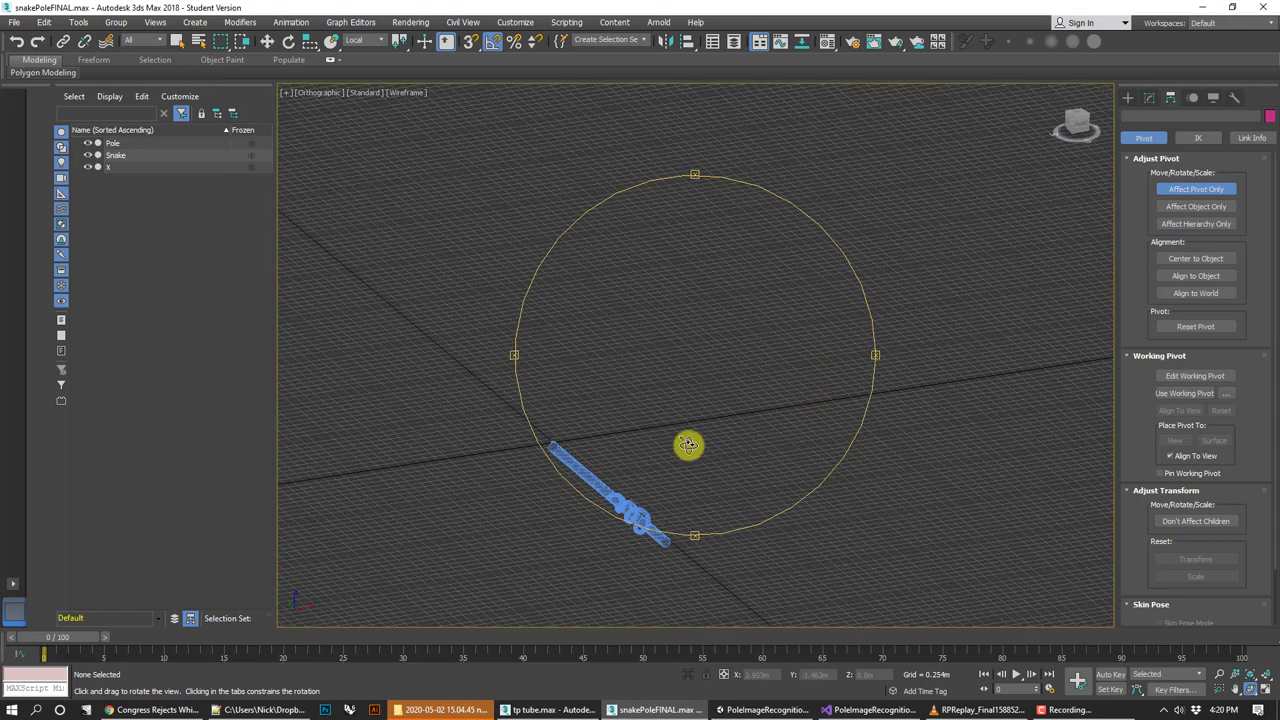
right_click(691, 441)
left_click_drag(751, 411, 840, 314)
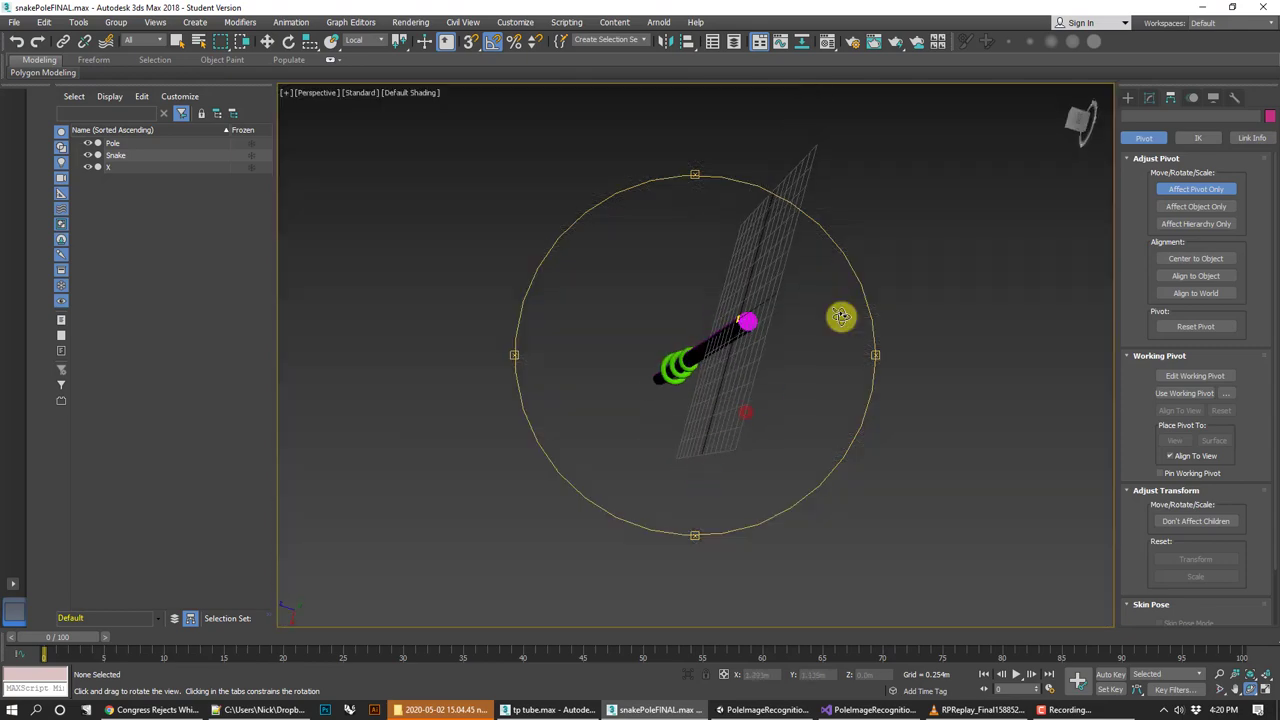
left_click_drag(1080, 120, 659, 227)
Select the Pole with Select and Move and set the reference coordinate system to Local
left_click(267, 41)
left_click(556, 212)
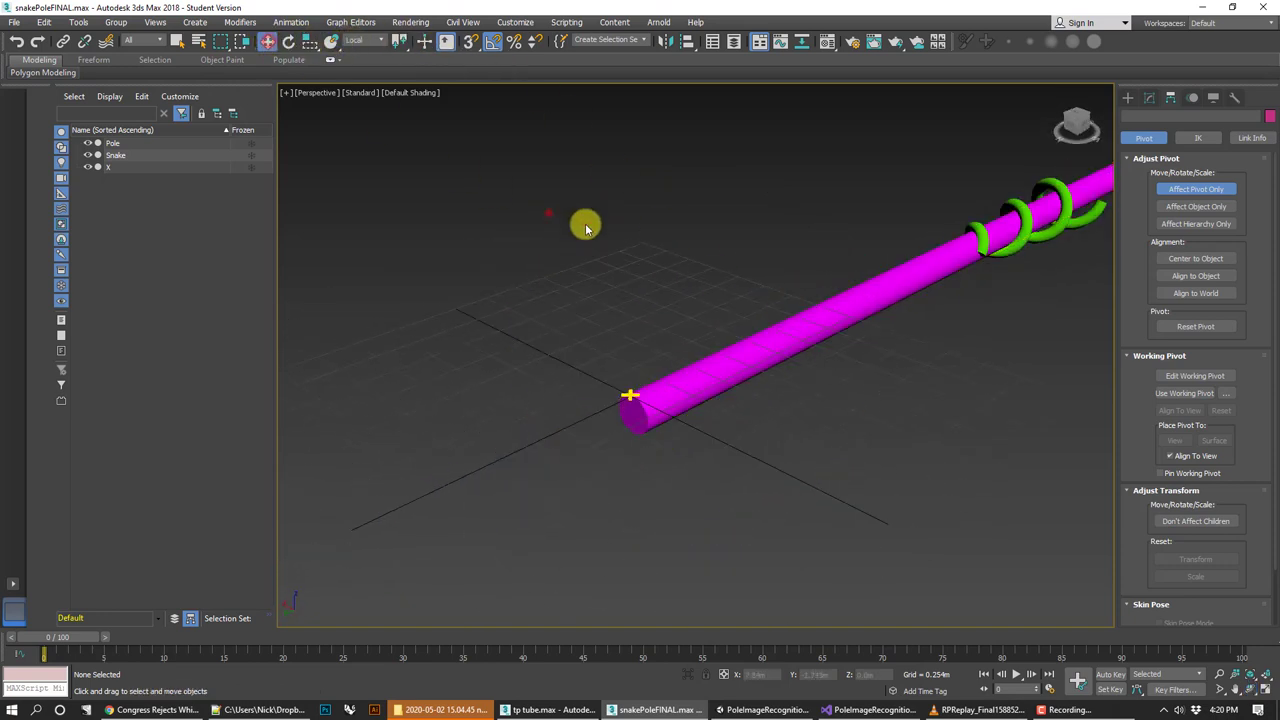
scroll(791, 294, "down", 3)
scroll(718, 336, "up", 2)
scroll(719, 340, "up", 2)
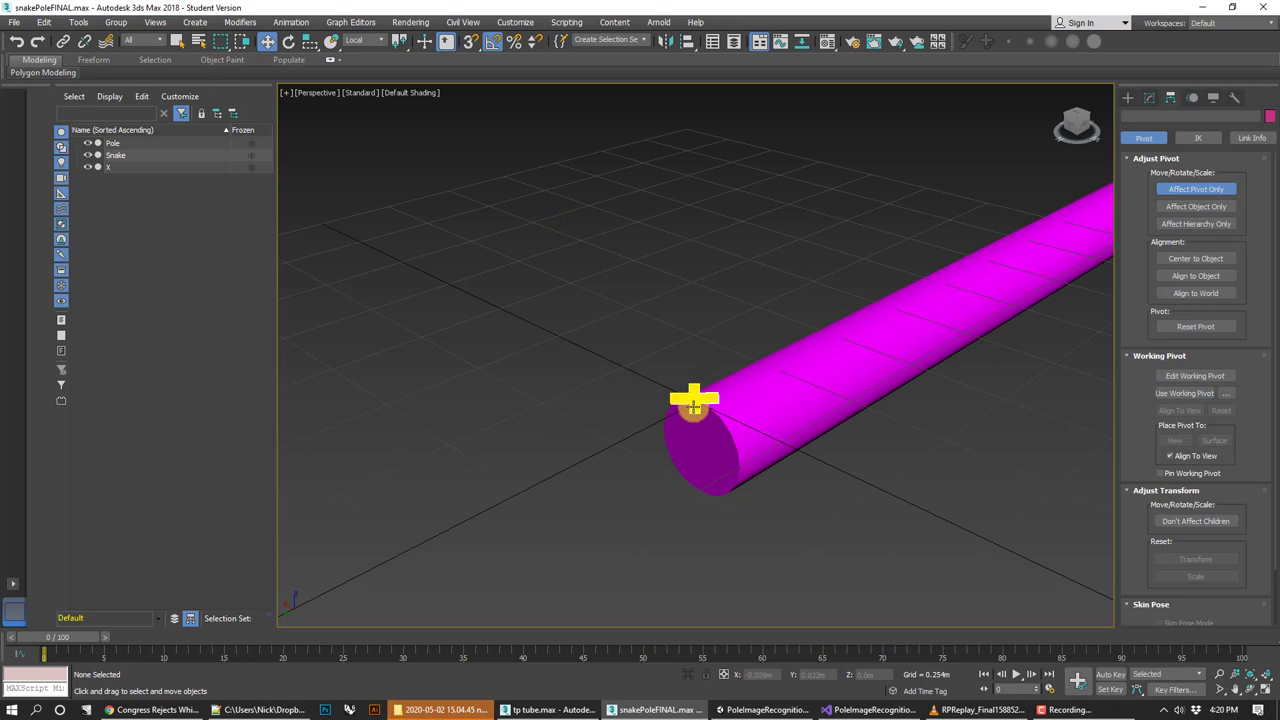
scroll(791, 423, "down", 4)
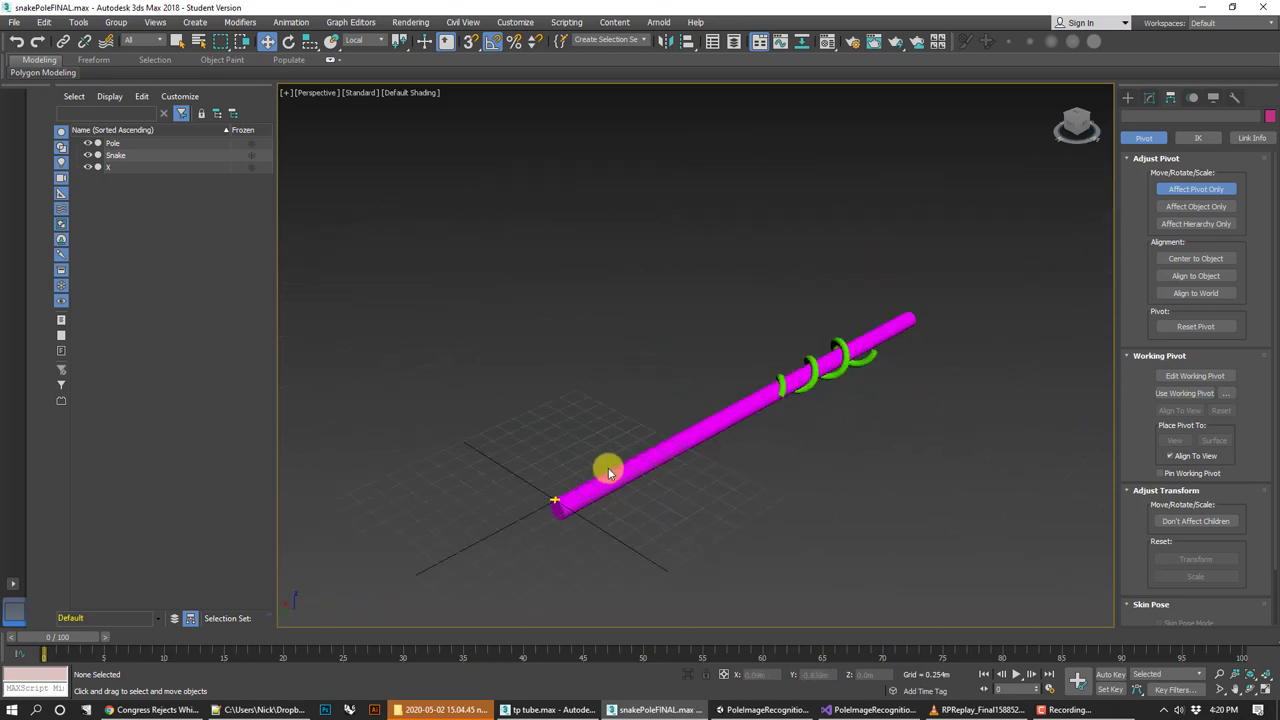
left_click(608, 467)
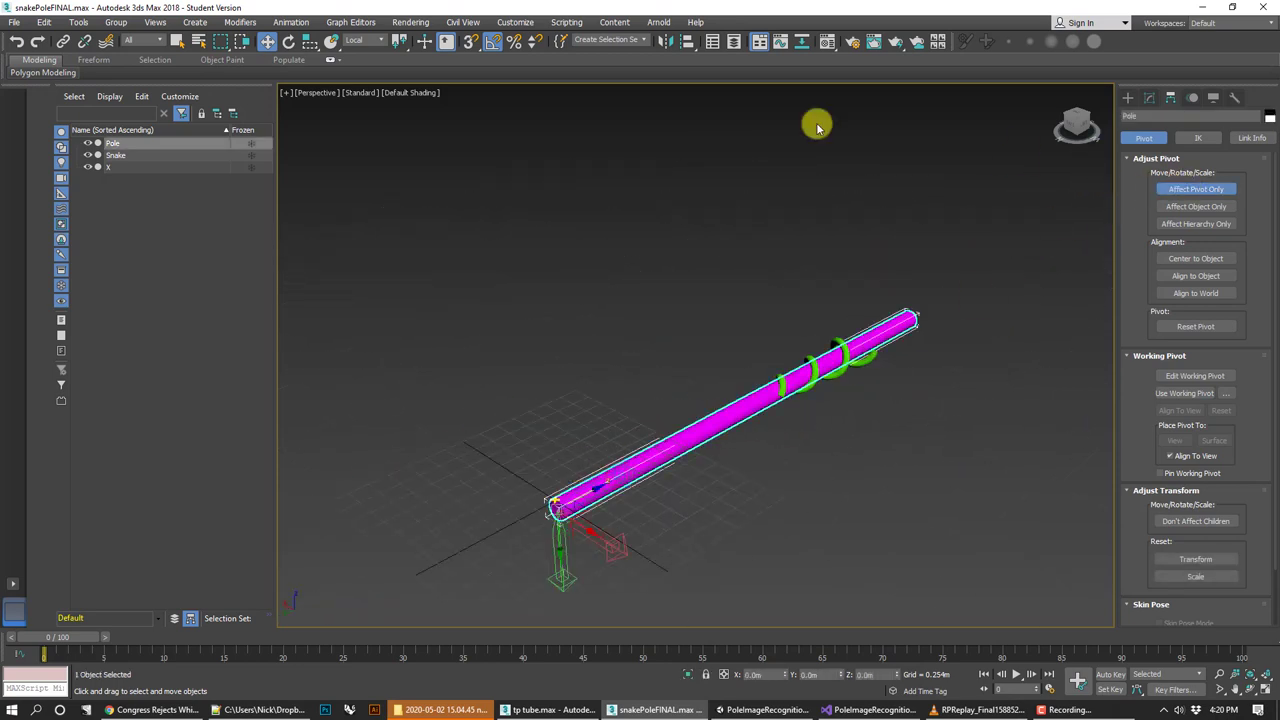
left_click(360, 45)
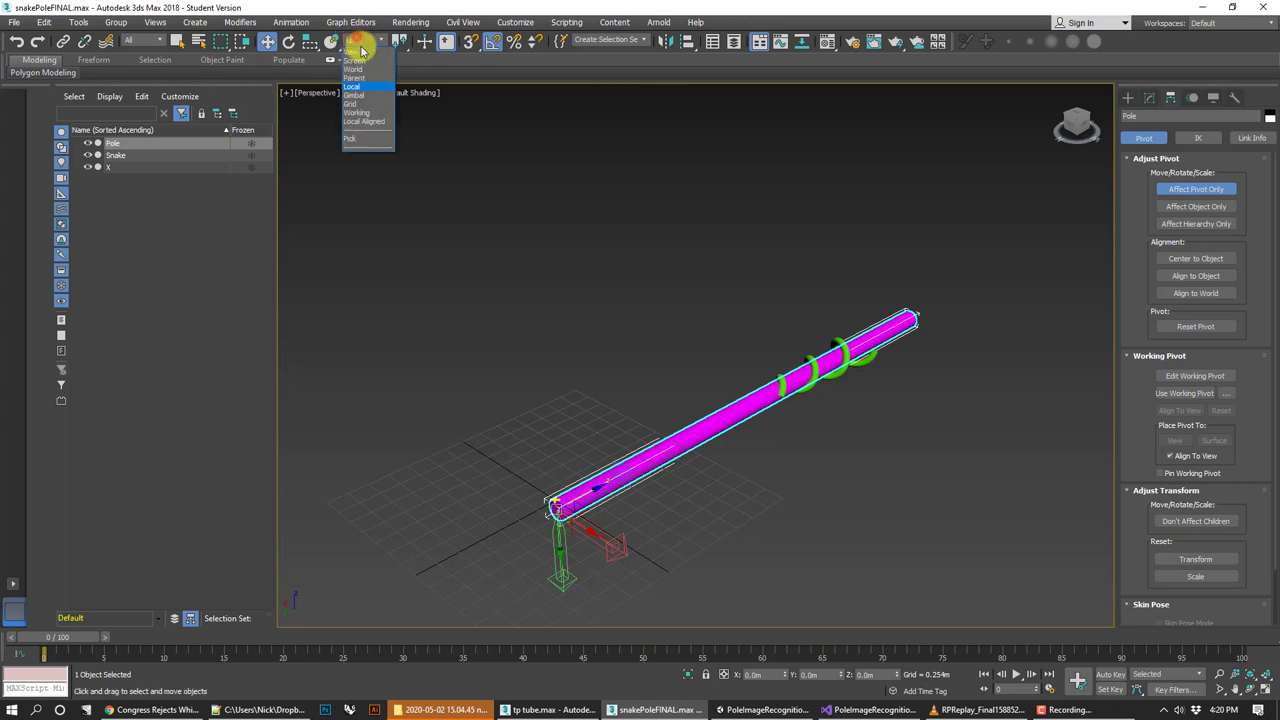
left_click(357, 90)
left_click(362, 42)
left_click(360, 51)
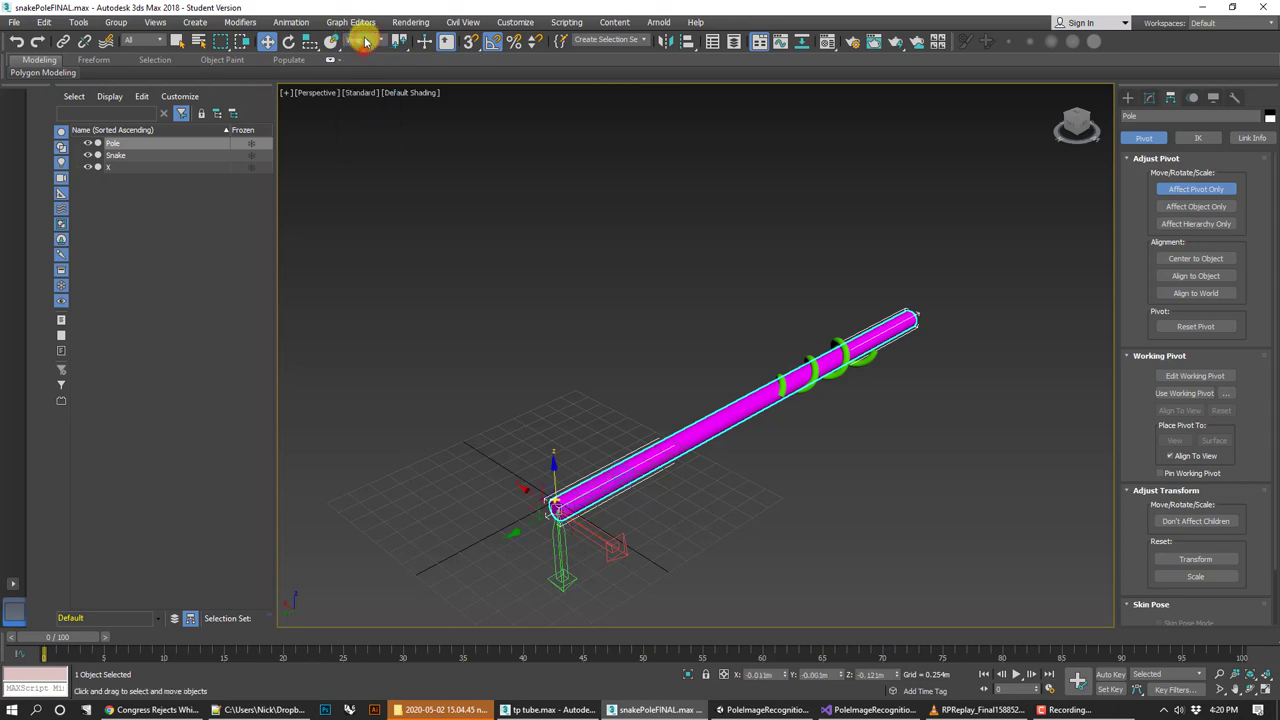
left_click(364, 42)
left_click(358, 81)
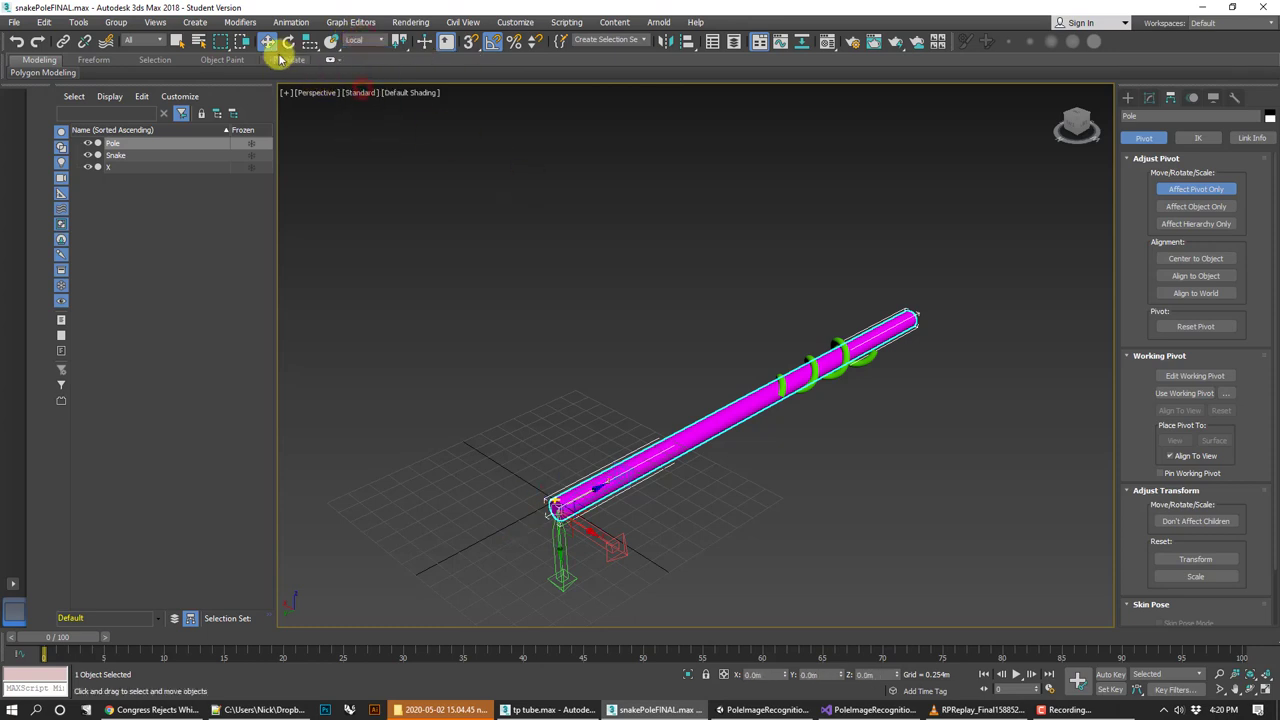
Turn off Affect Pivot Only for the pole and open the Material Editor
left_click(515, 205)
left_click(745, 408)
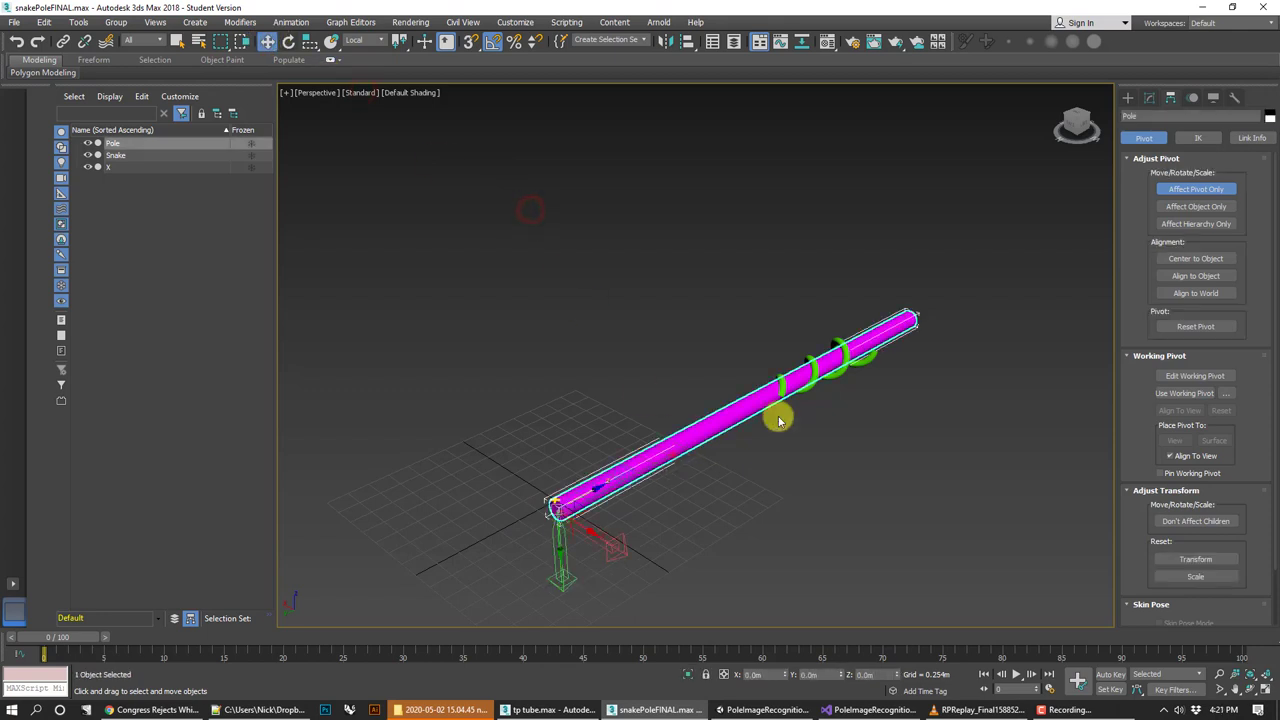
left_click(1210, 190)
left_click(603, 283)
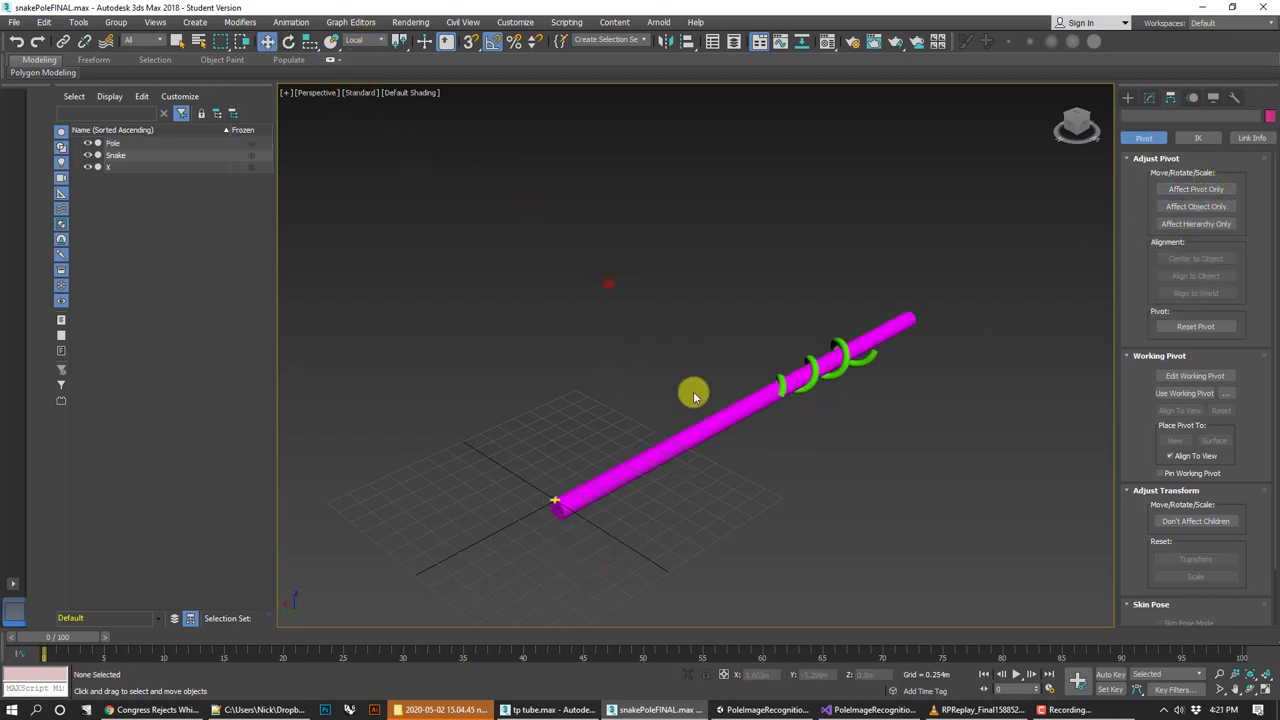
left_click(712, 421)
scroll(593, 541, "up", 5)
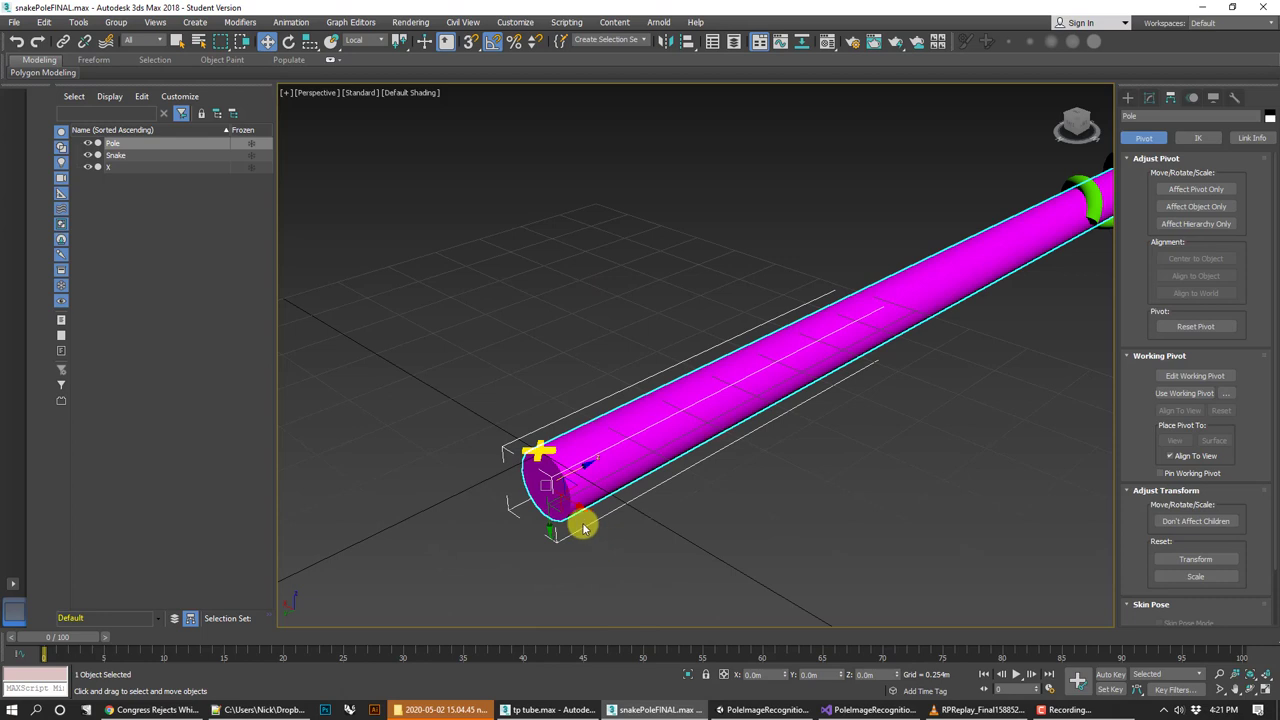
scroll(583, 527, "down", 5)
left_click(706, 366)
middle_click_drag(706, 380, 797, 281)
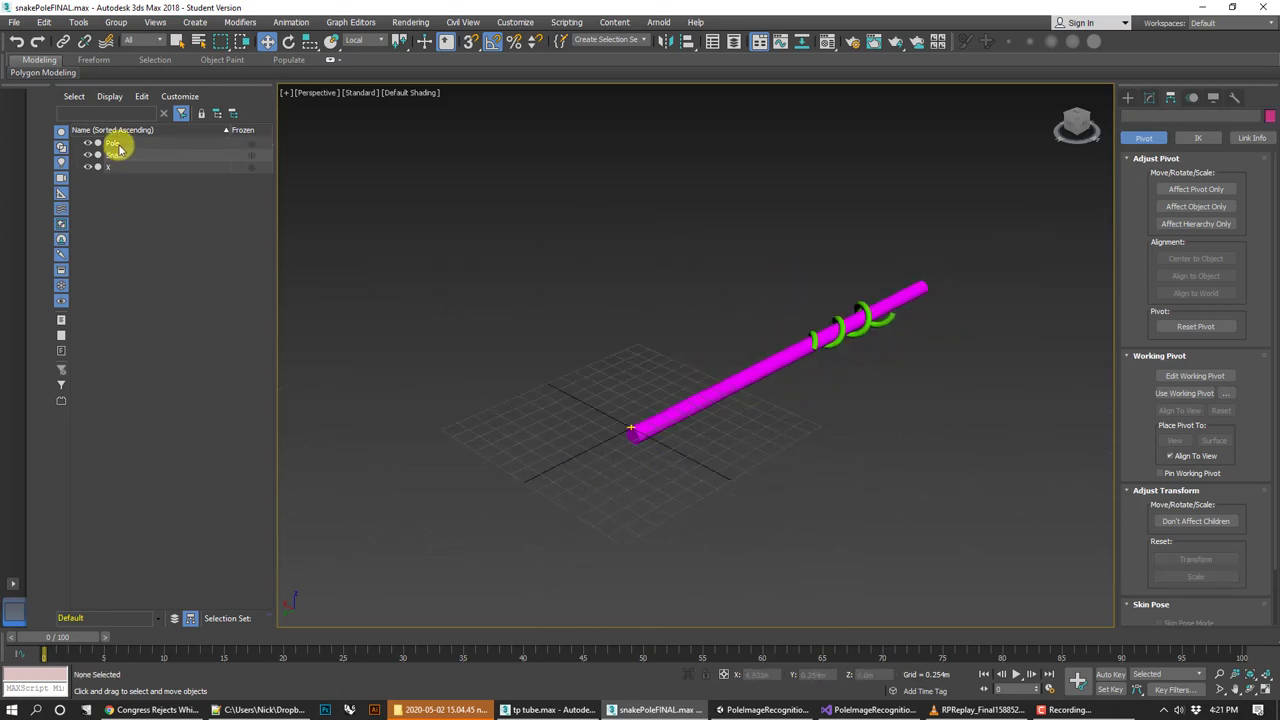
key("m")
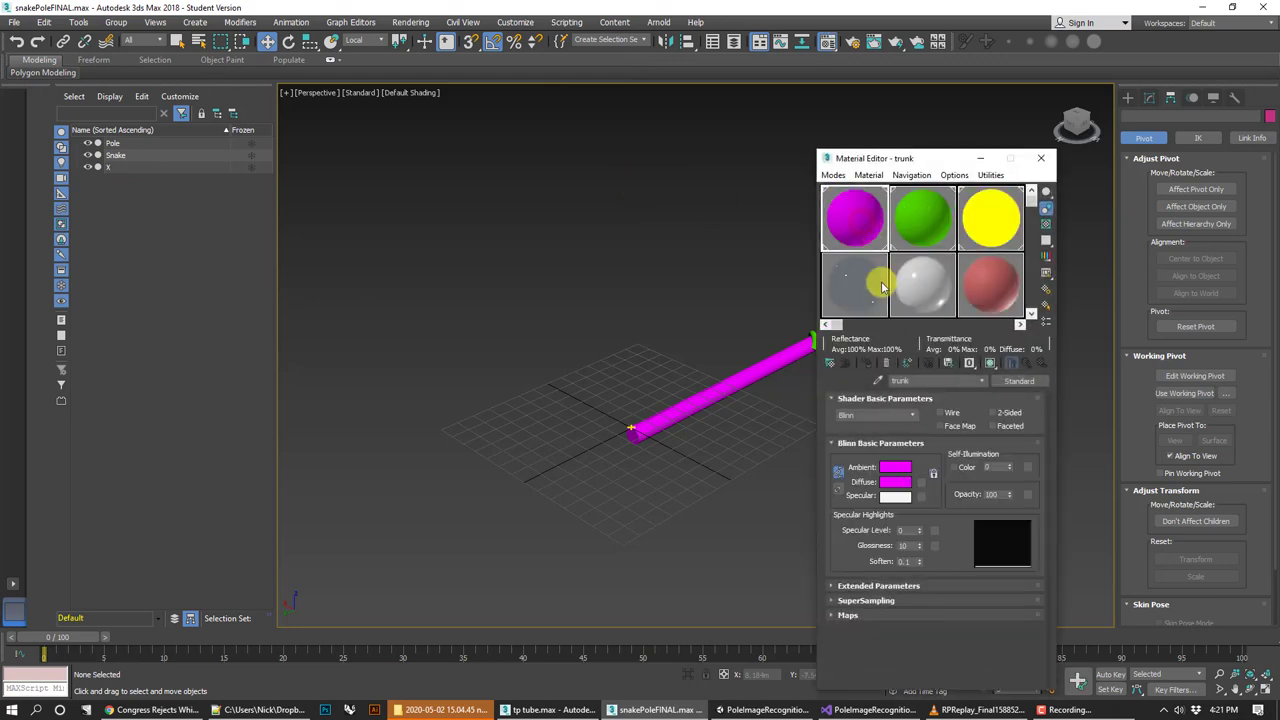
Inspect the green and yellow x-marks materials, setting self-illumination to 0
left_click(935, 242)
left_click(1008, 222)
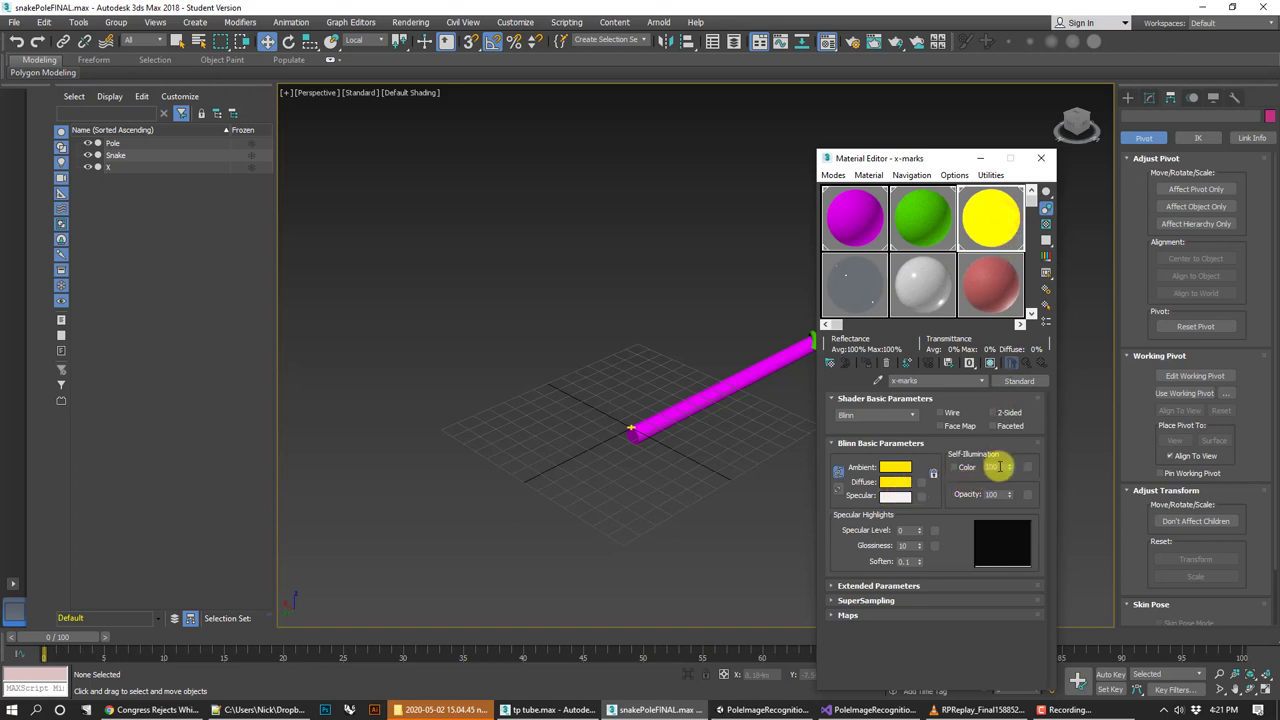
type("0")
key("Return")
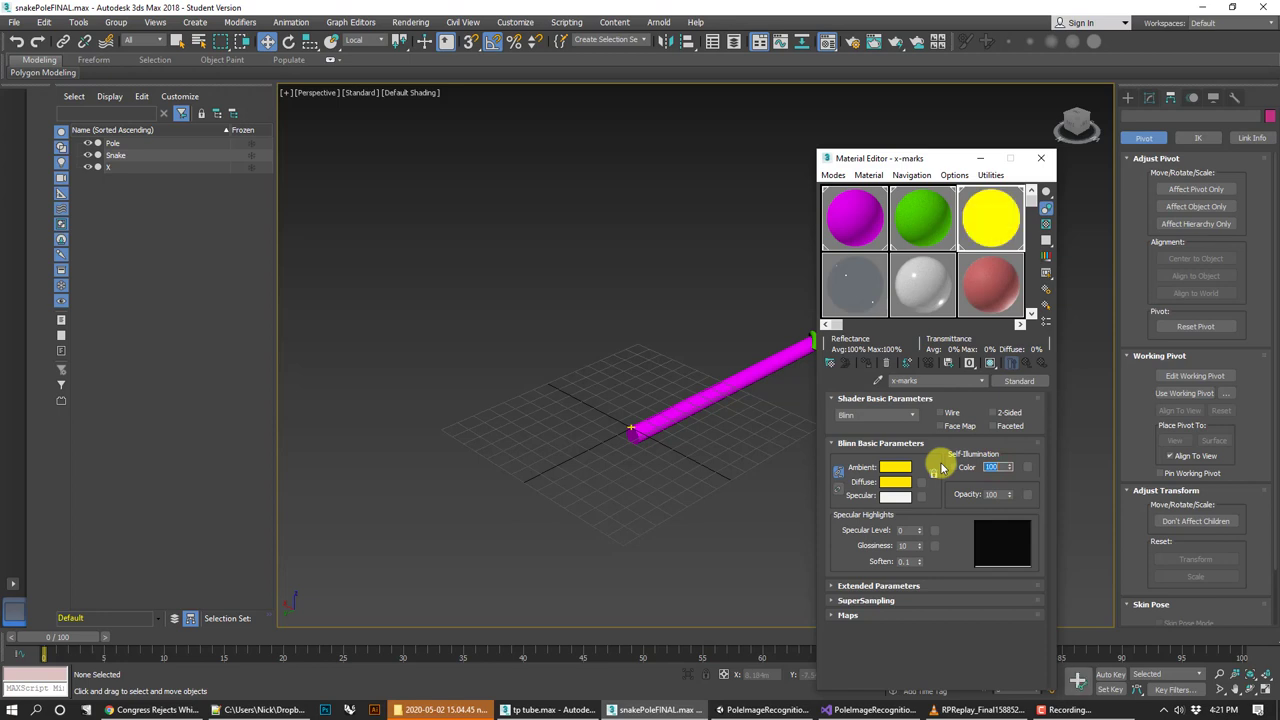
middle_click_drag(666, 317, 551, 268)
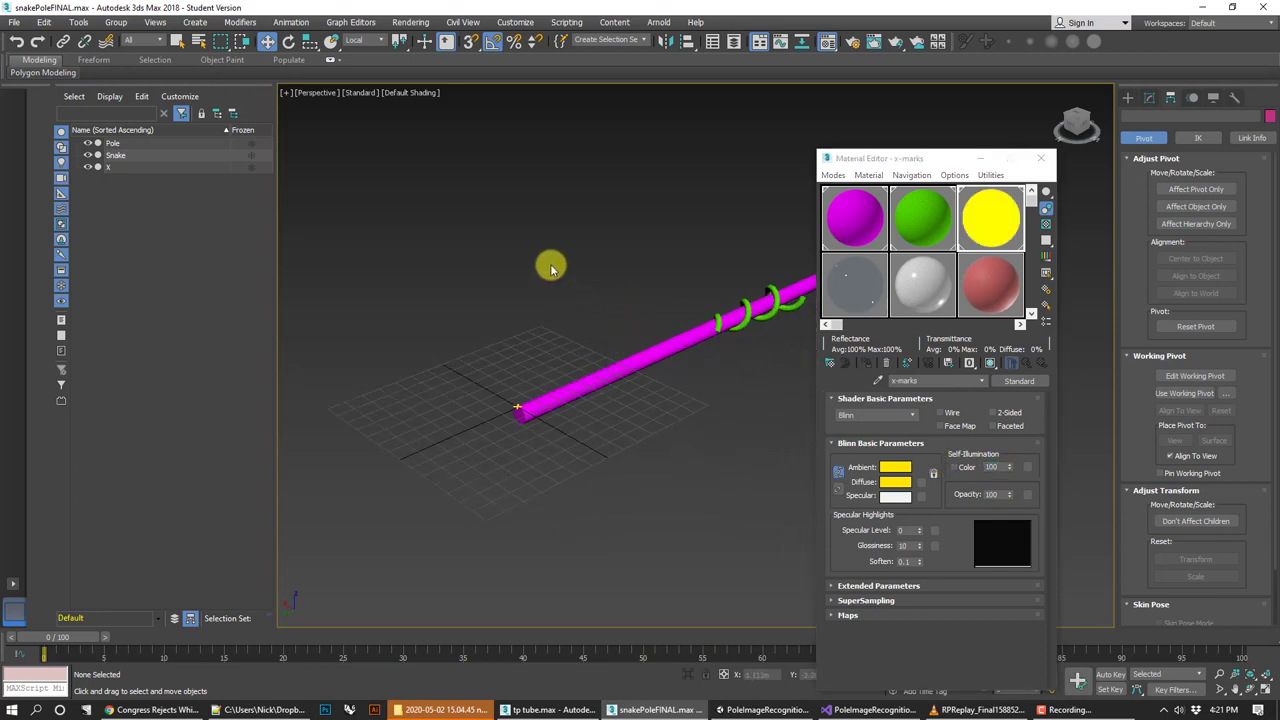
Convert the Solid Glass material from Physical Material to a Scanline Standard material
left_click(866, 306)
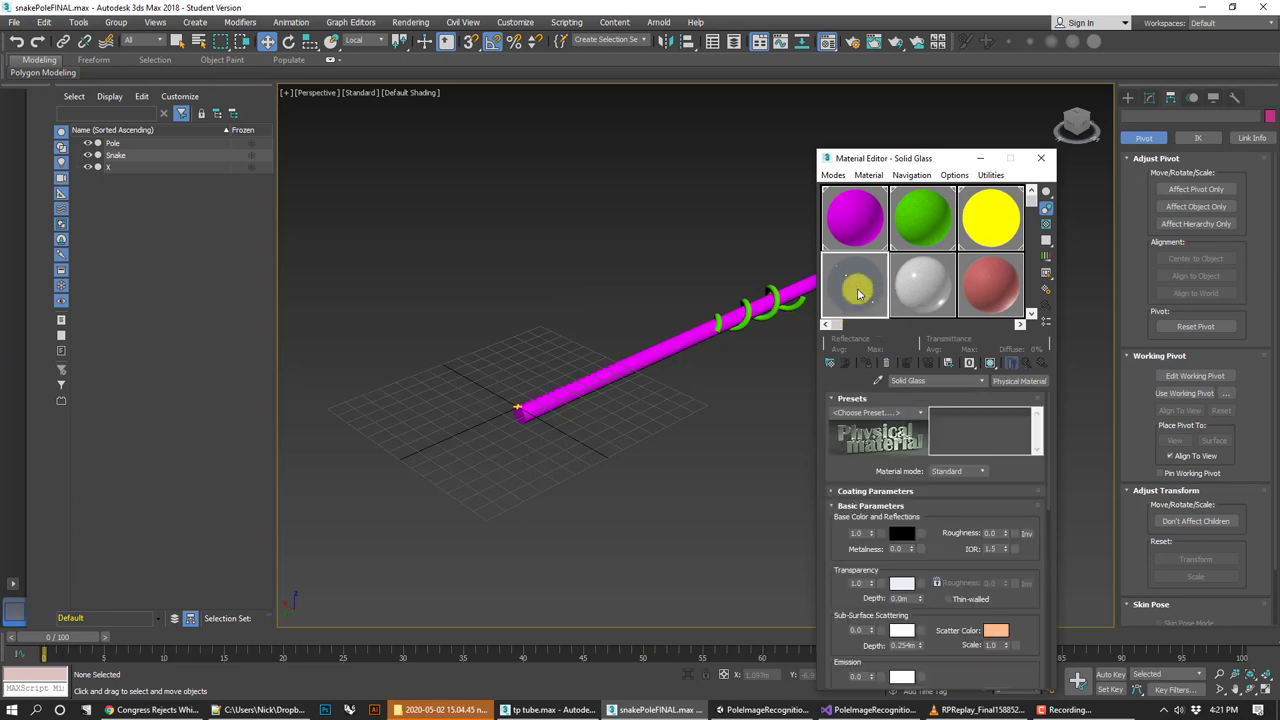
left_click(1008, 381)
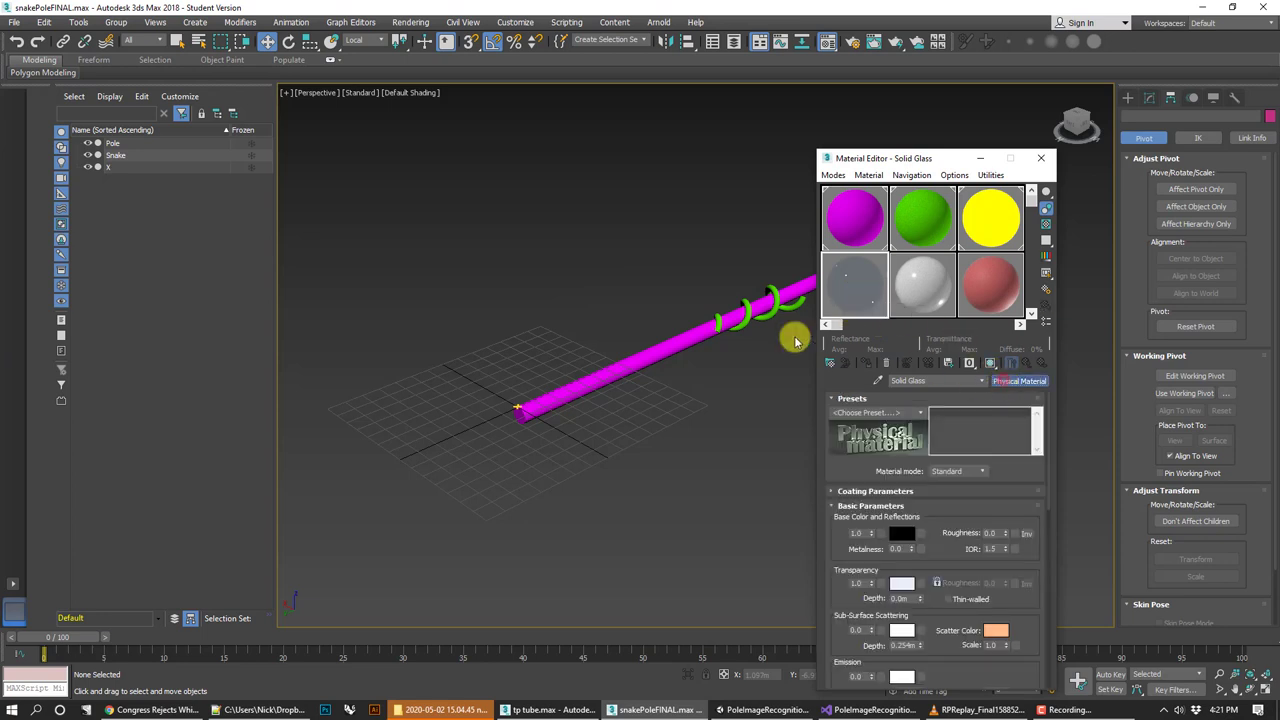
scroll(580, 400, "down", 5)
left_click(527, 455)
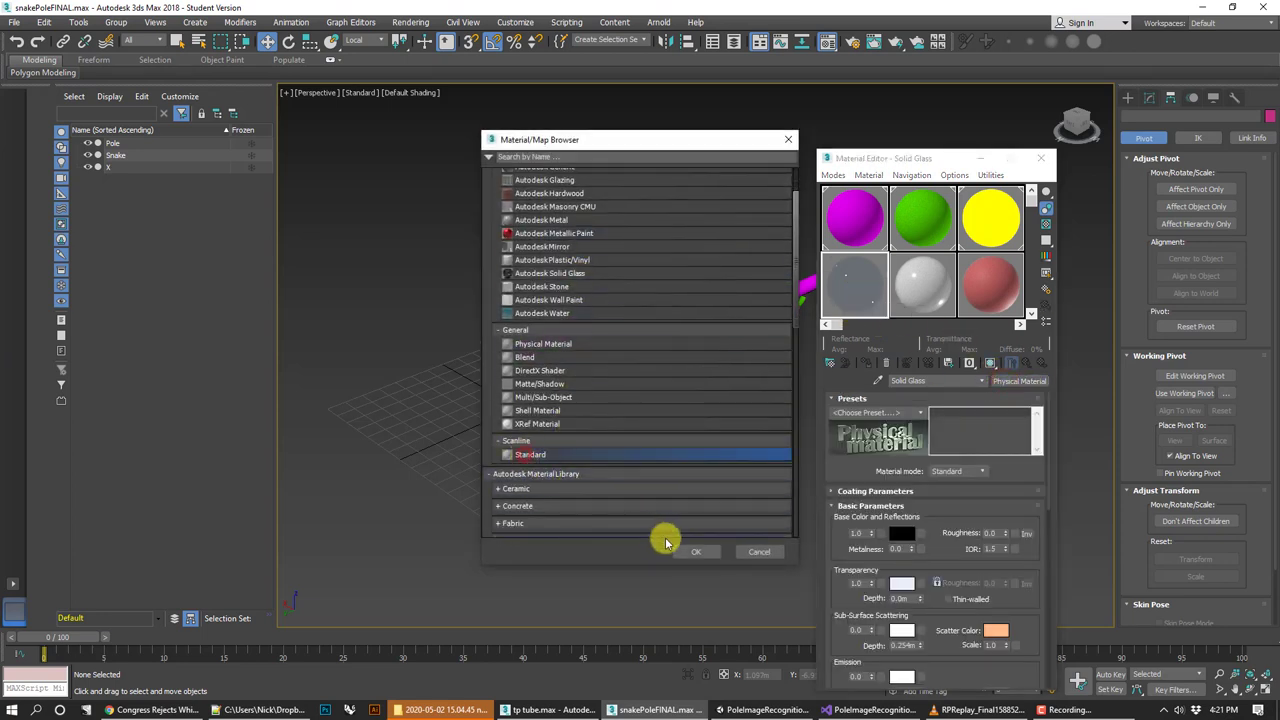
left_click(697, 552)
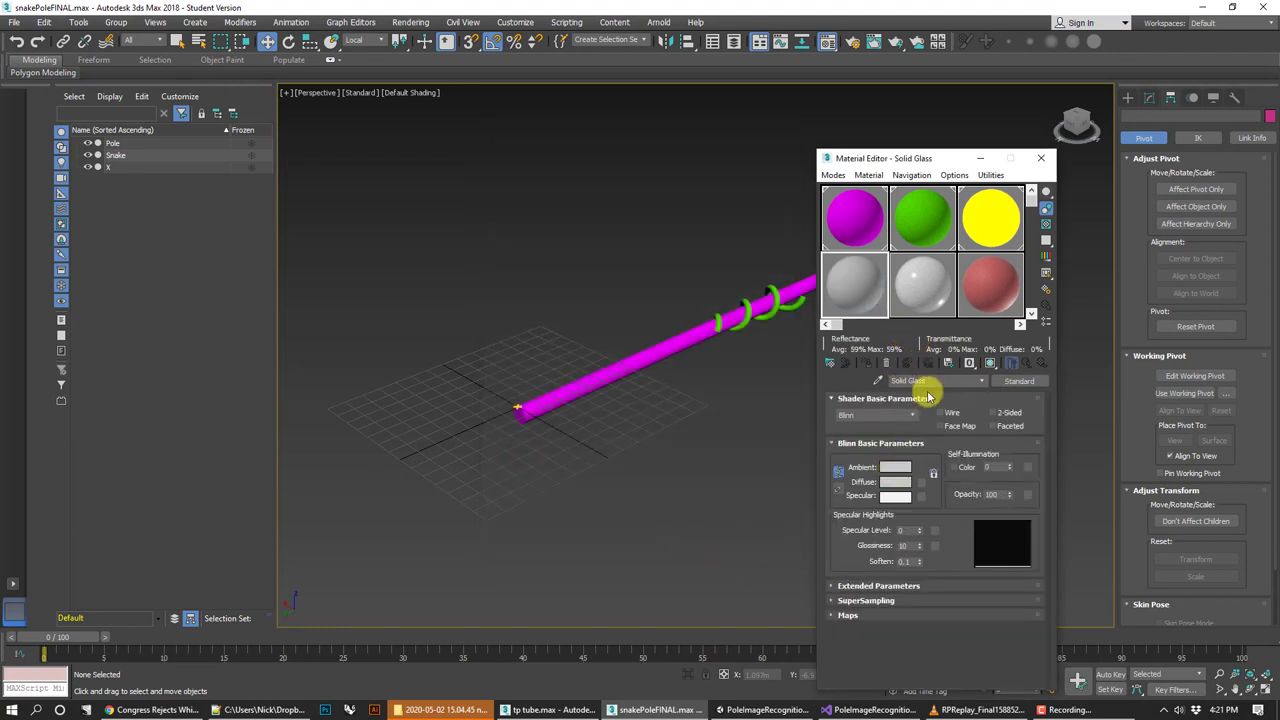
Close the Material Editor, briefly reopen it to check the editor modes, and close it again
left_click_drag(895, 163, 789, 139)
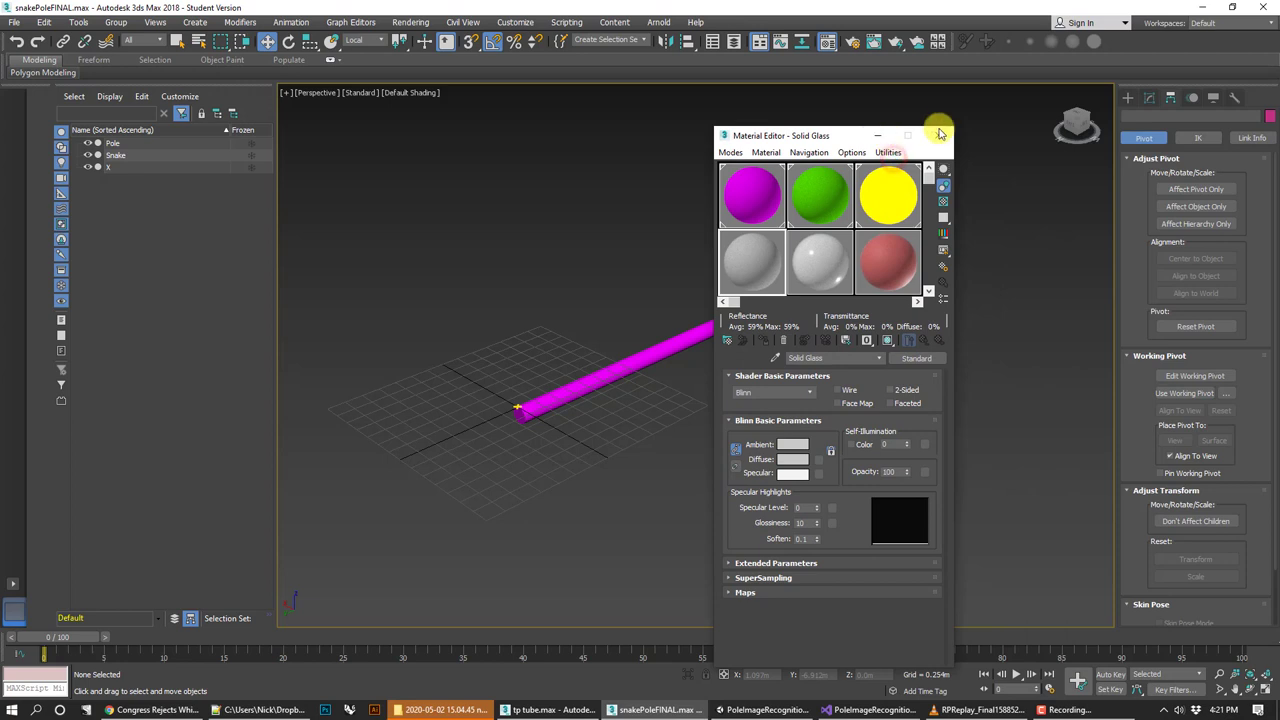
left_click(936, 134)
key("m")
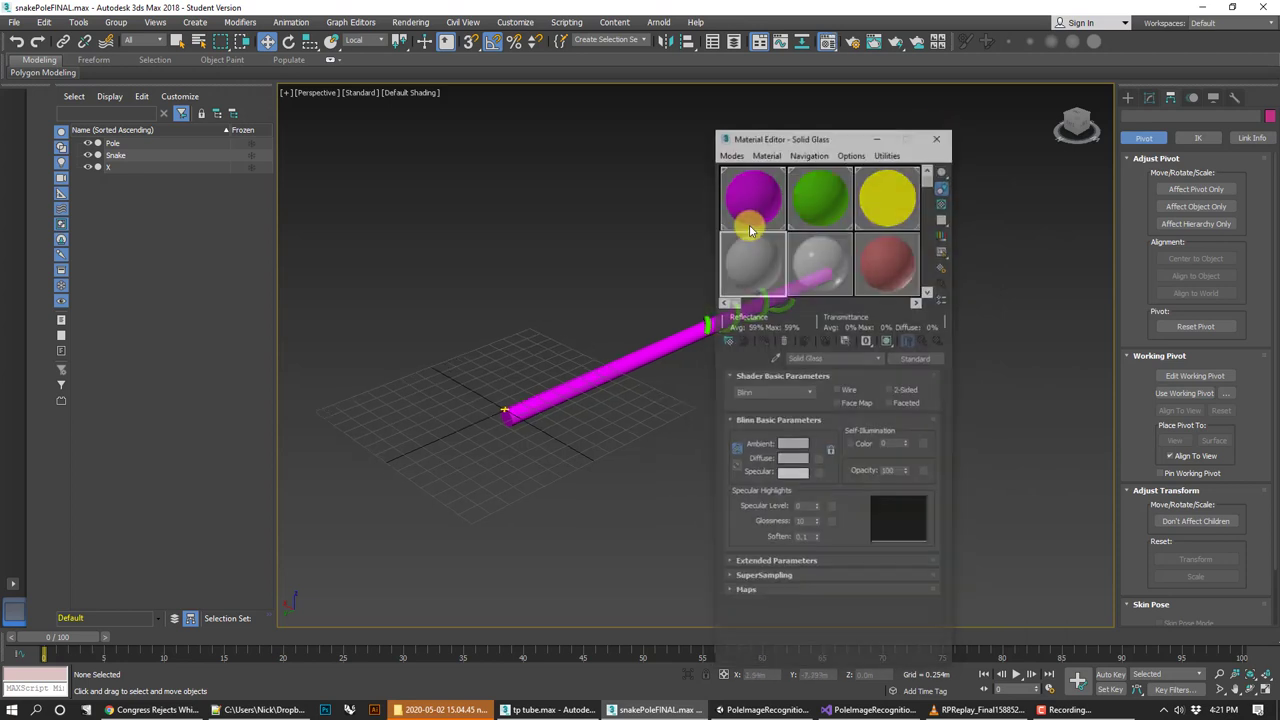
left_click(731, 152)
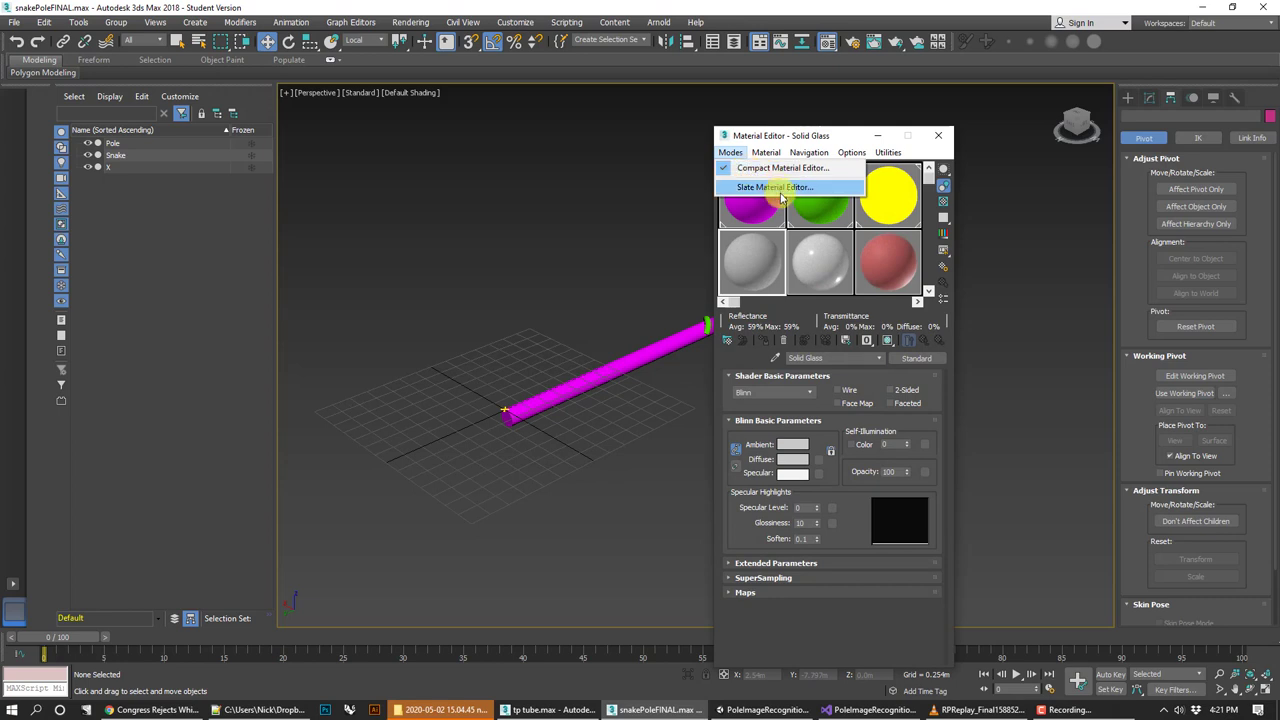
left_click(812, 135)
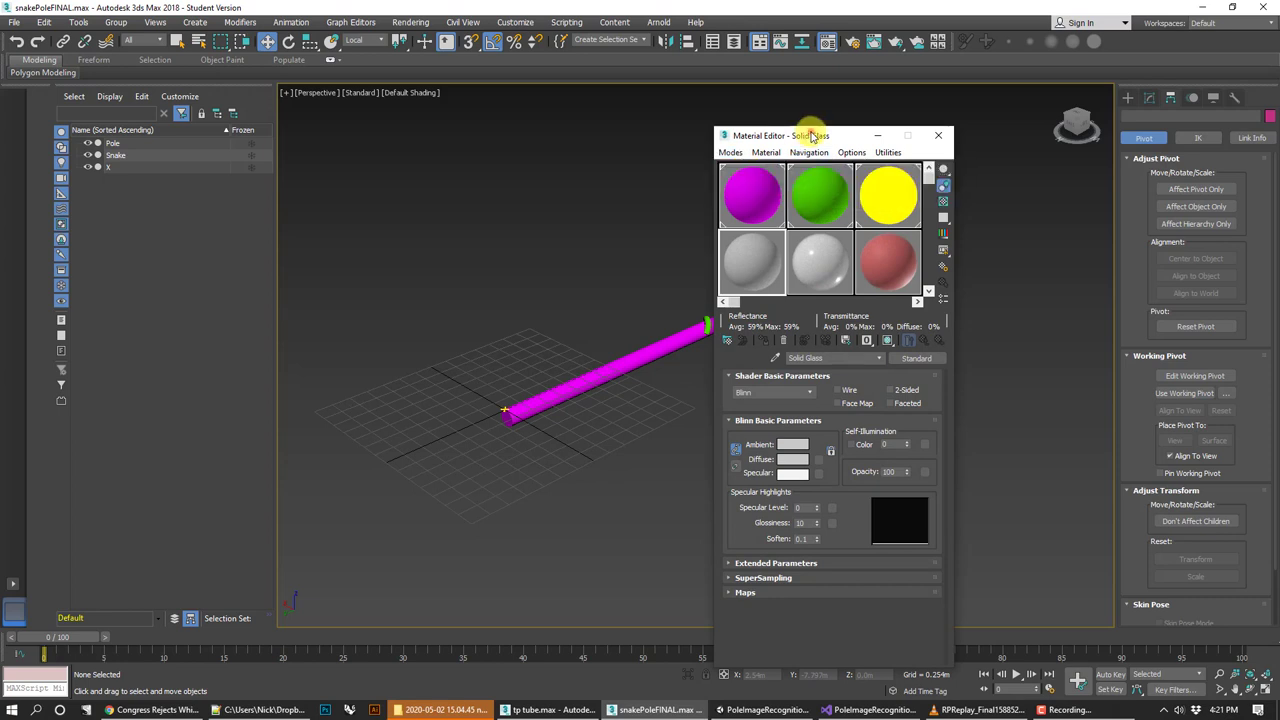
left_click(938, 134)
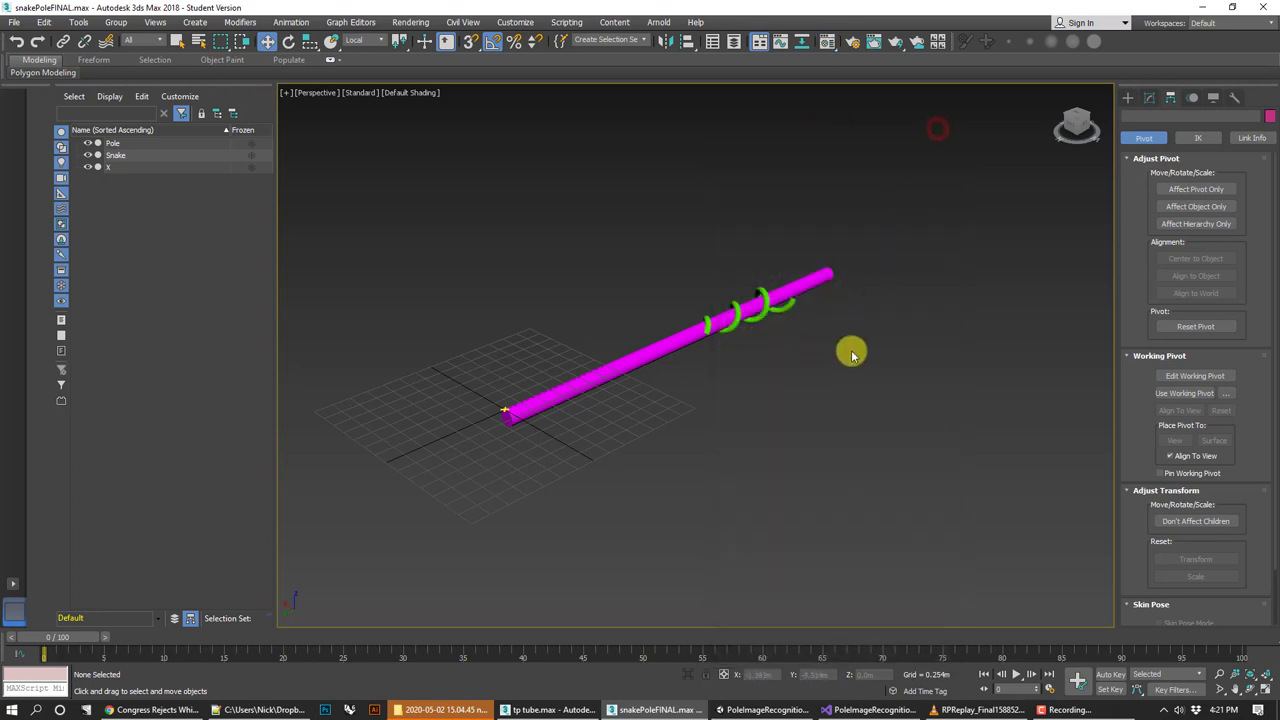
Switch to Unity and open the Package Manager to see AR Foundation 2.2.0's details
left_click(752, 708)
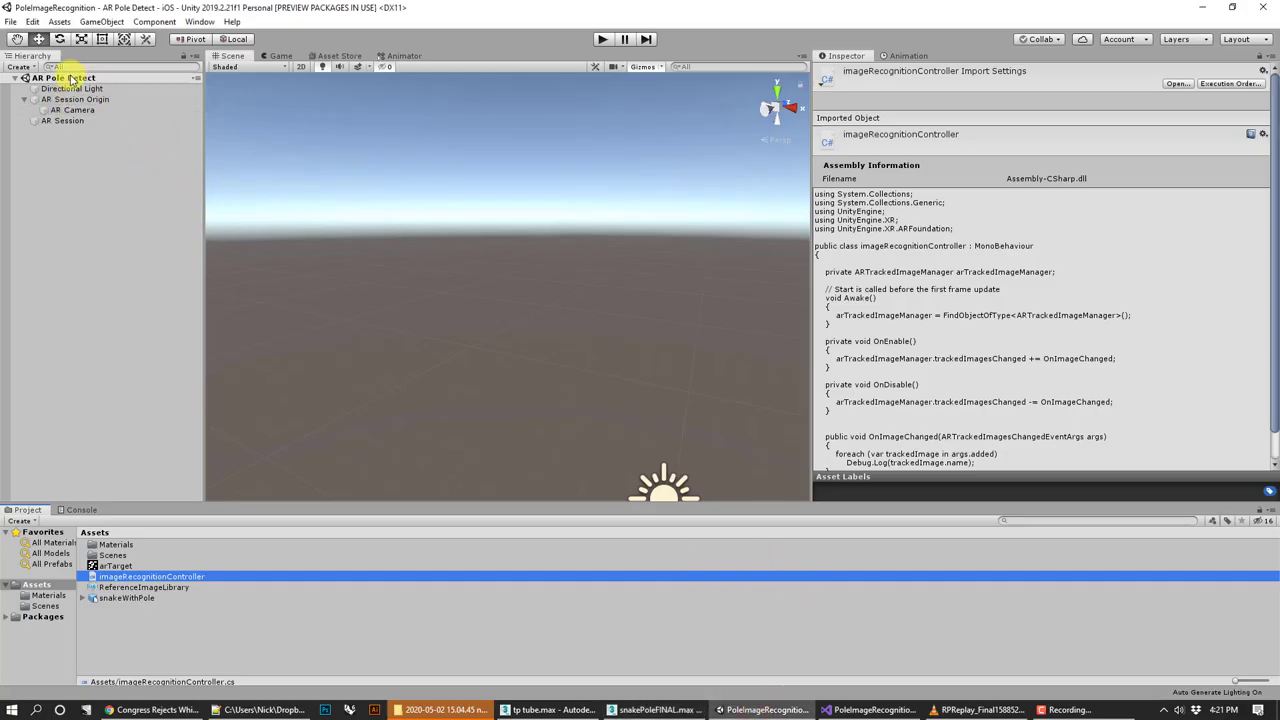
left_click(195, 22)
left_click(212, 108)
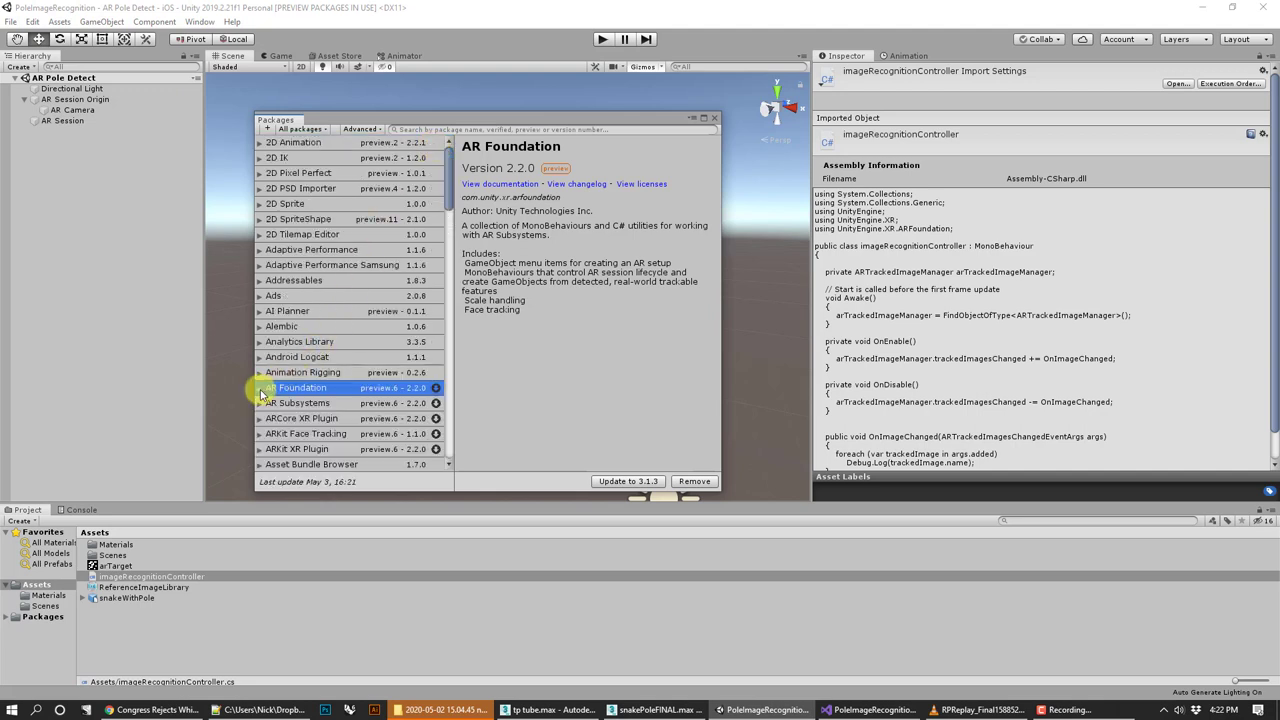
List all AR Foundation versions and preview 2.2.0-preview.2, 2.2.0-preview.3 and 3.0.0-preview.1
left_click(261, 389)
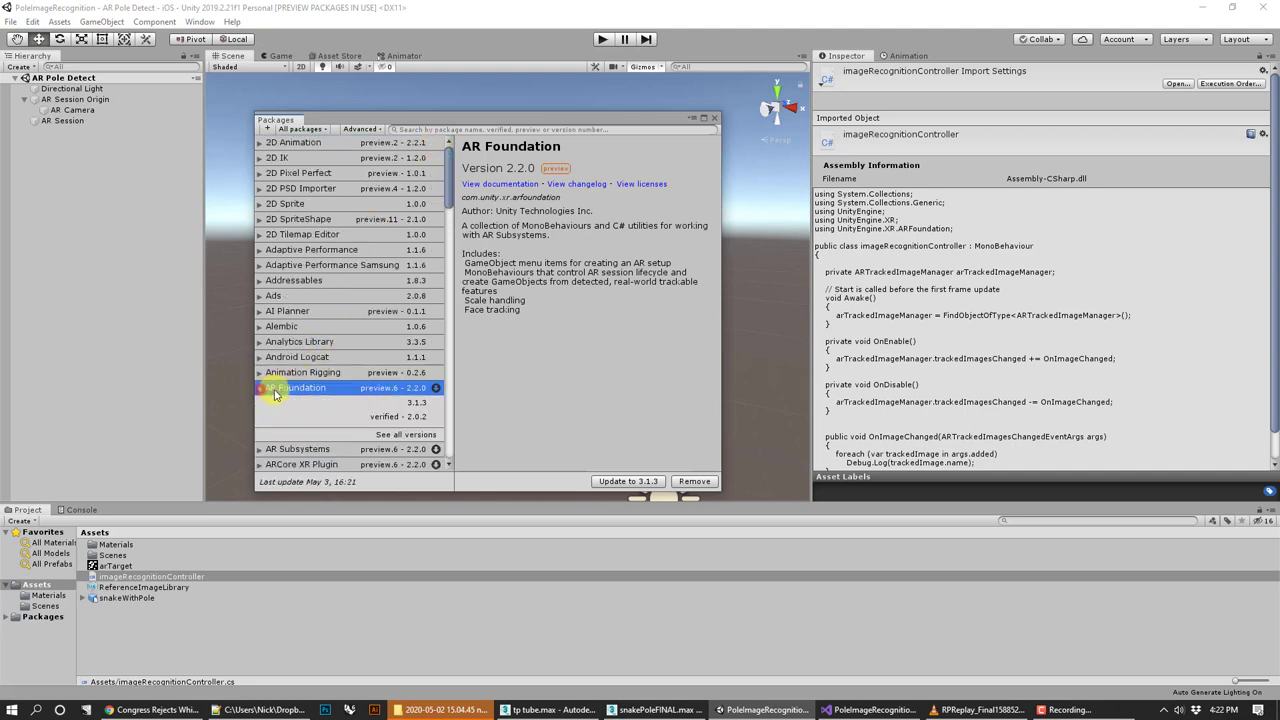
left_click(390, 435)
scroll(415, 435, "down", 3)
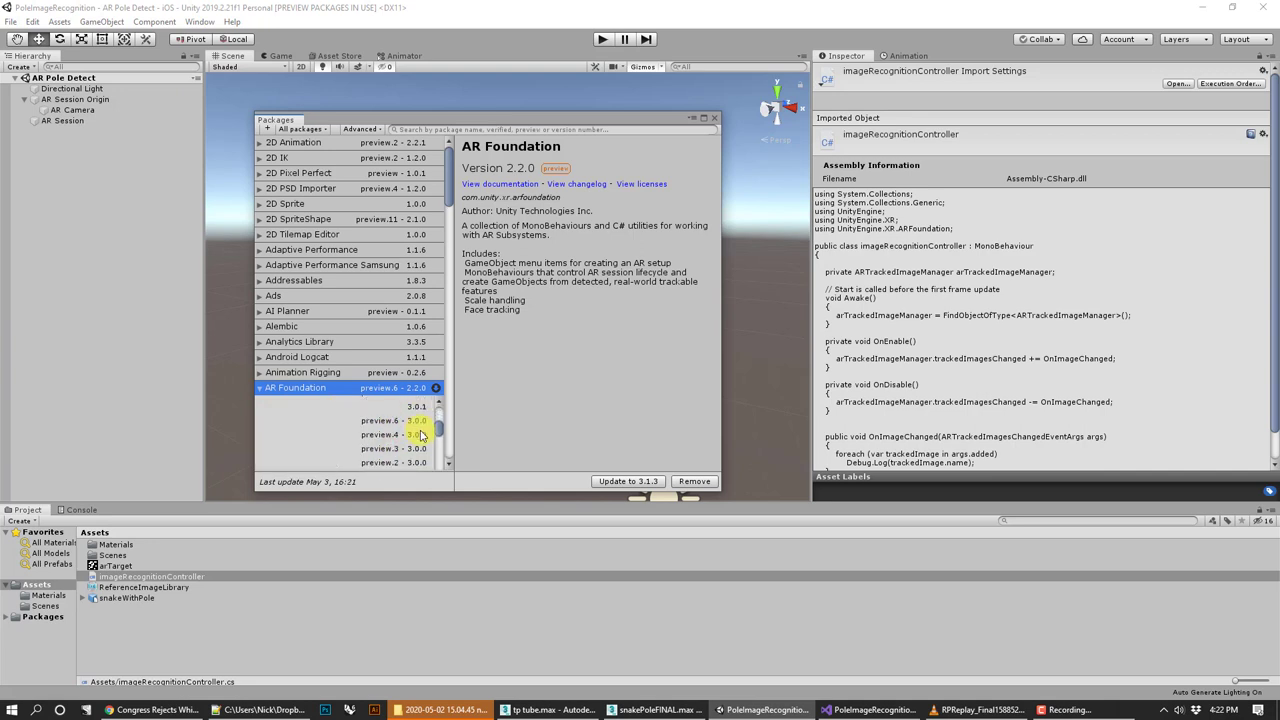
scroll(421, 436, "down", 3)
scroll(410, 441, "up", 1)
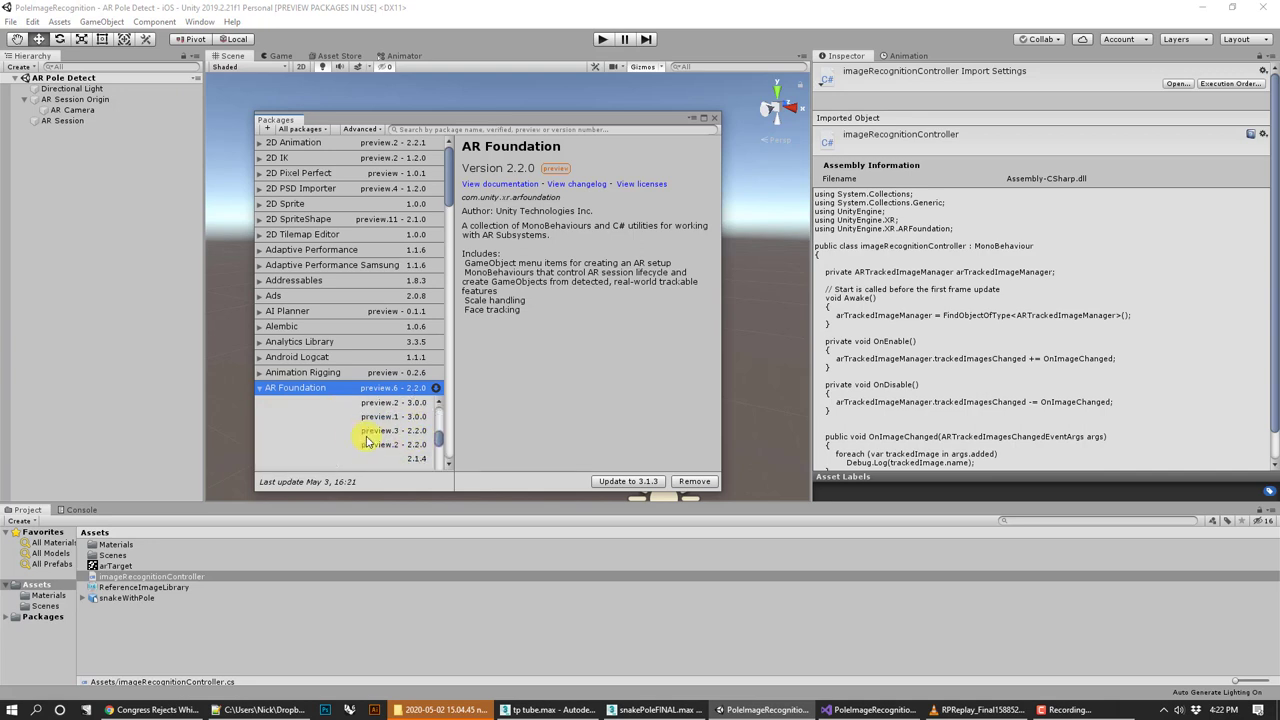
left_click(380, 445)
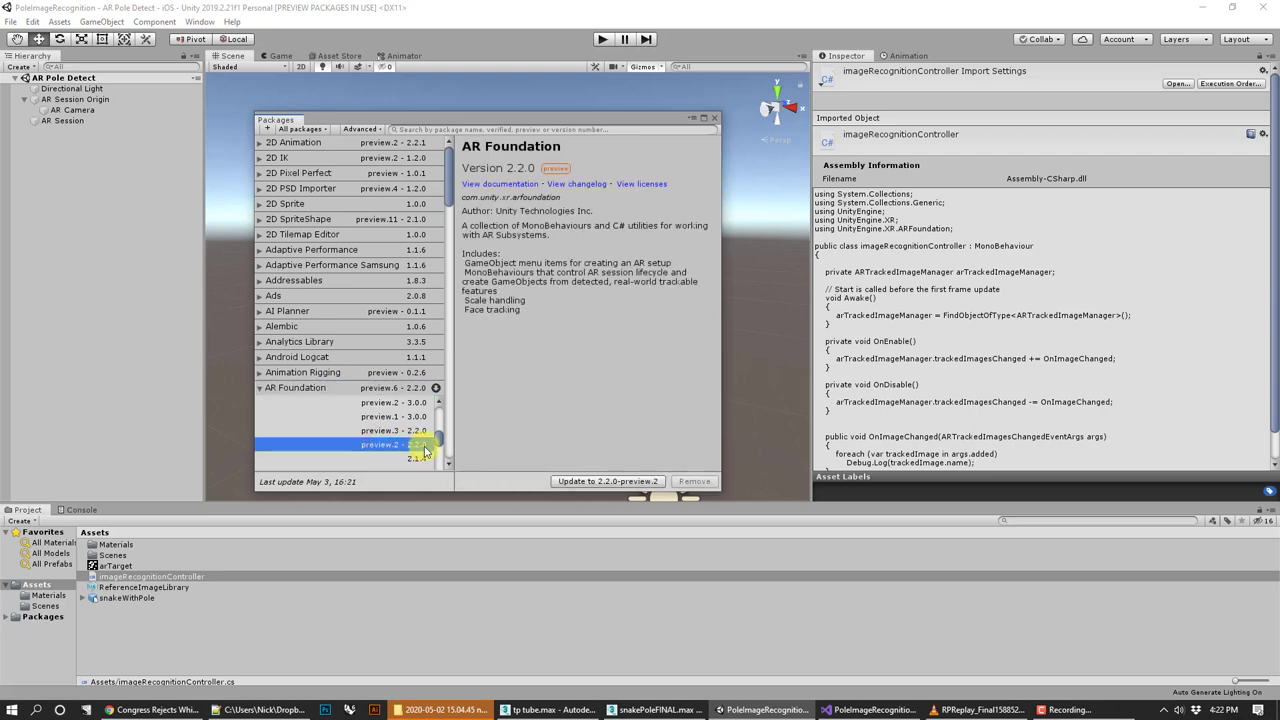
left_click(410, 432)
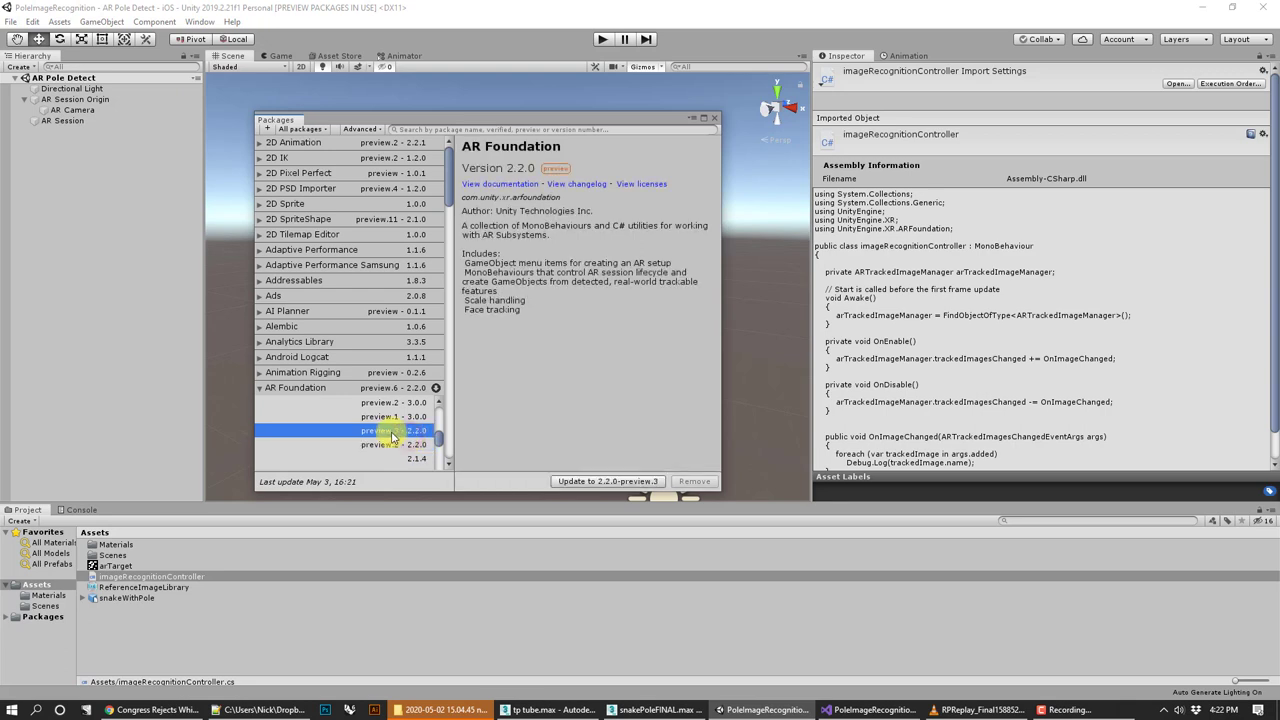
left_click(410, 416)
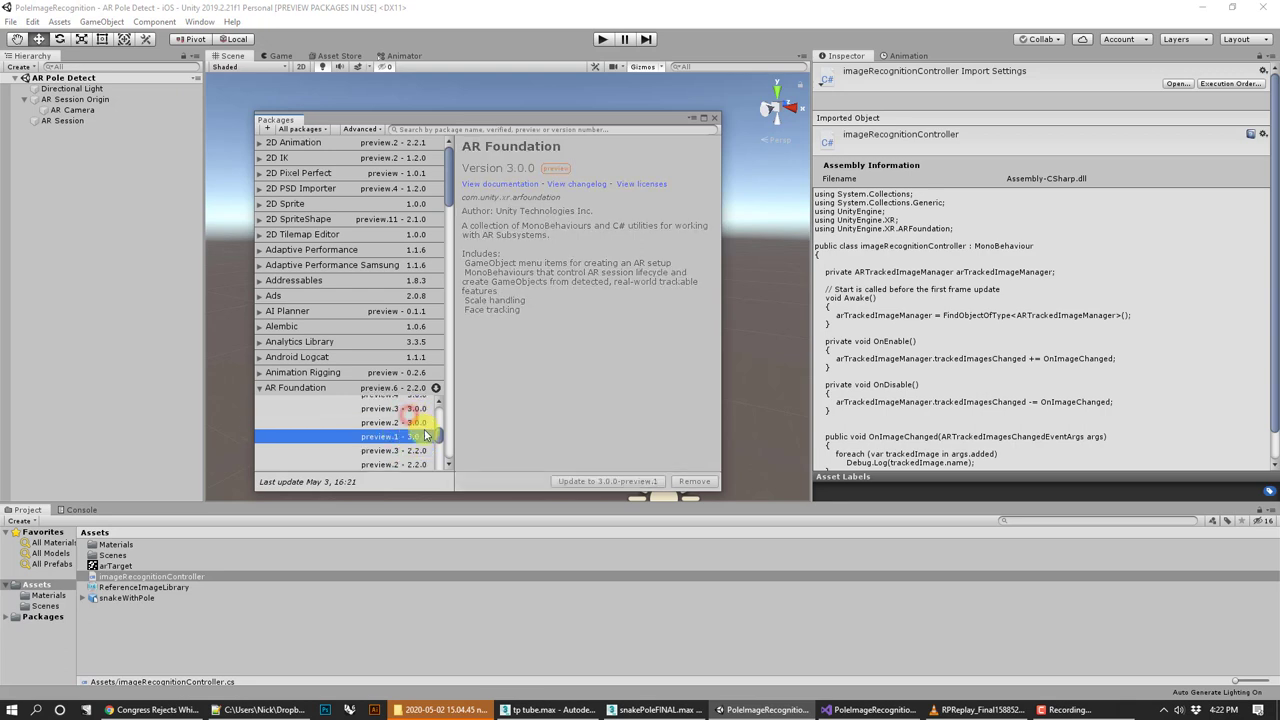
scroll(407, 406, "up", 2)
scroll(407, 410, "down", 3)
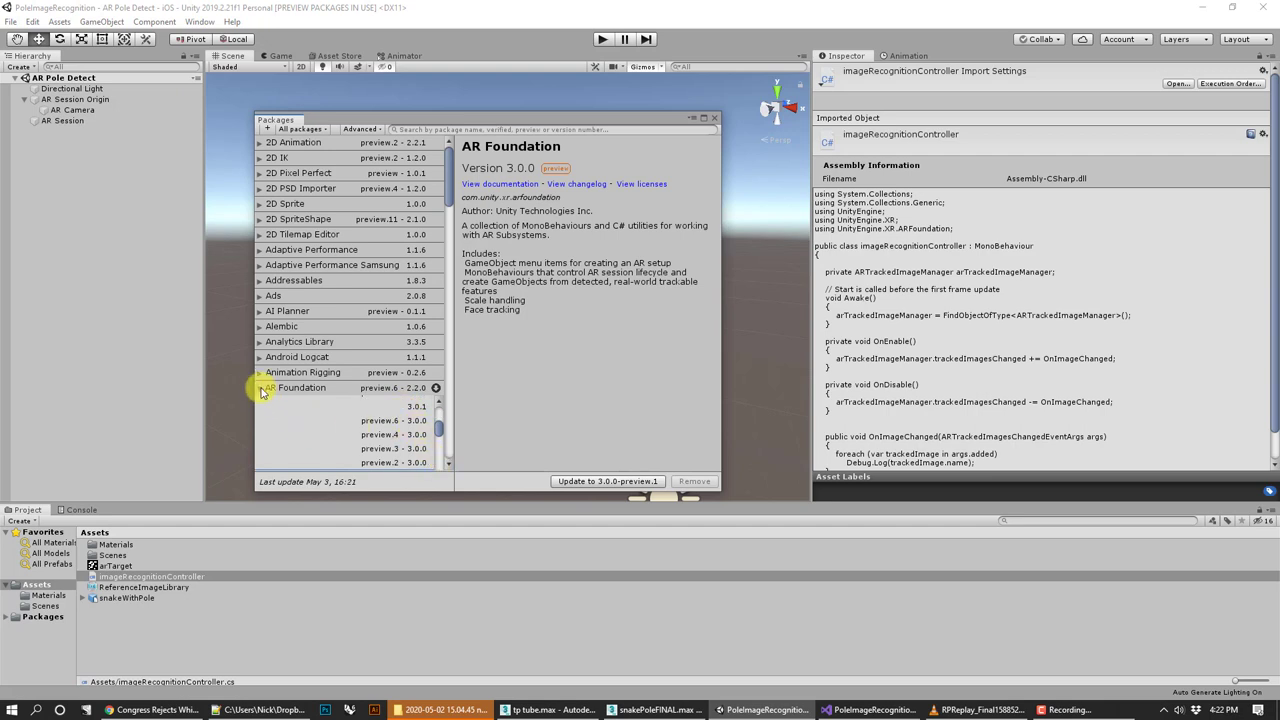
Compare AR Foundation's version list again, then show AR Subsystems' details with its versions collapsed
left_click(261, 390)
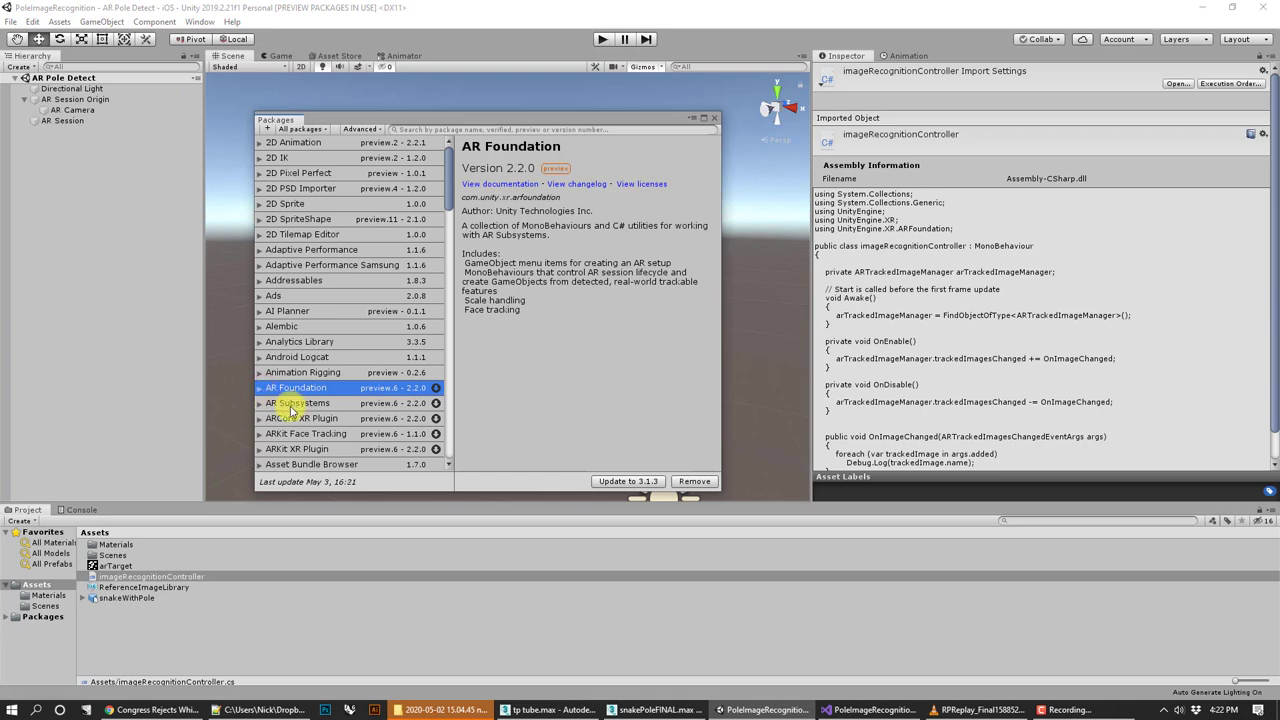
left_click(262, 403)
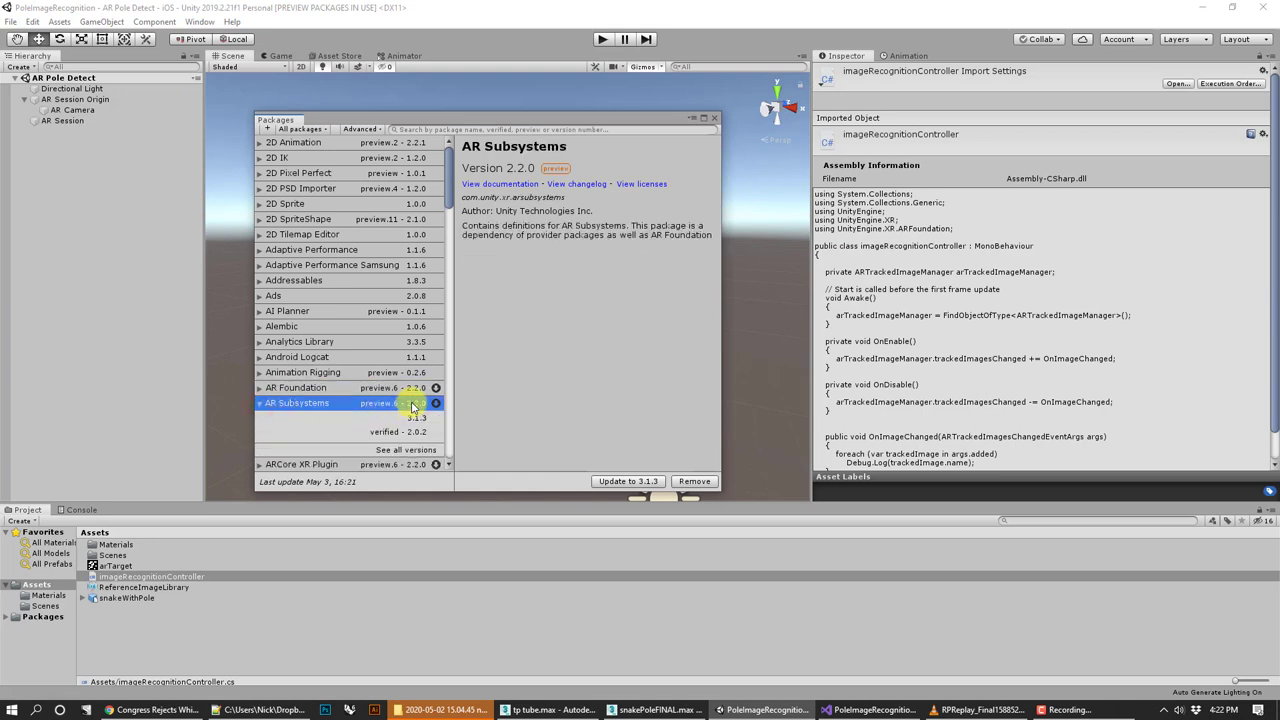
left_click(350, 388)
left_click(260, 388)
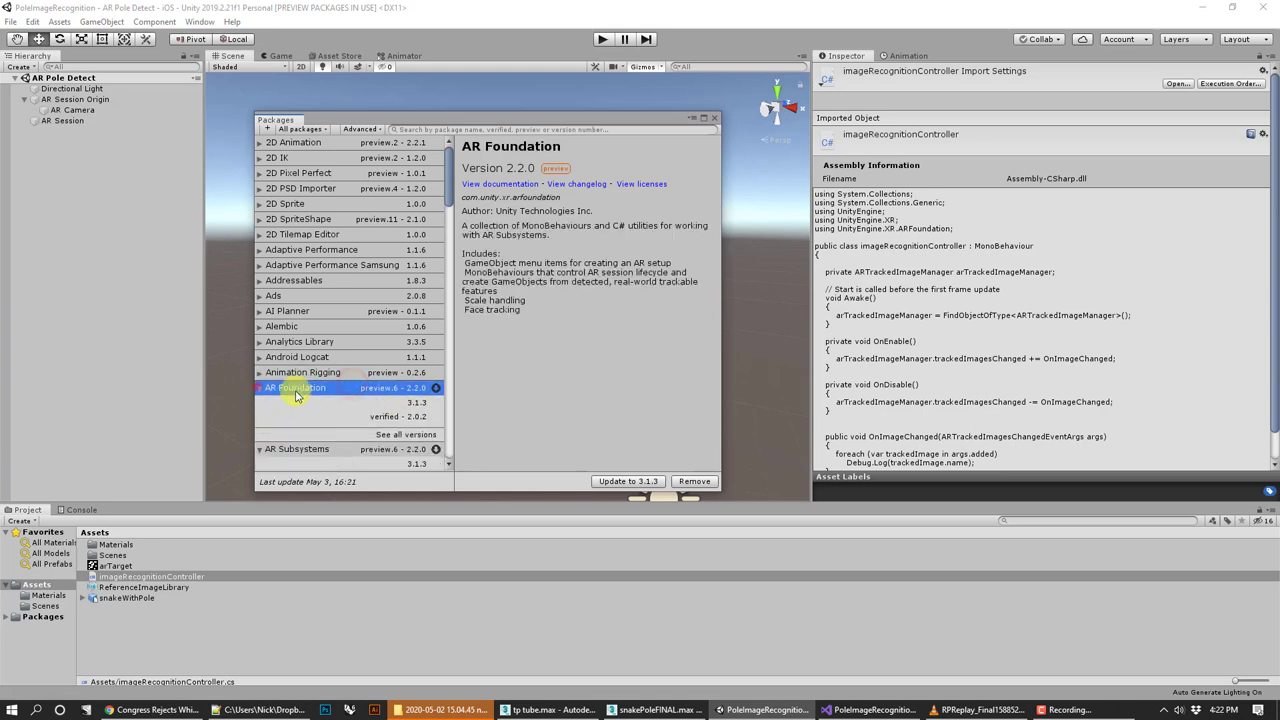
left_click(408, 435)
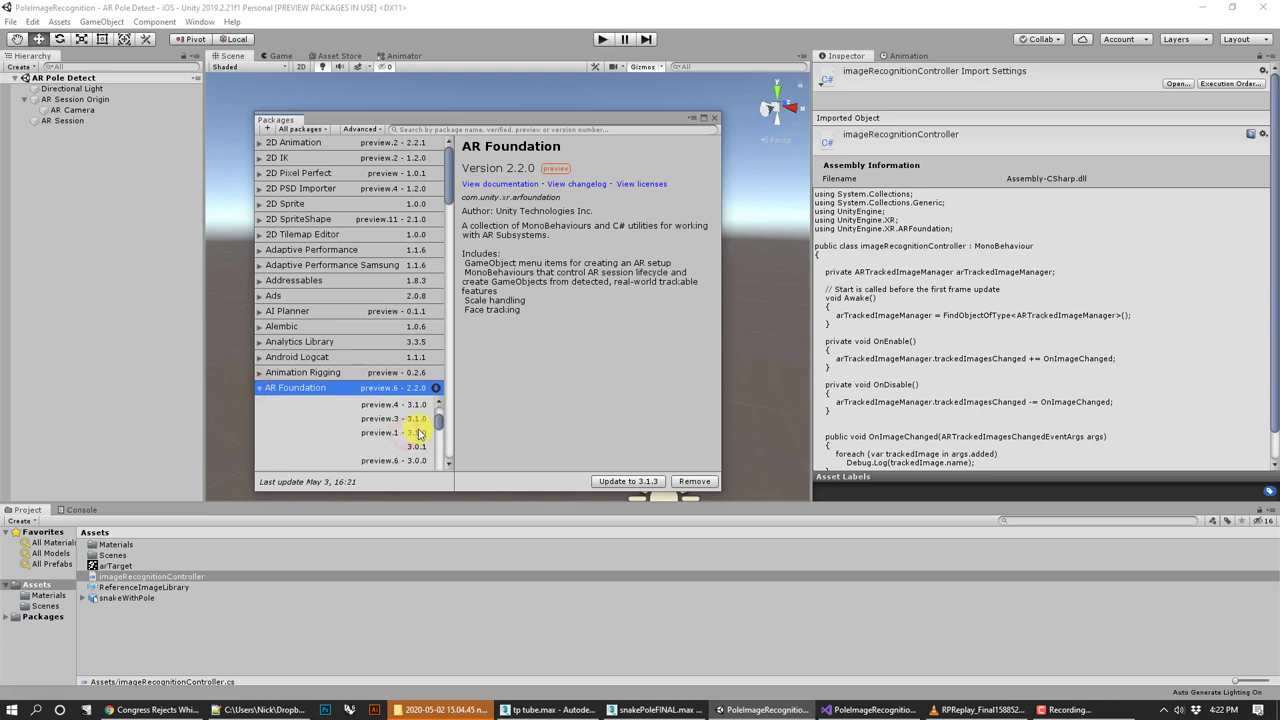
scroll(420, 436, "down", 3)
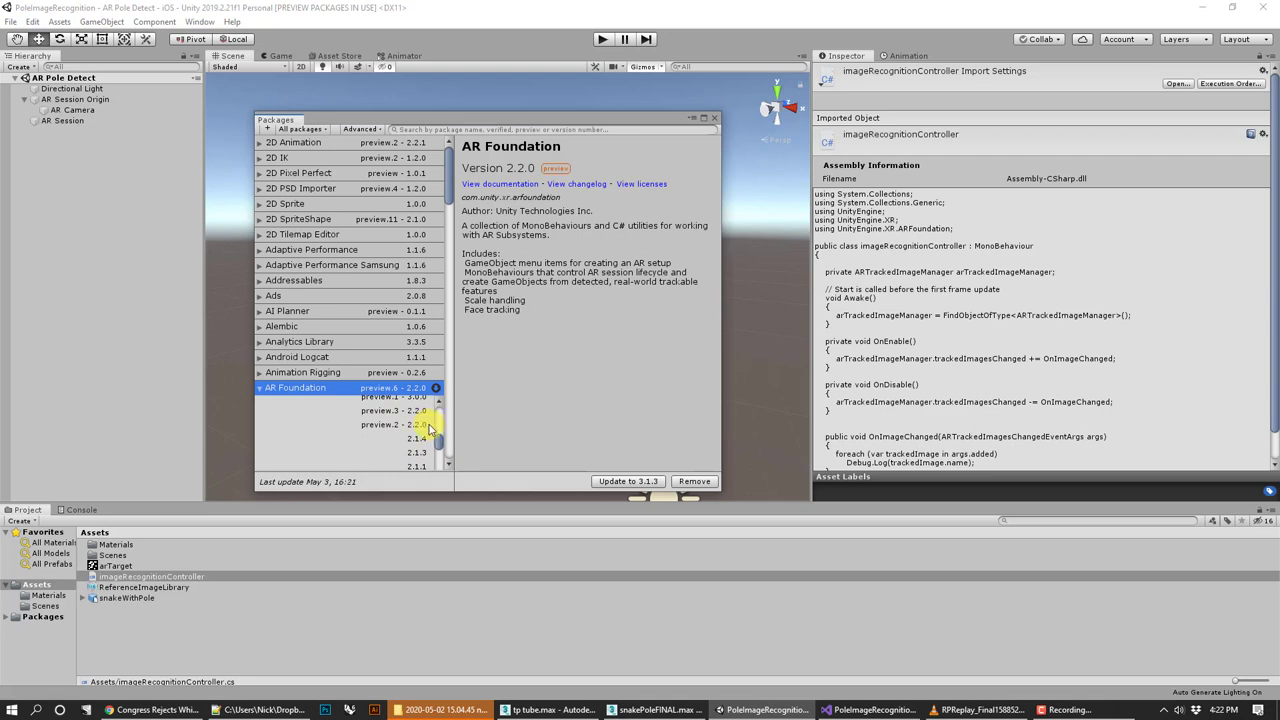
scroll(378, 425, "up", 1)
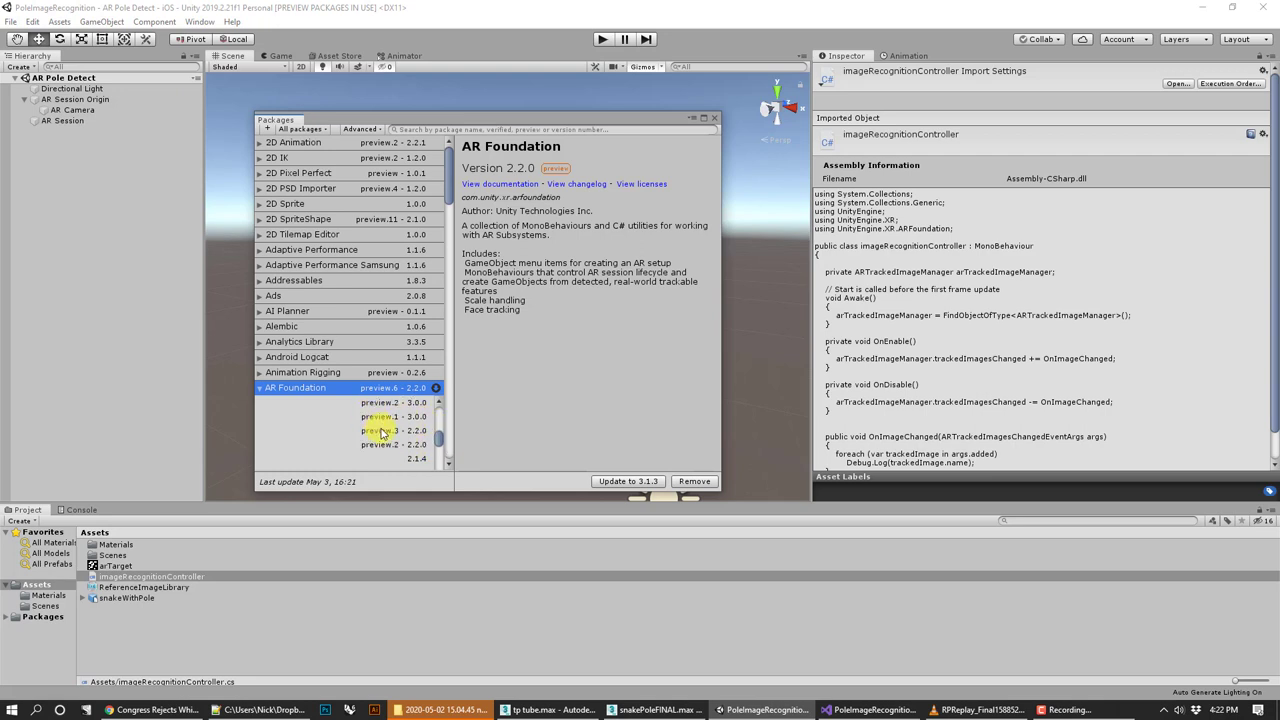
left_click(260, 387)
left_click(365, 403)
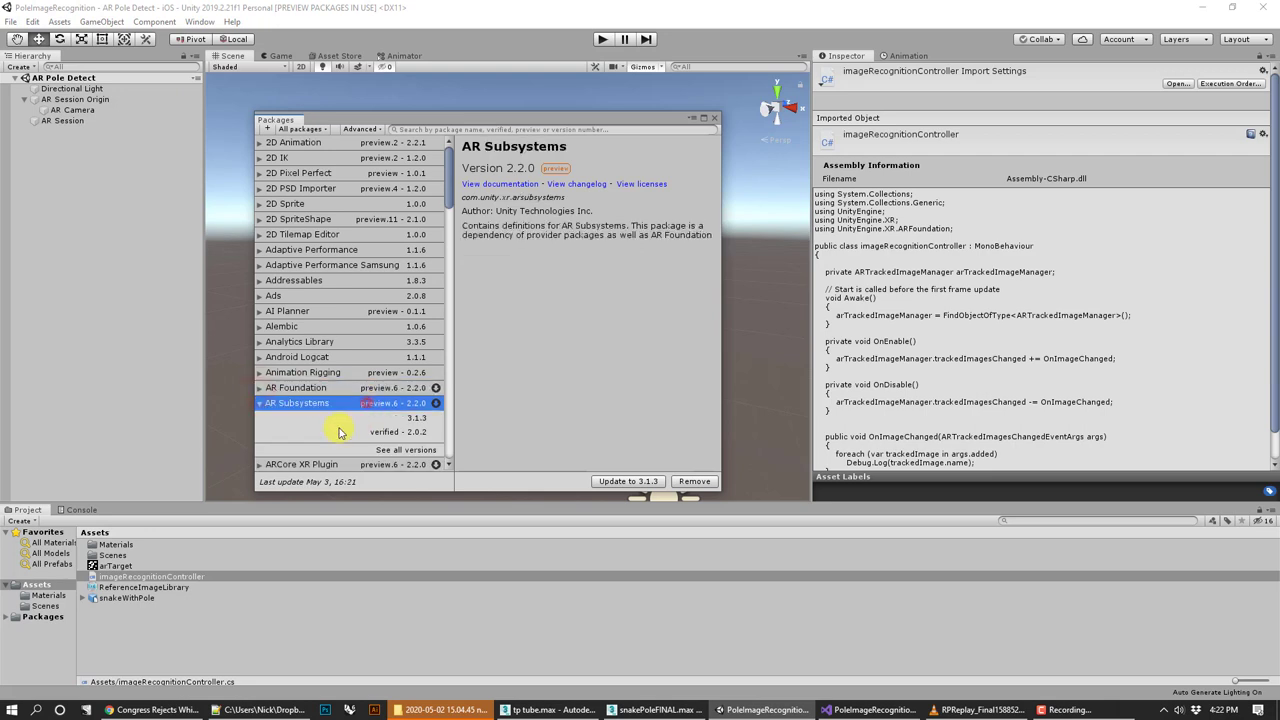
left_click(260, 403)
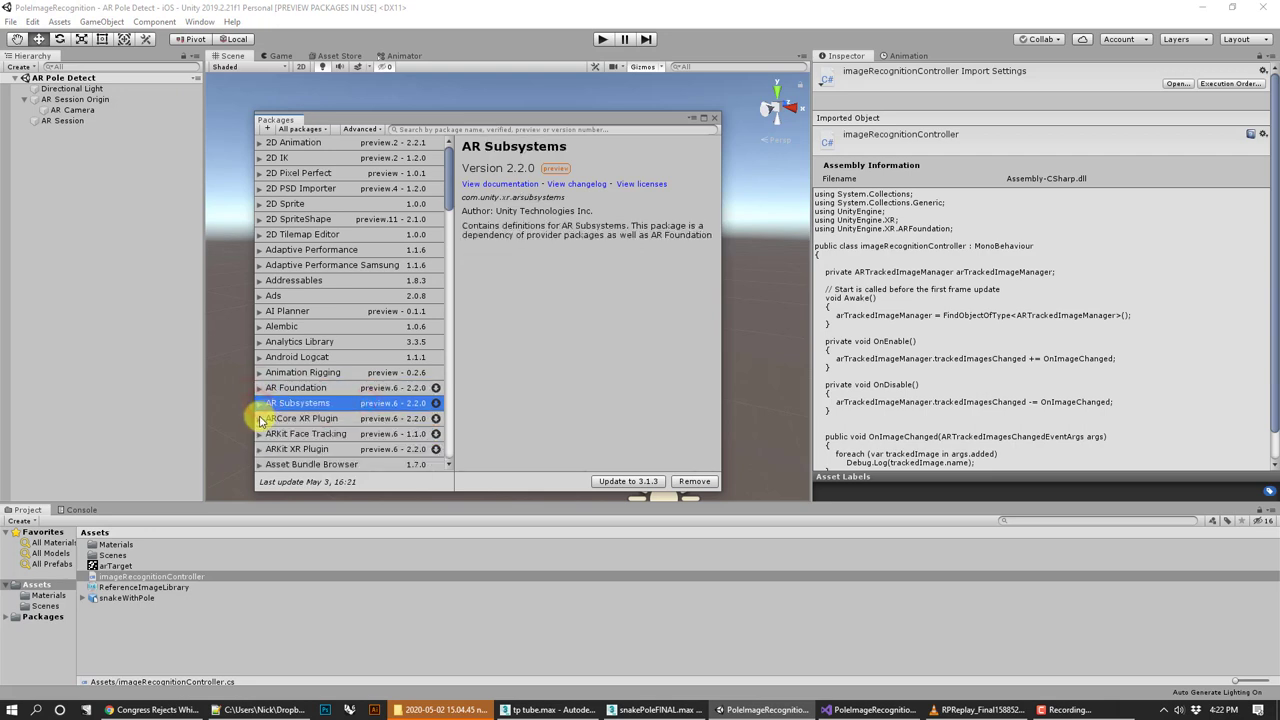
Check the ARKit XR Plugin version, then close the Packages window
left_click(312, 450)
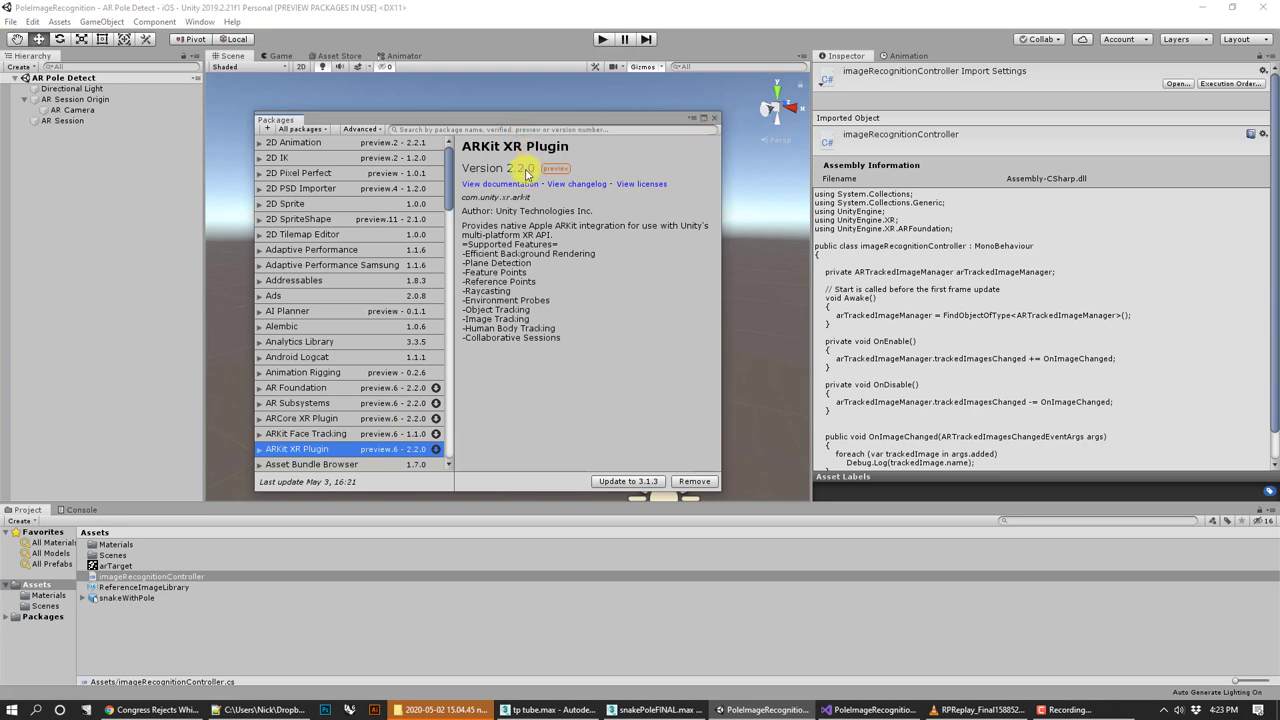
left_click(713, 119)
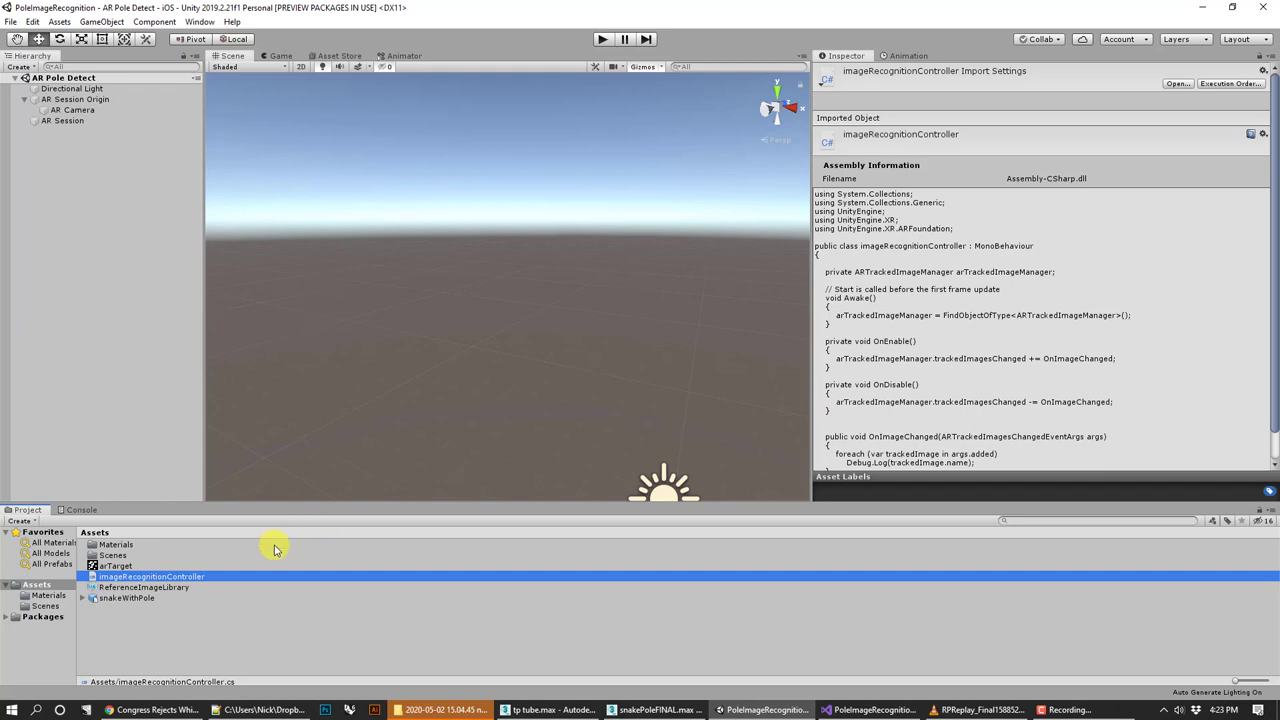
Inspect the arTarget image and ReferenceImageLibrary, then bring up and dismiss the Project context menu
left_click(112, 567)
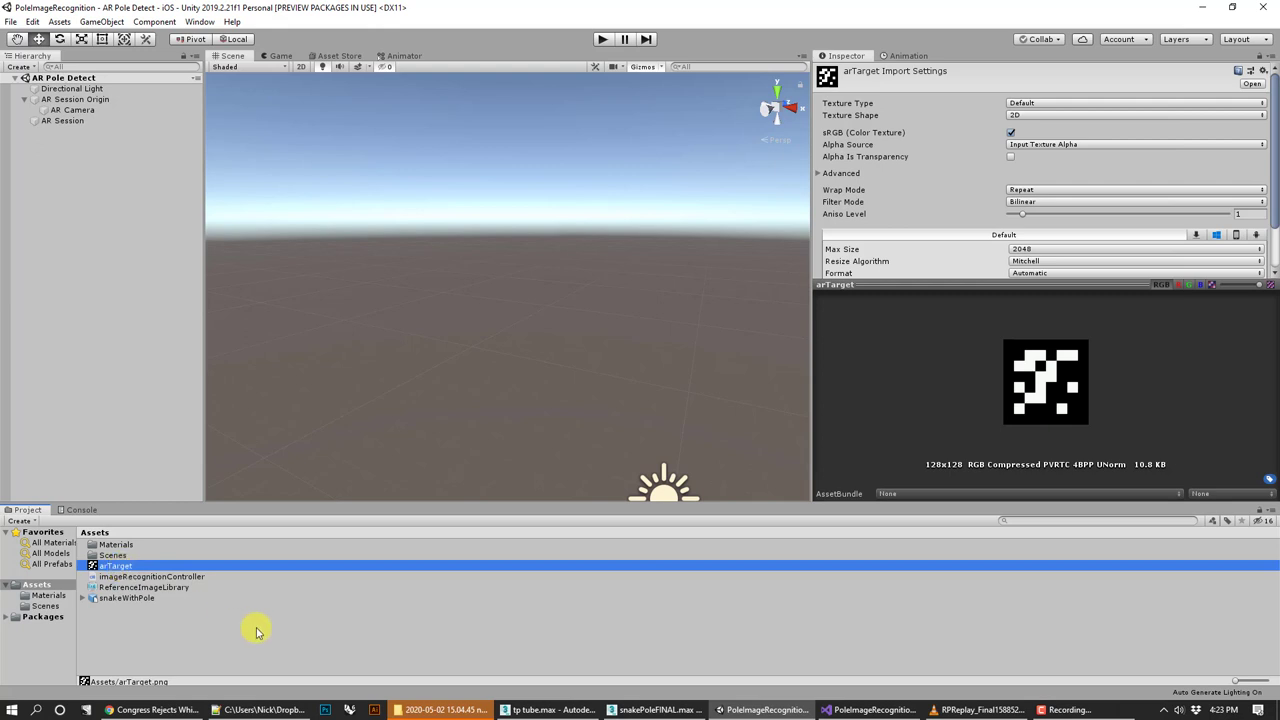
left_click(124, 589)
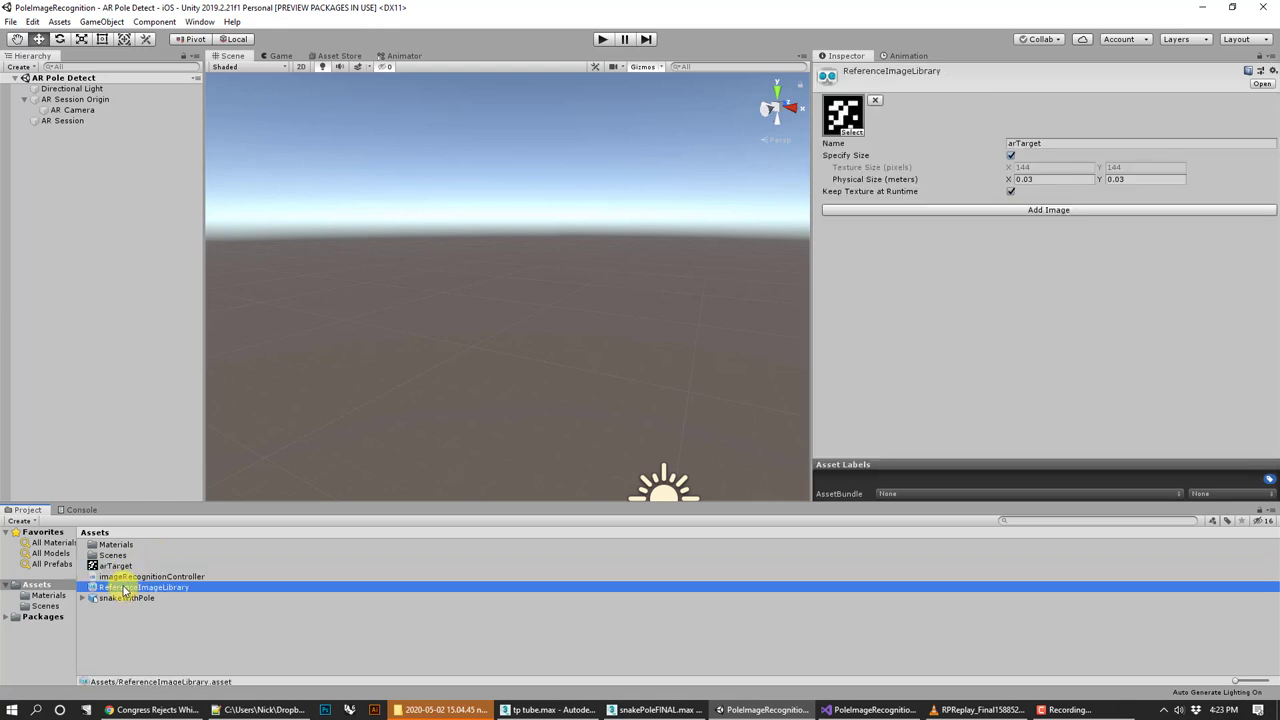
left_click(148, 644)
right_click(148, 644)
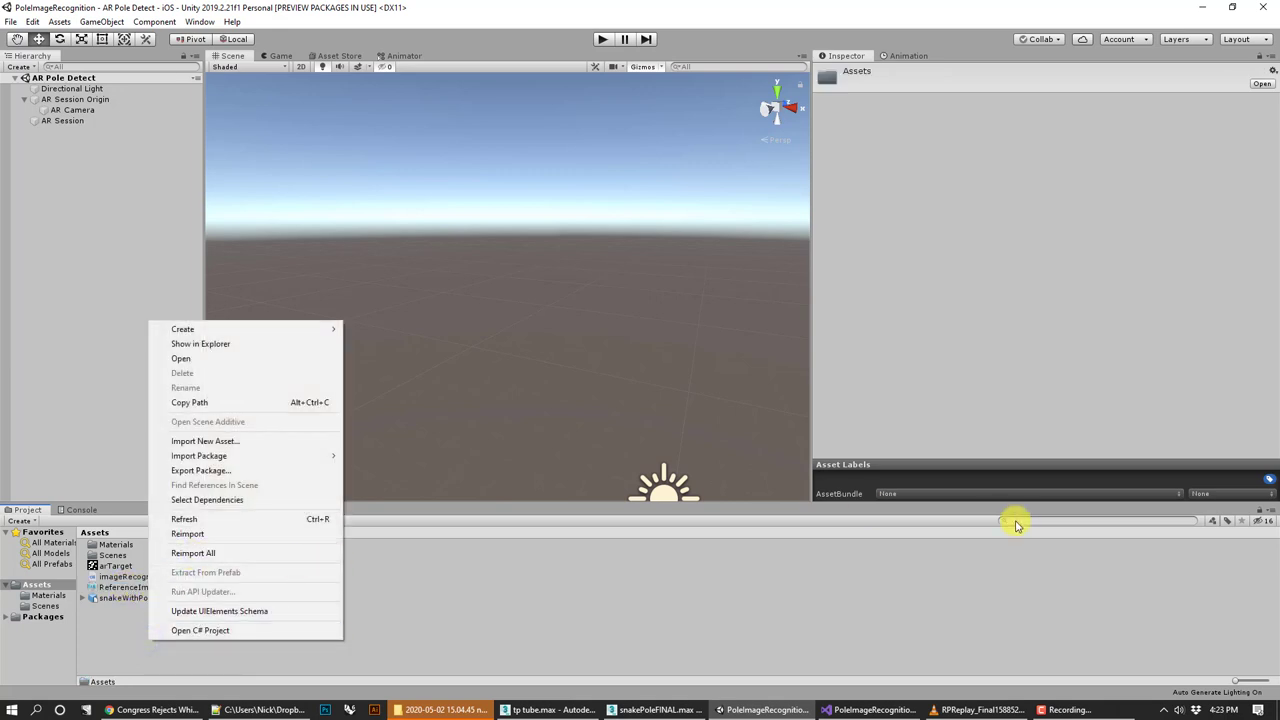
key("Escape")
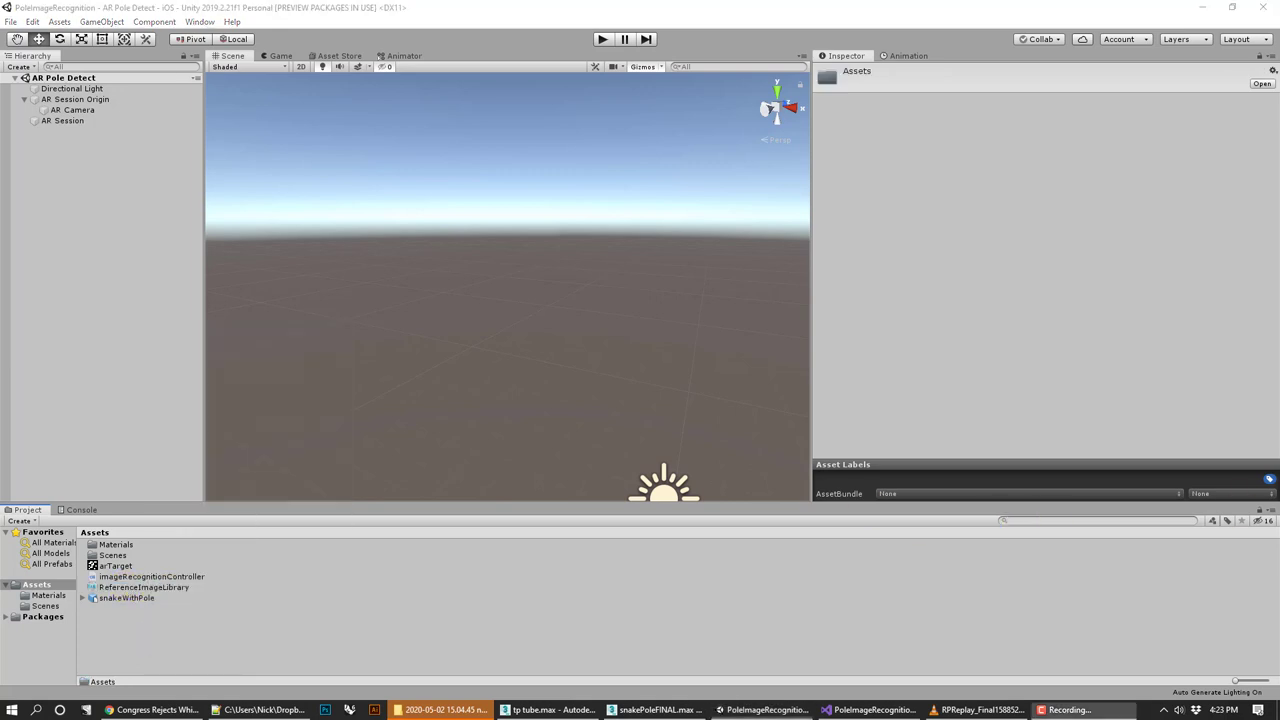
Browse the Create > XR asset types, then reopen the ReferenceImageLibrary asset
right_click(193, 631)
left_click(258, 320)
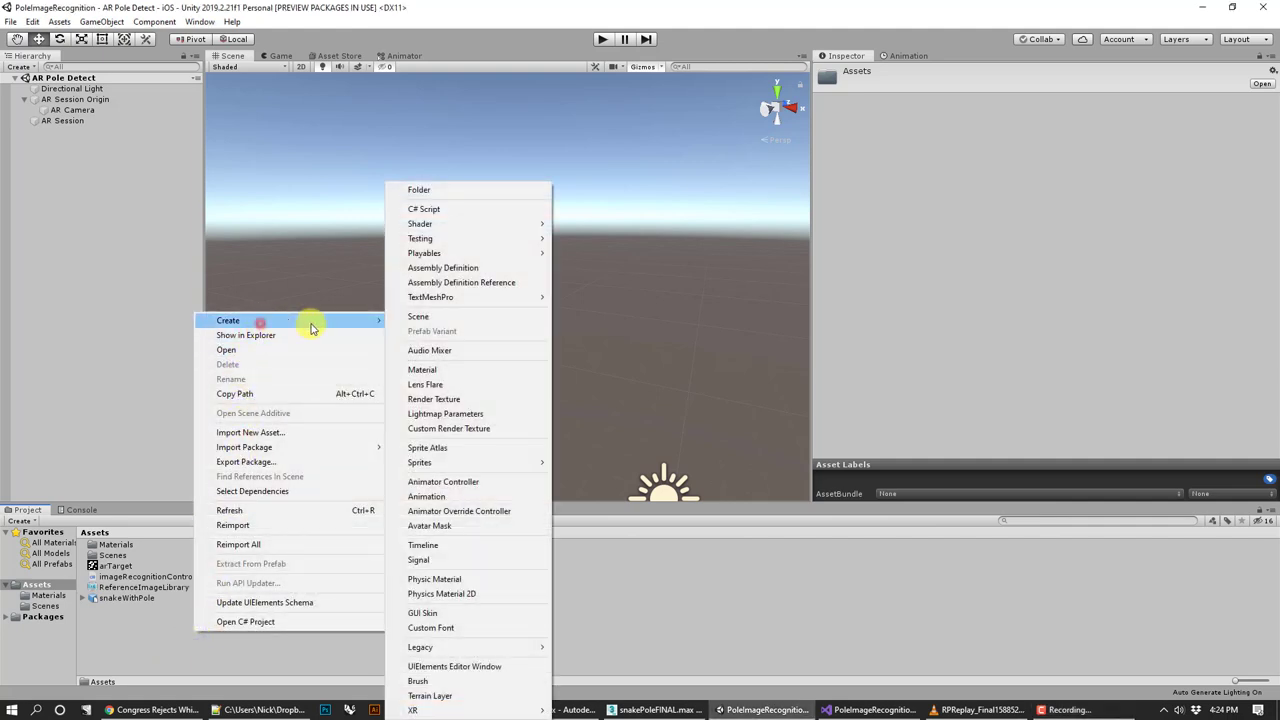
mouse_move(450, 710)
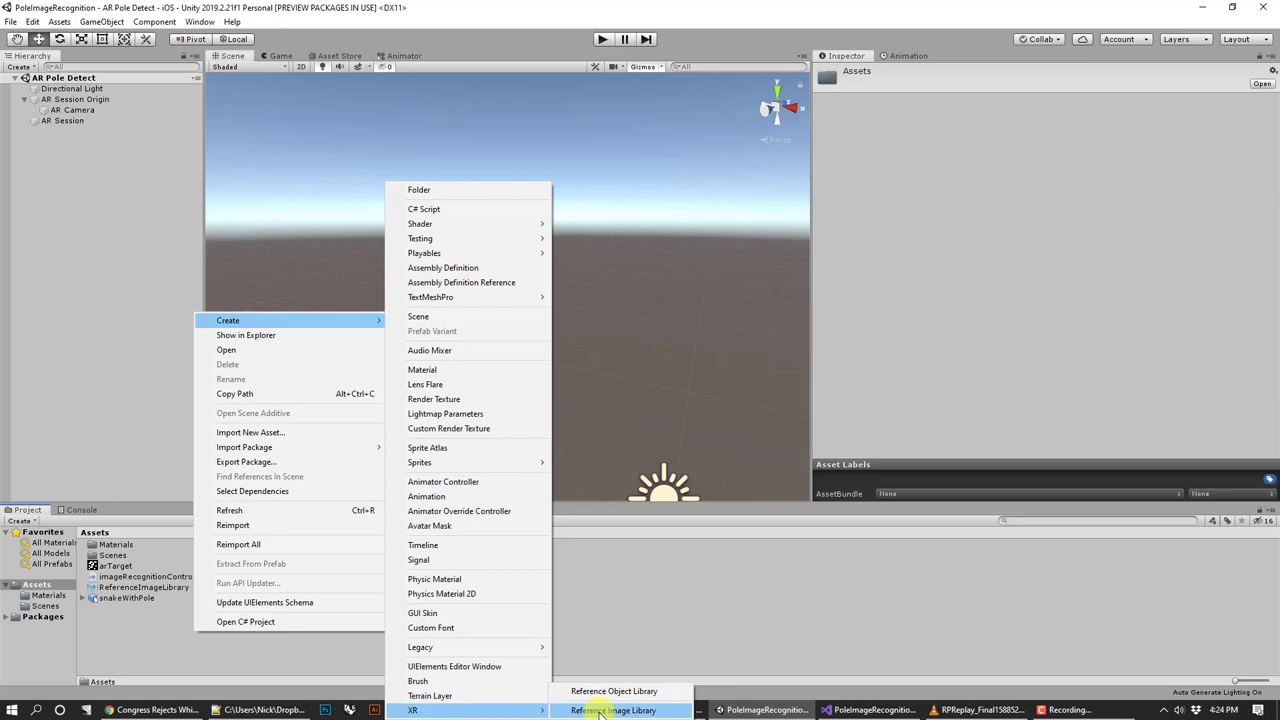
left_click(611, 609)
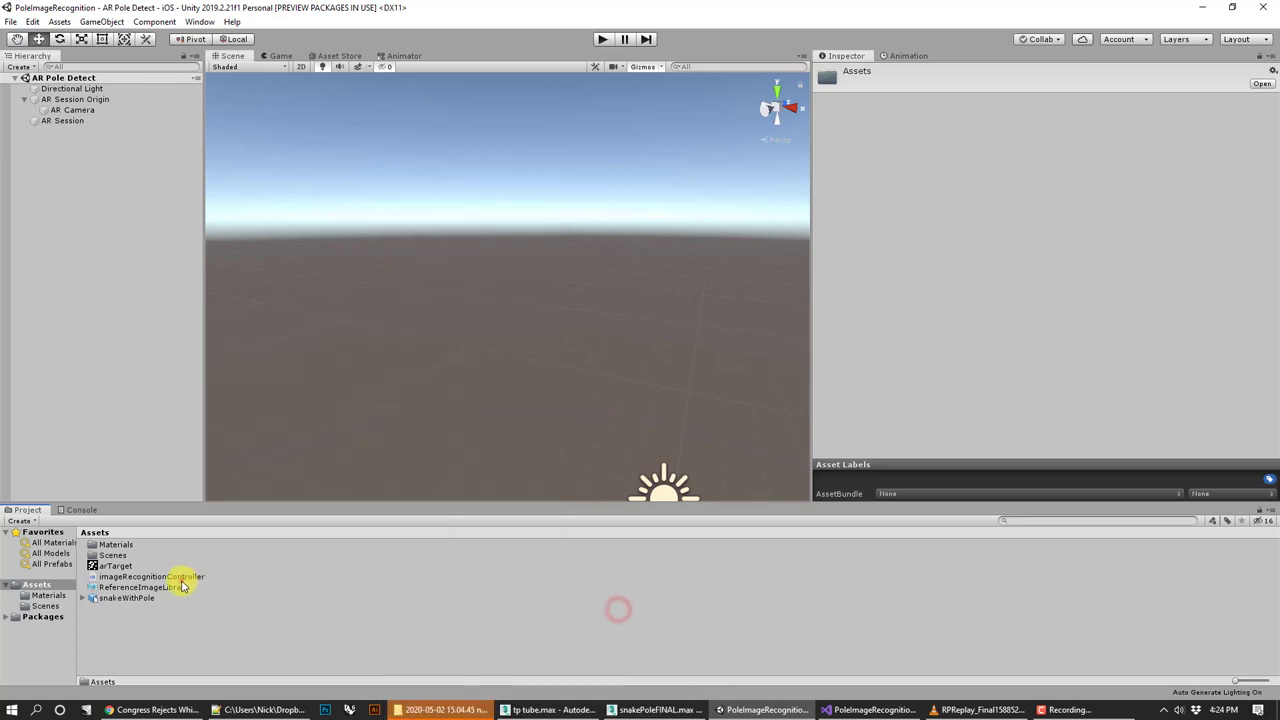
left_click(178, 580)
left_click(178, 588)
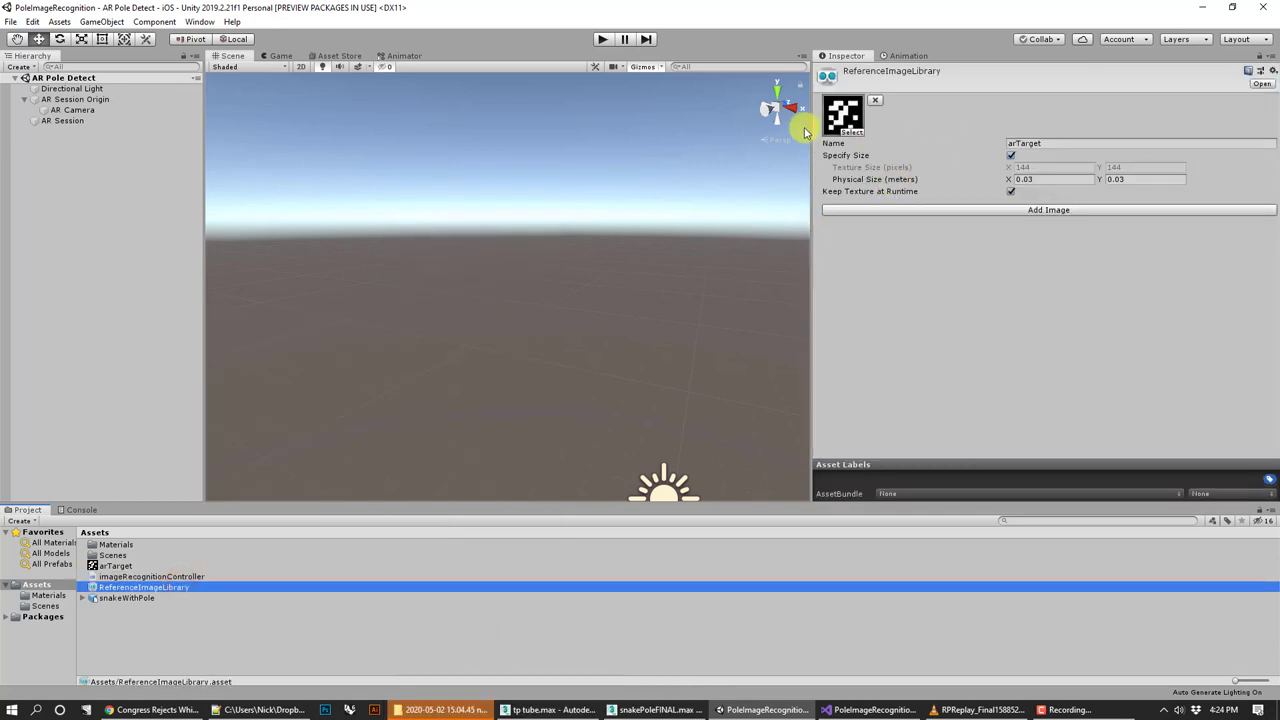
Put arTarget into the library entry with a 0.06 × 0.06 m physical size, then select snakeWithPole
mouse_move(110, 566)
left_mouse_down()
mouse_move(760, 189)
mouse_move(850, 119)
left_mouse_up()
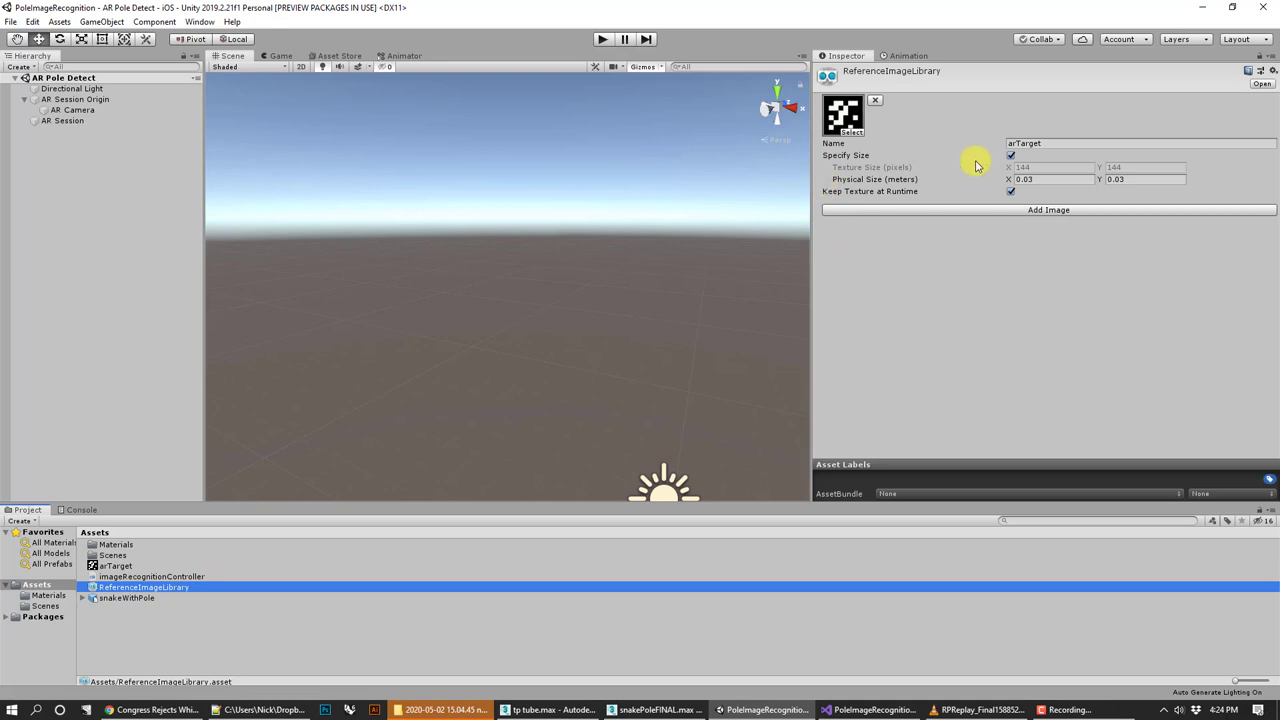
left_click(1025, 143)
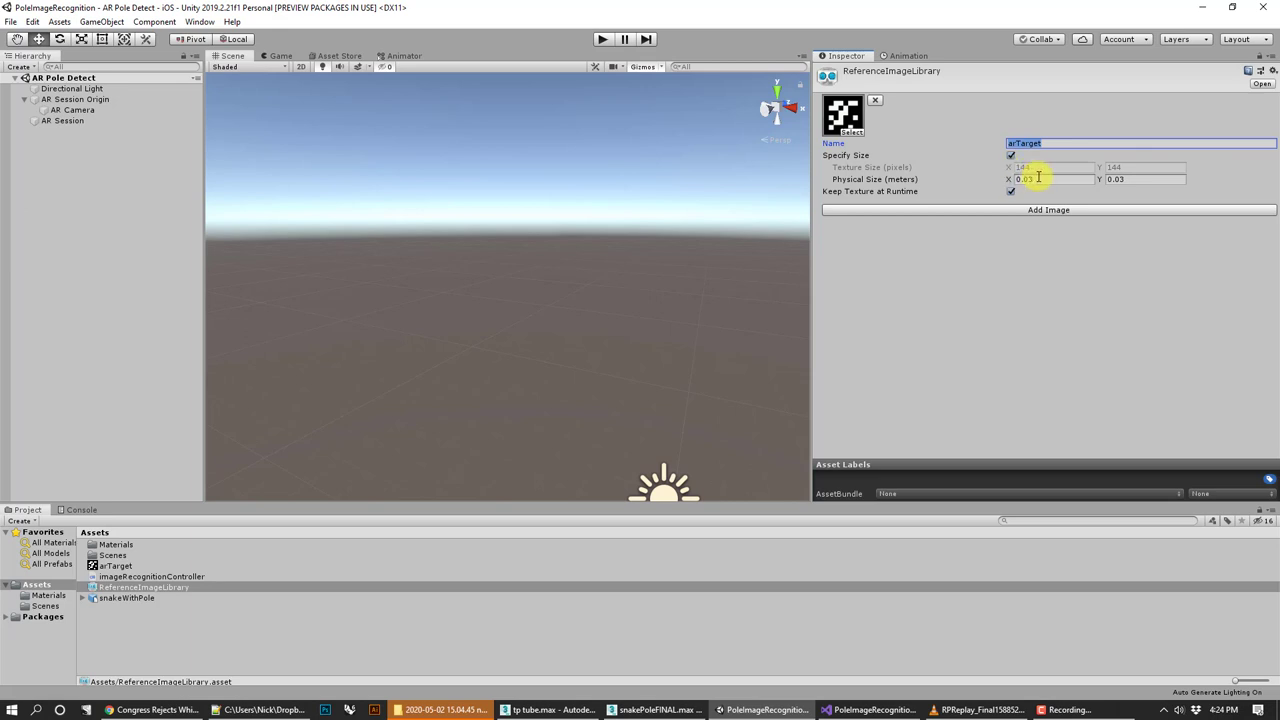
left_click(1024, 179)
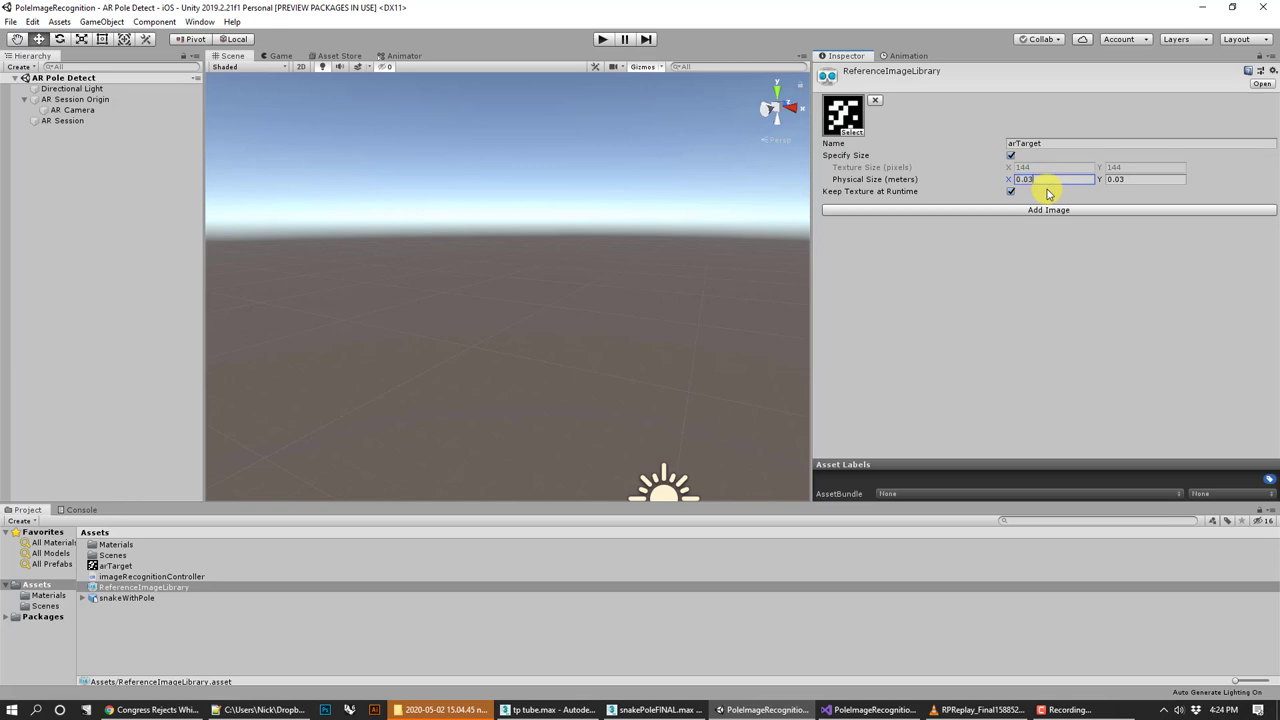
type("0.06")
left_click(1130, 179)
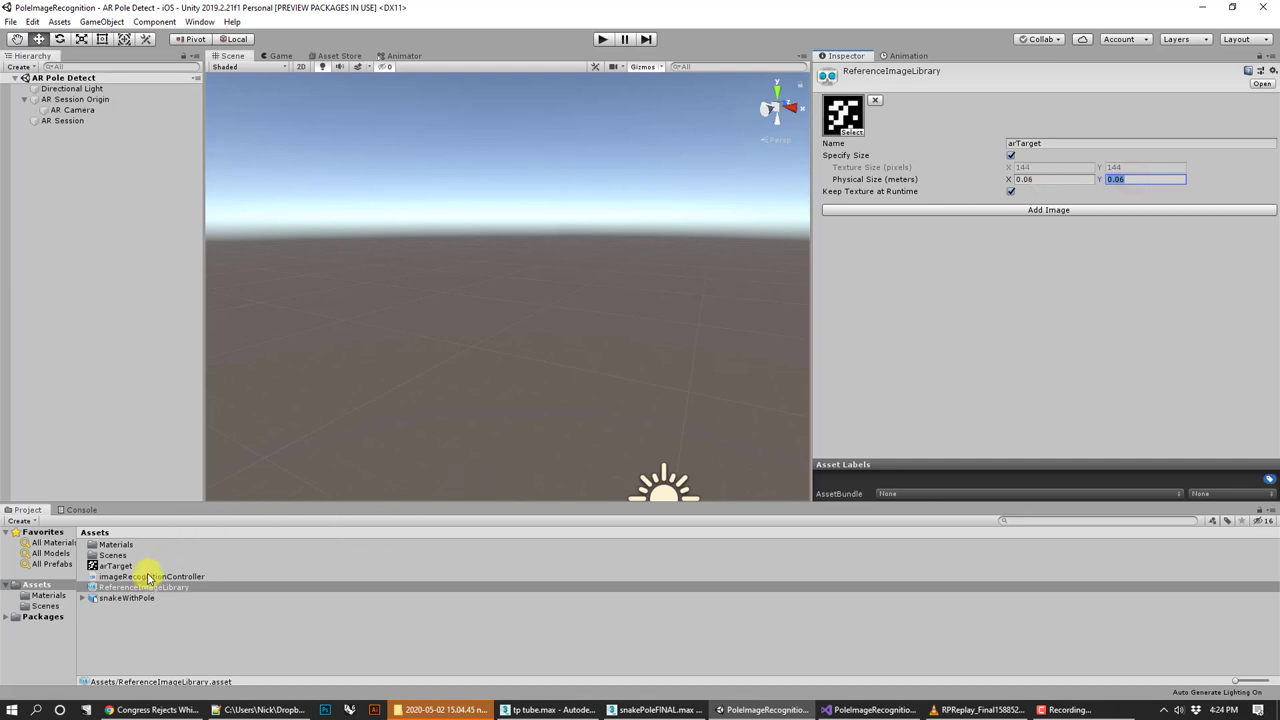
left_click(125, 599)
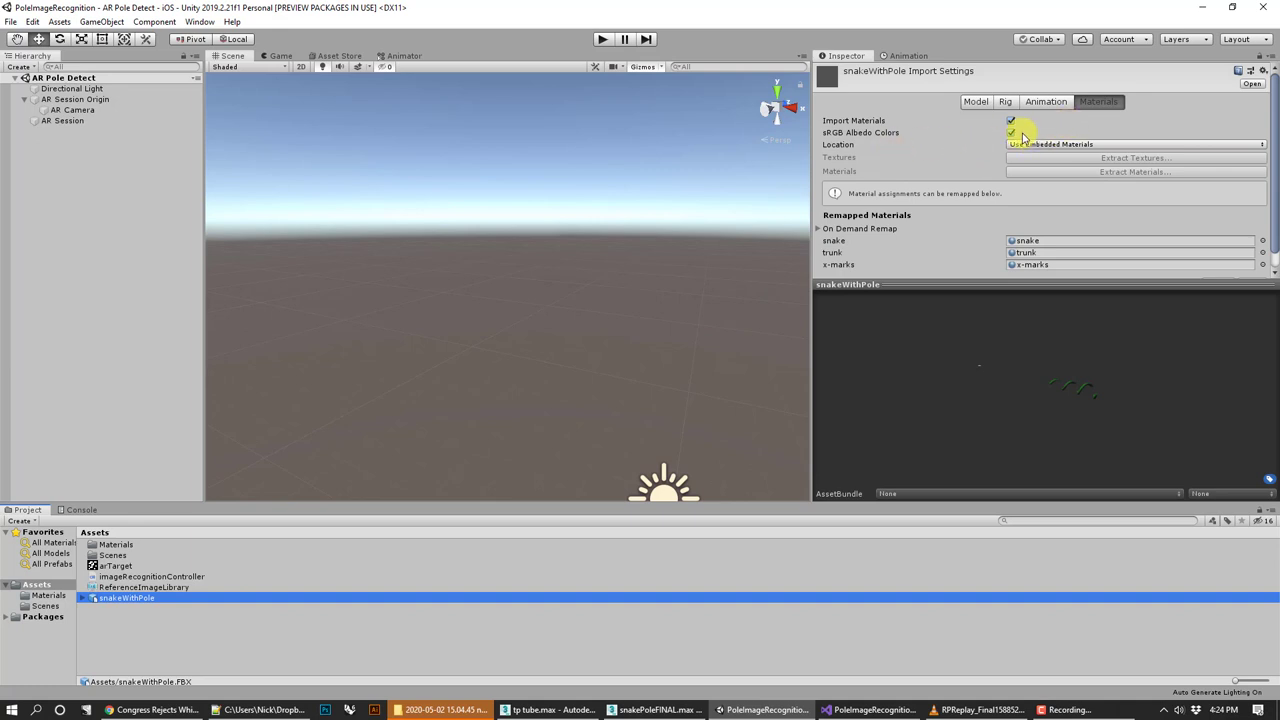
Find trunk.mat in the Materials folder and set its shader to VR/SpatialMapping/Occlusion
left_click(1097, 101)
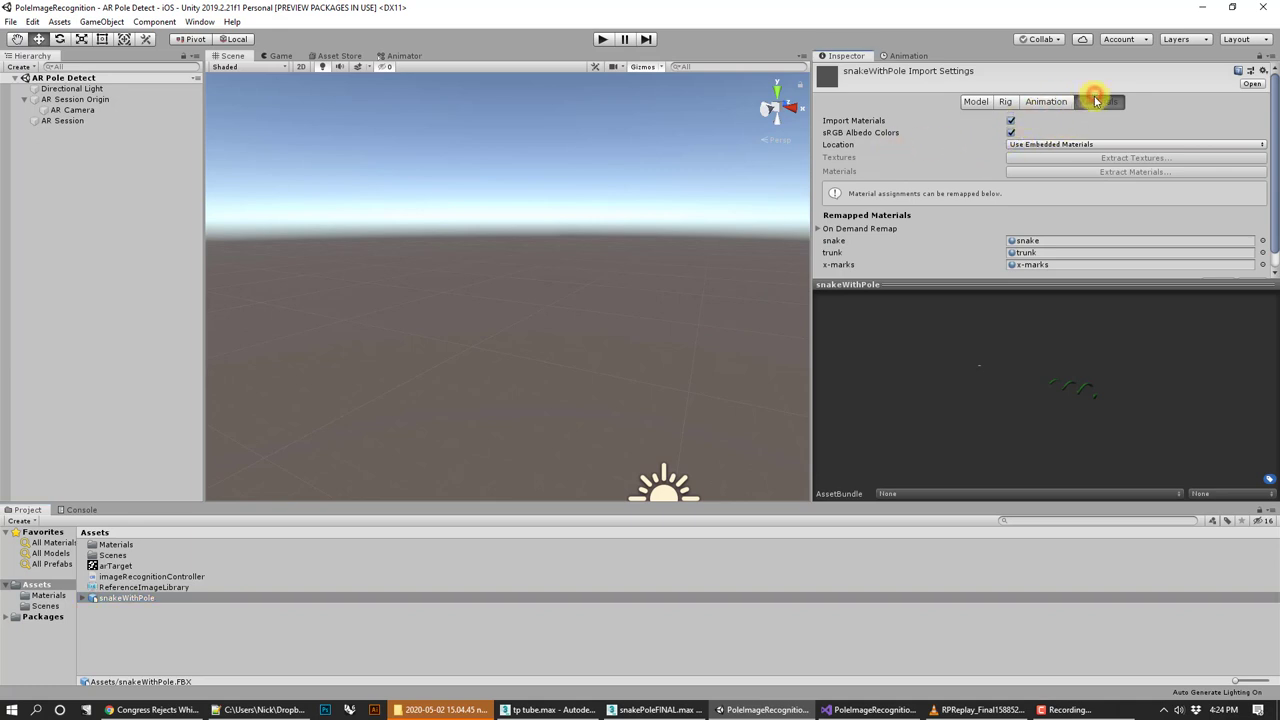
left_click(91, 598)
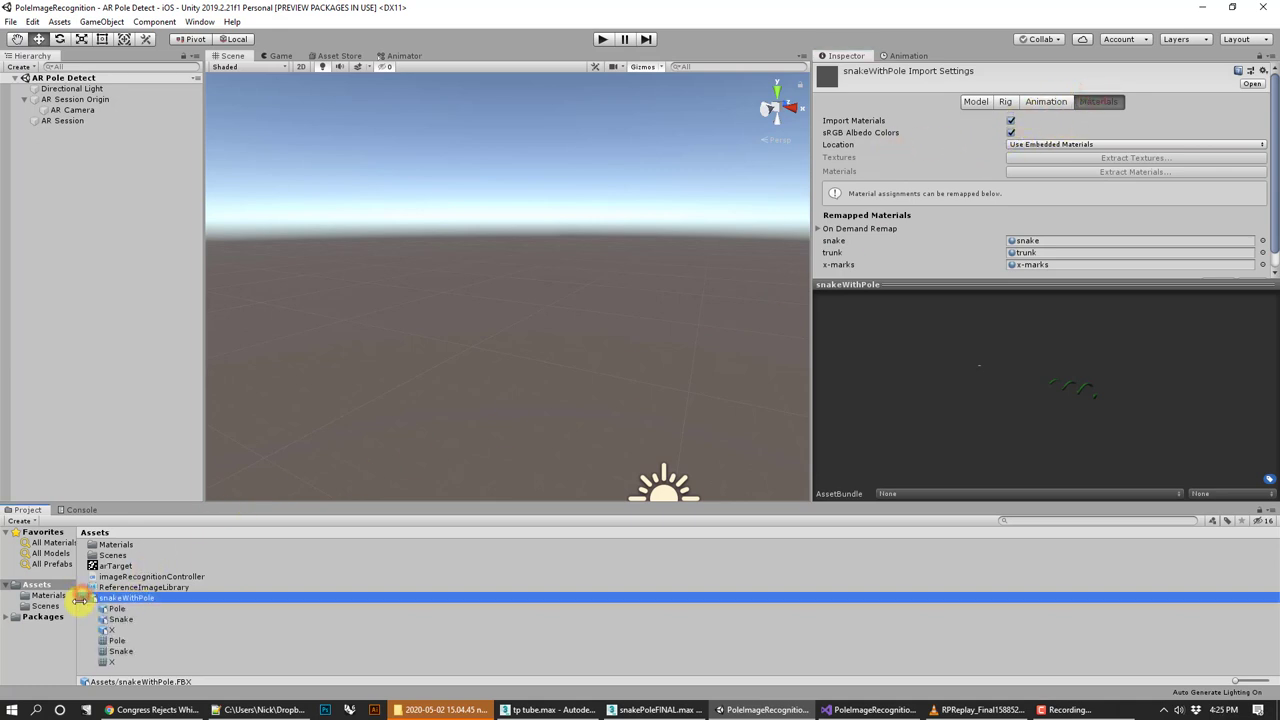
left_click(89, 599)
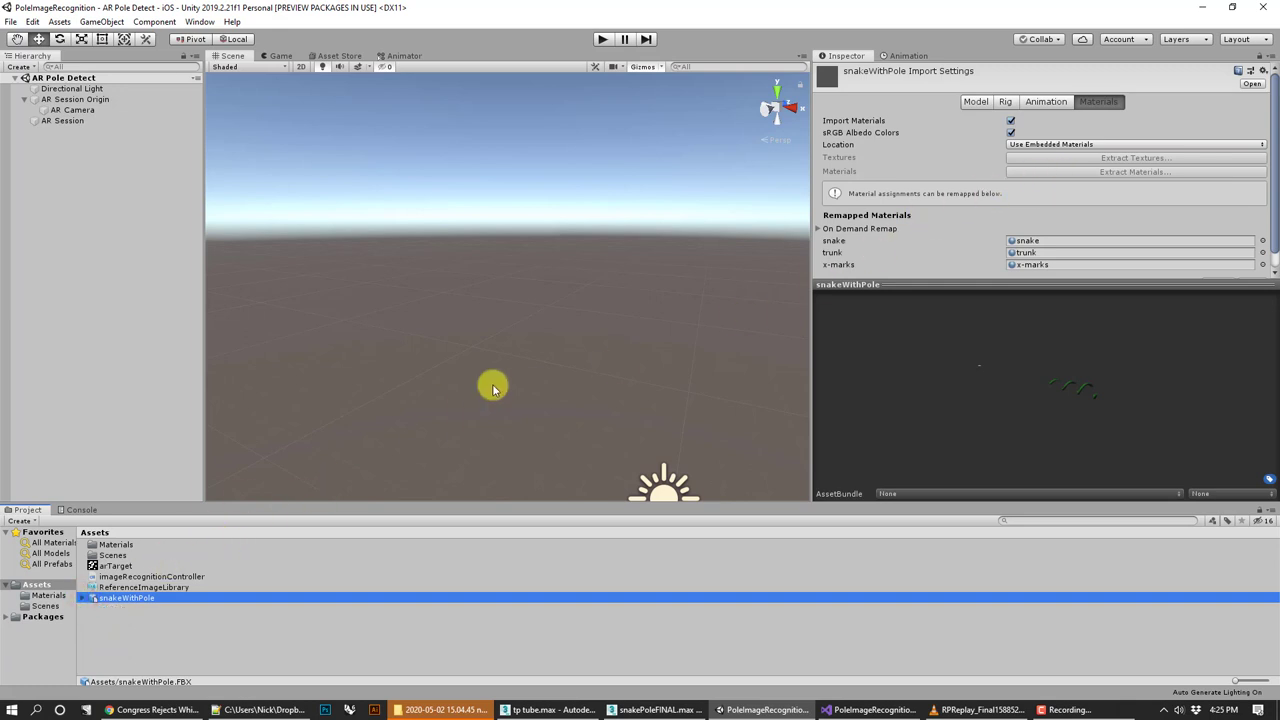
double_click(116, 545)
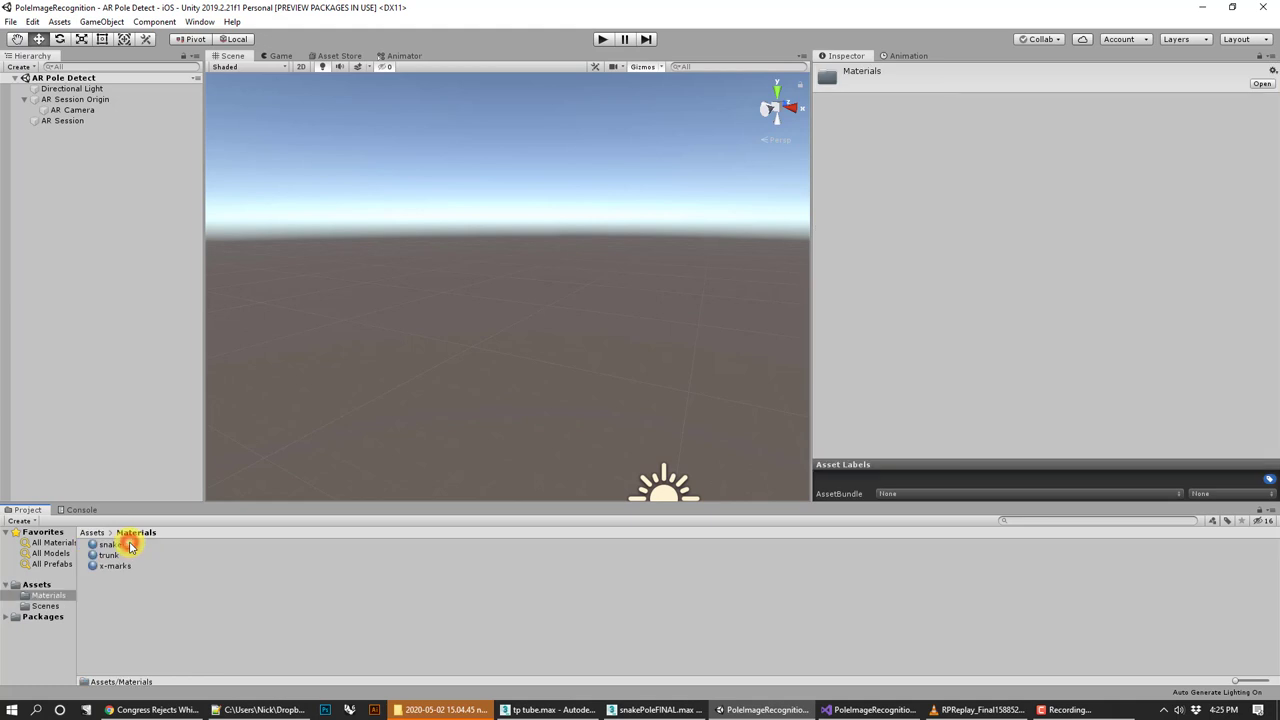
left_click(106, 555)
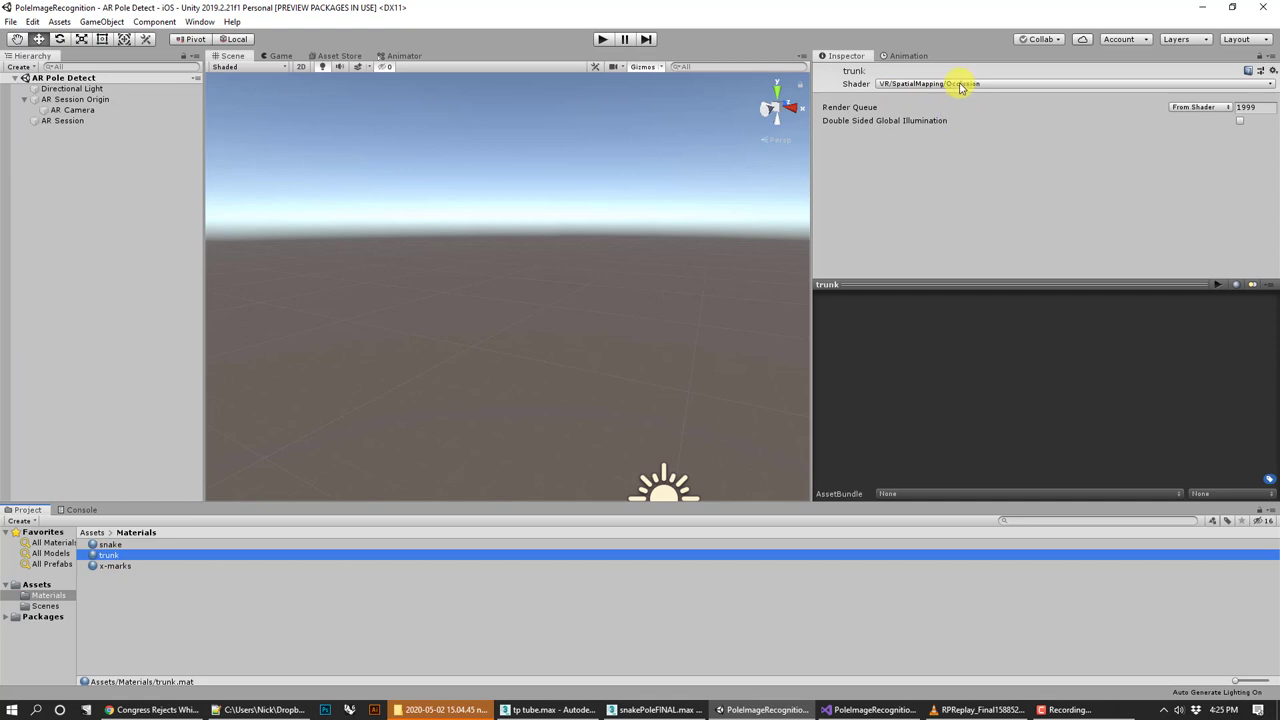
left_click(960, 84)
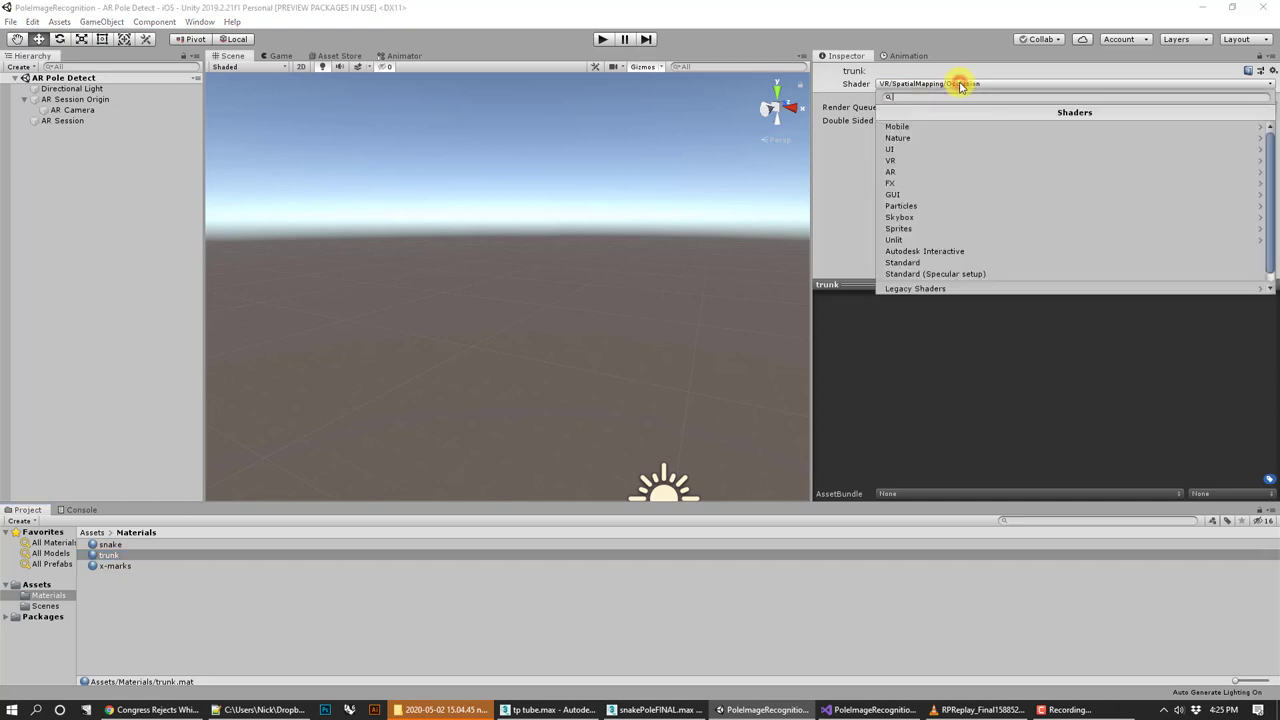
left_click(904, 261)
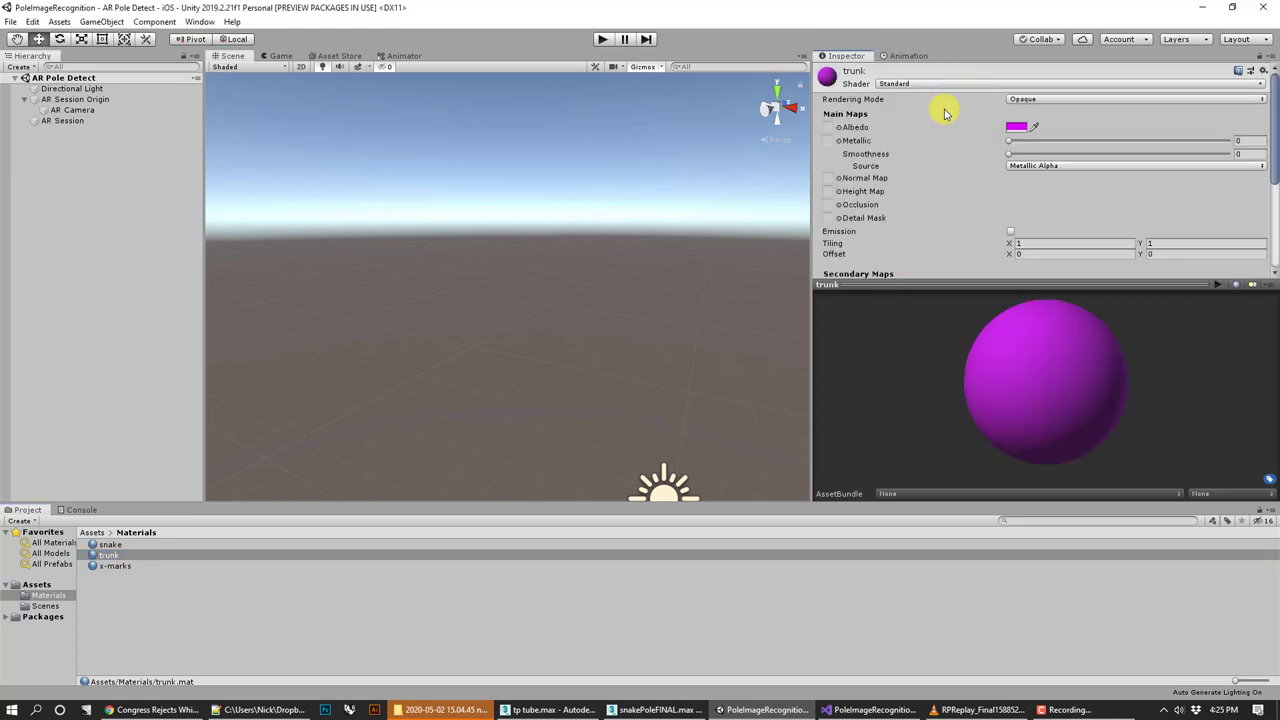
left_click(940, 83)
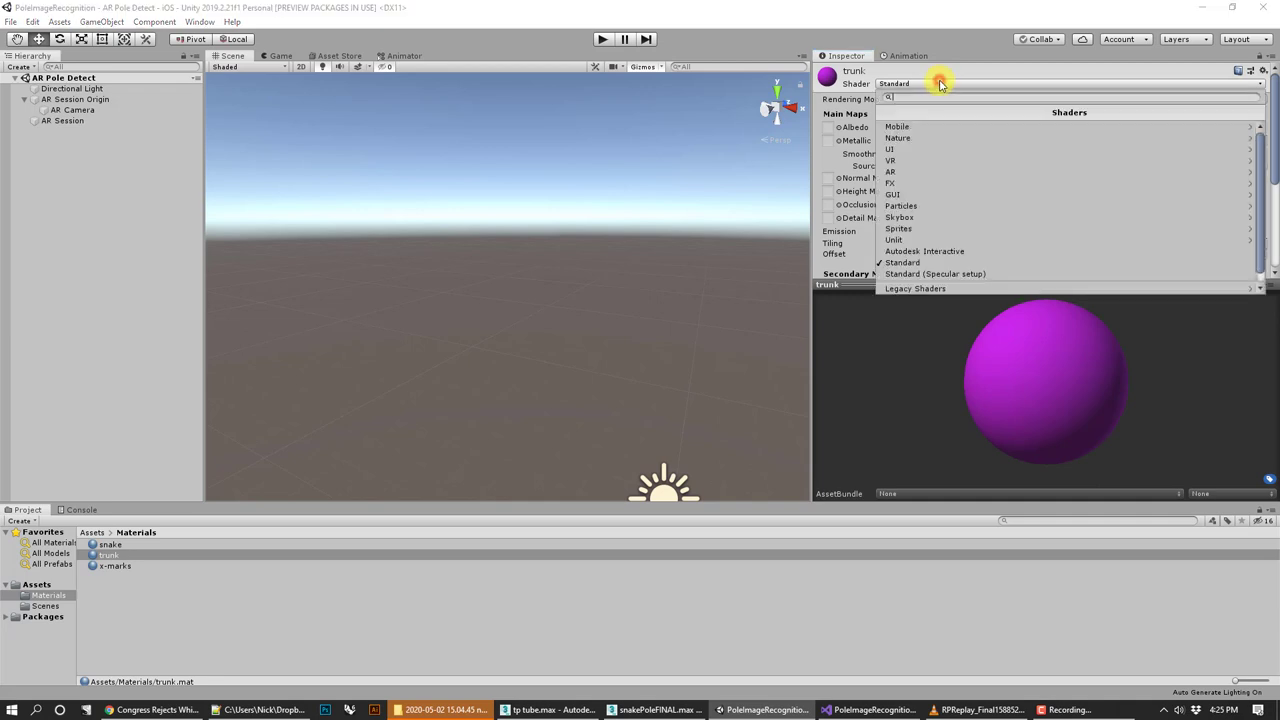
type("occ")
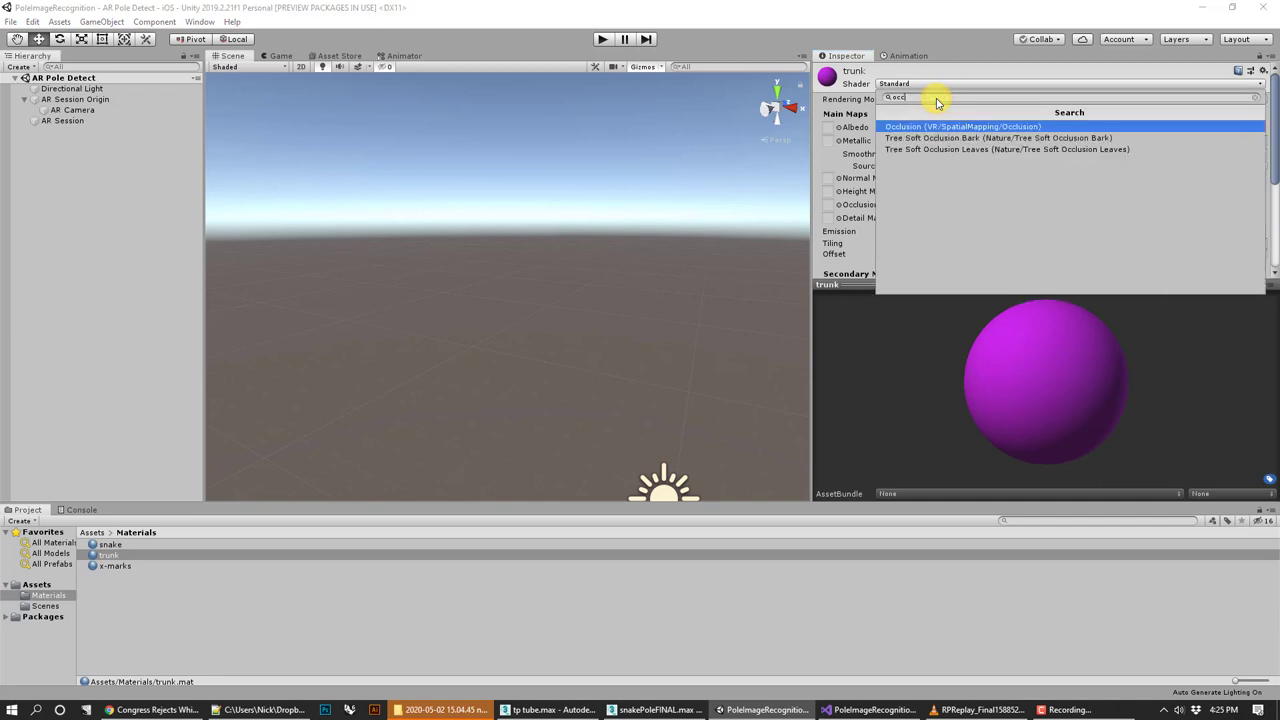
left_click(960, 126)
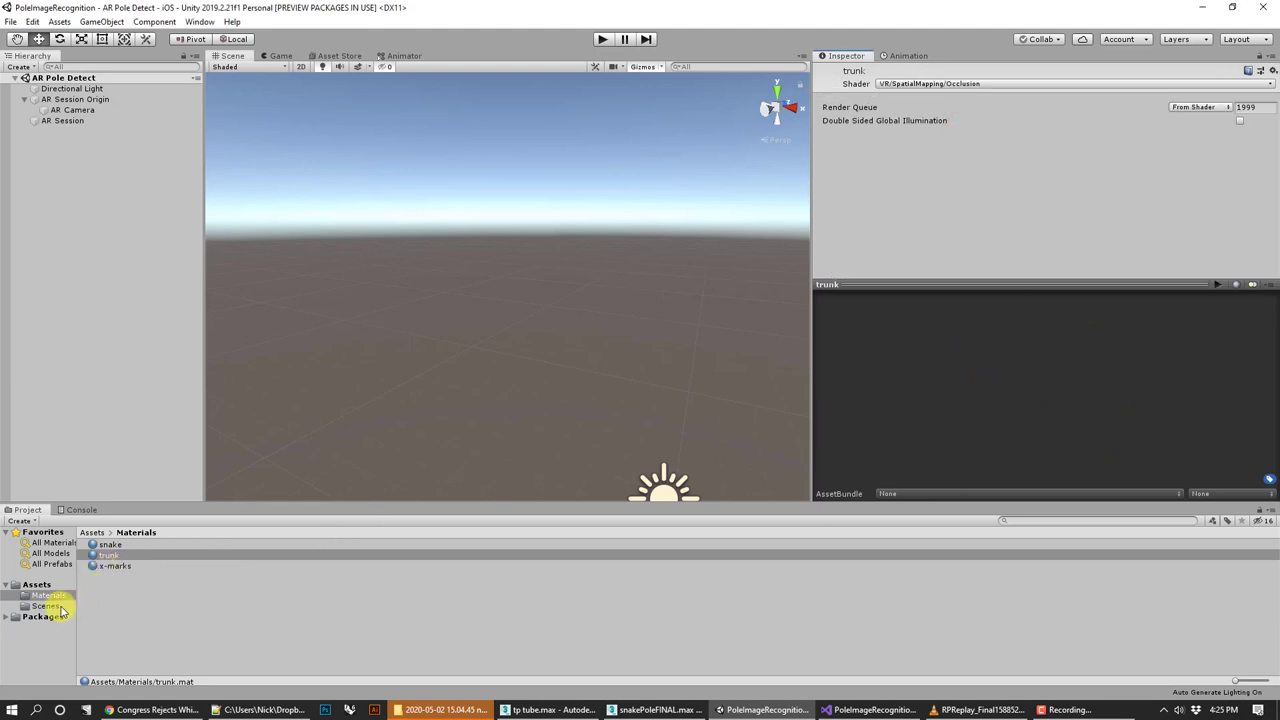
Confirm snakeWithPole's Materials remap keeps the trunk material on its trunk slot
left_click(38, 585)
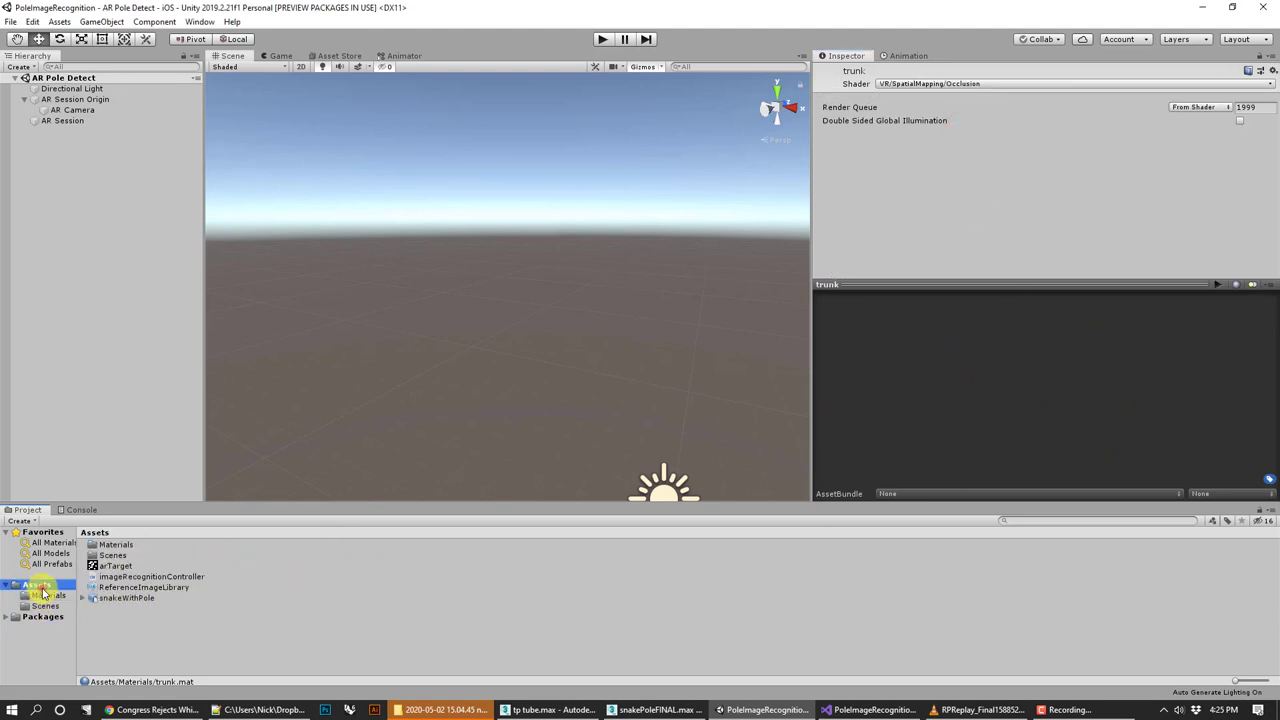
left_click(113, 598)
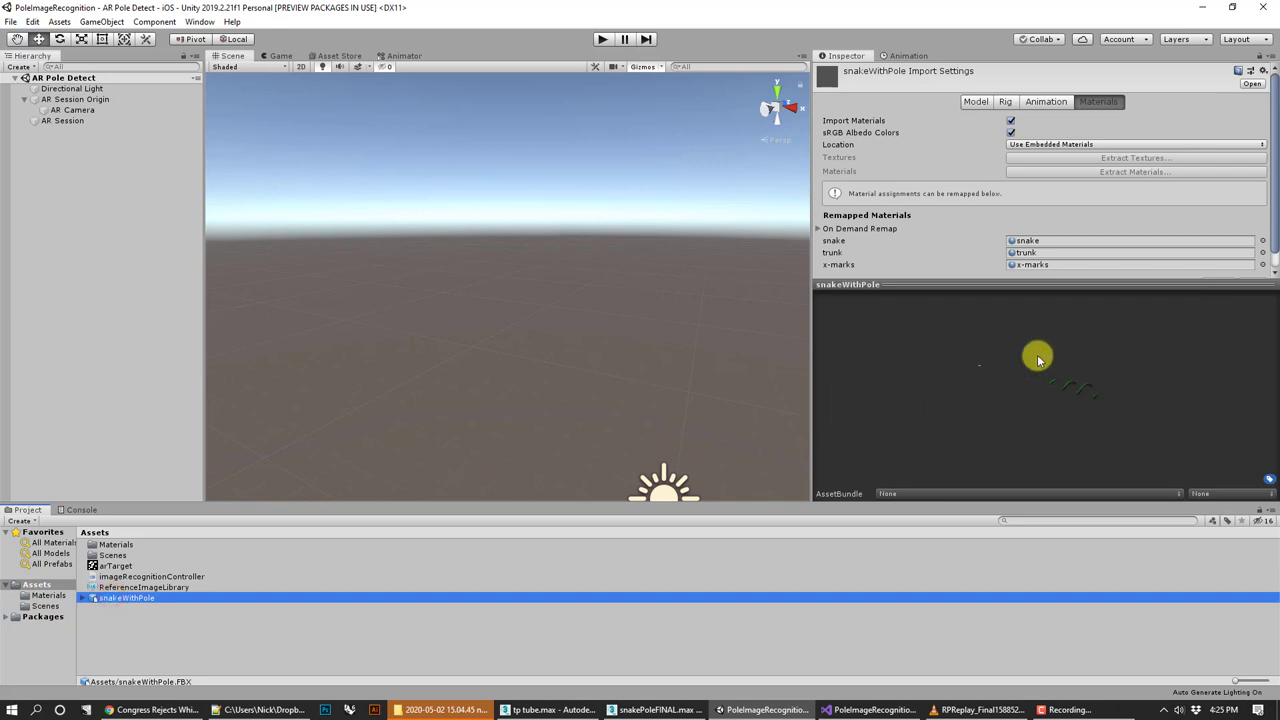
double_click(118, 545)
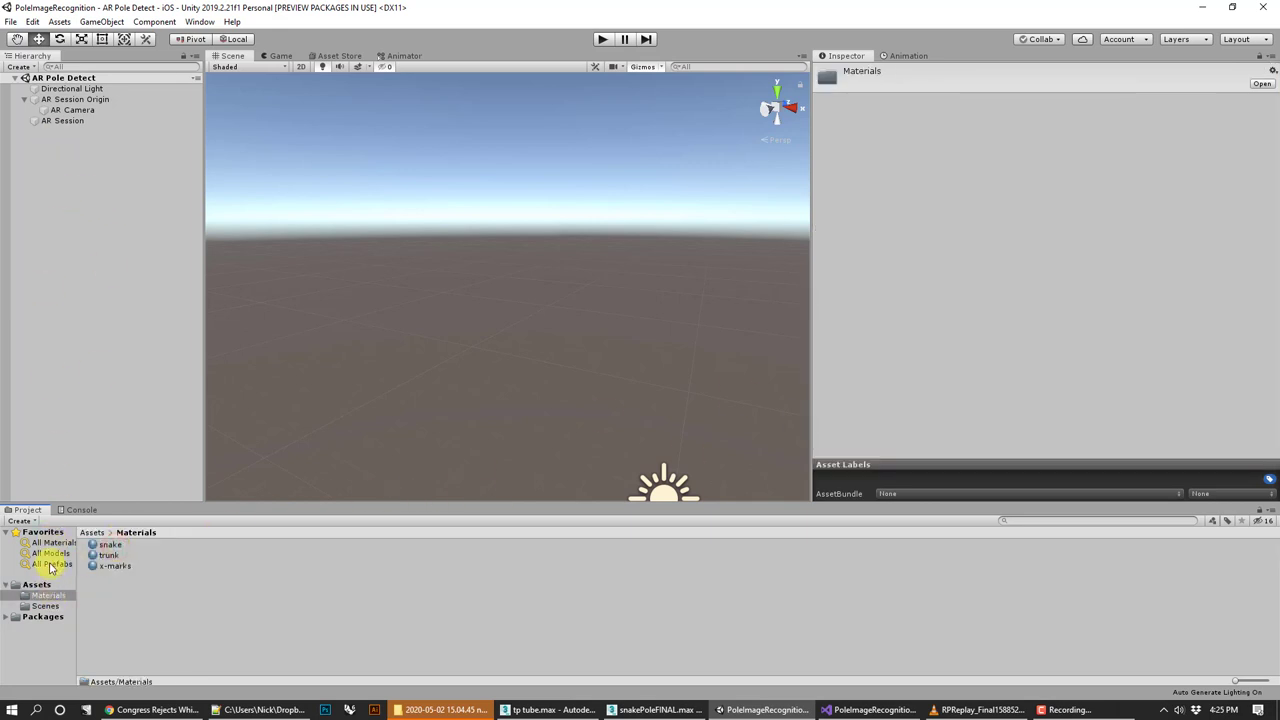
left_click(38, 584)
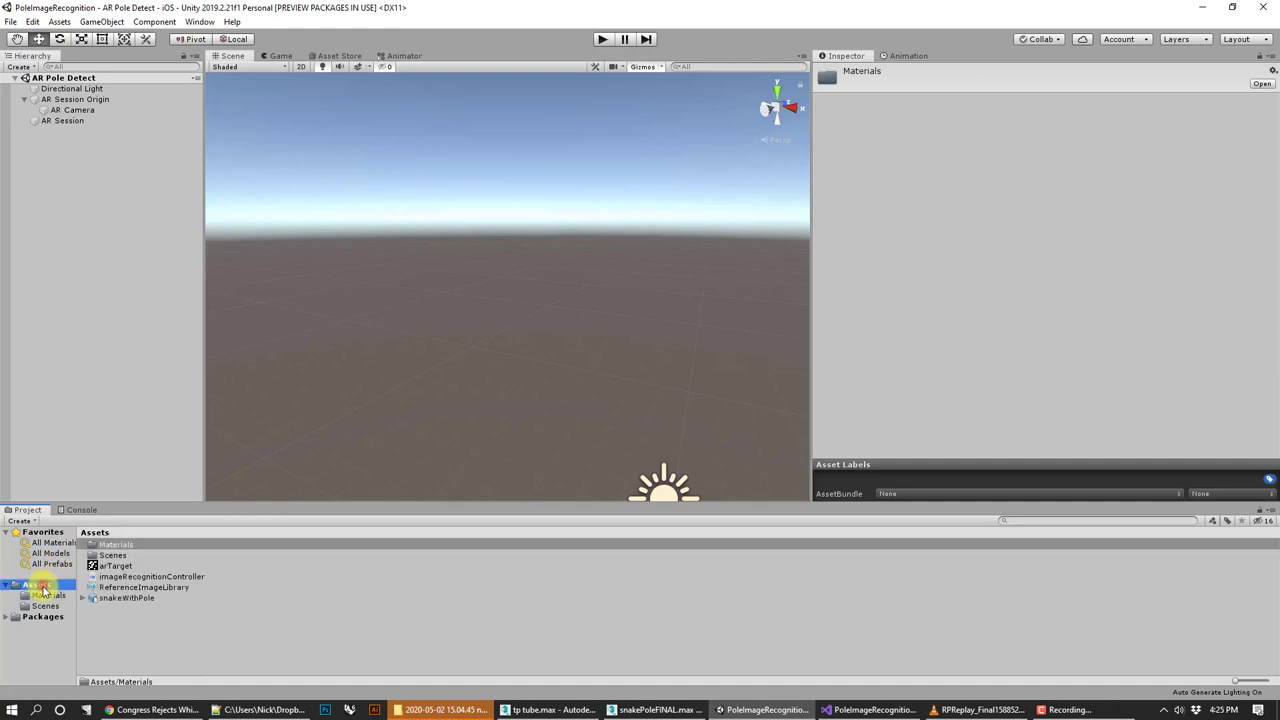
left_click(120, 598)
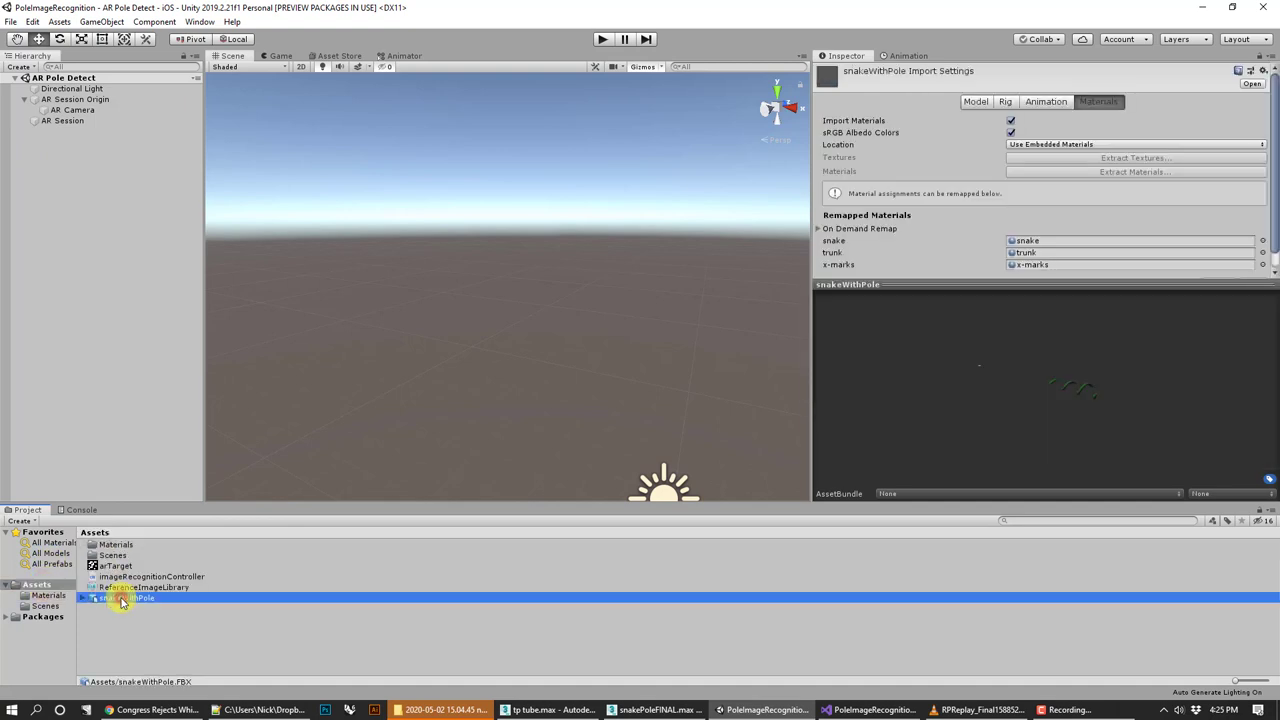
left_click(1262, 253)
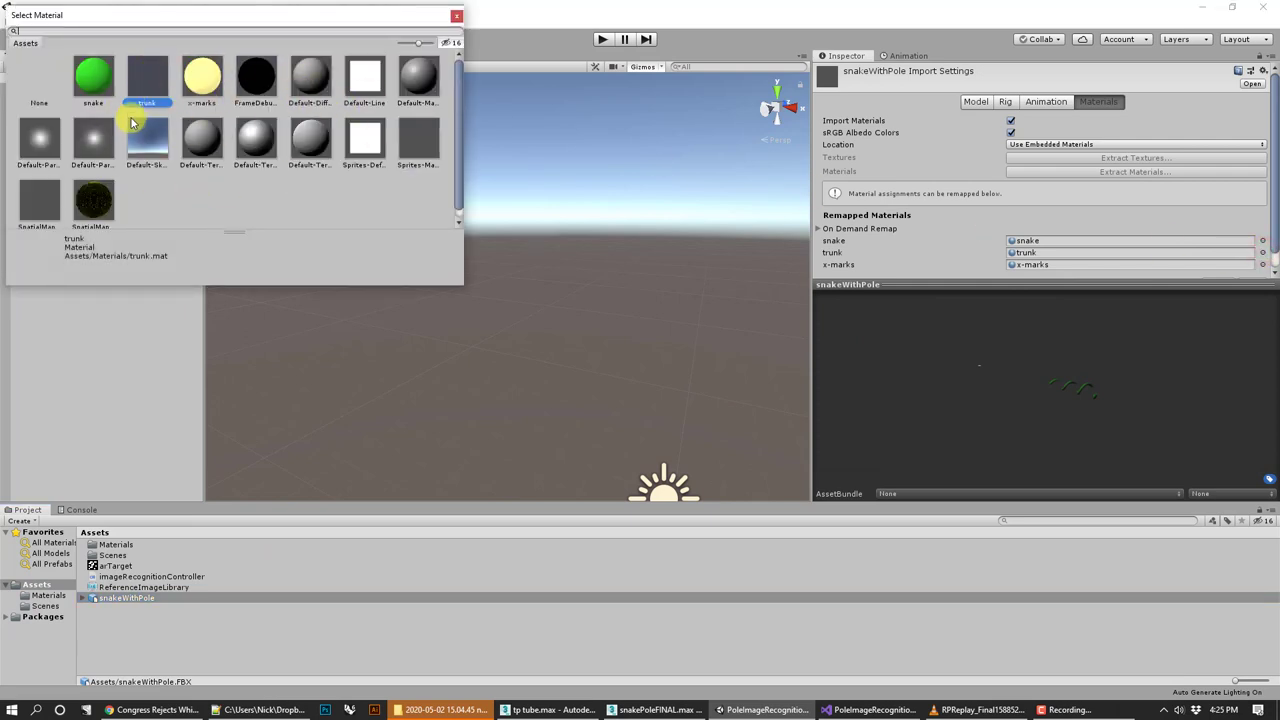
left_click(200, 78)
left_click(100, 80)
left_click(148, 80)
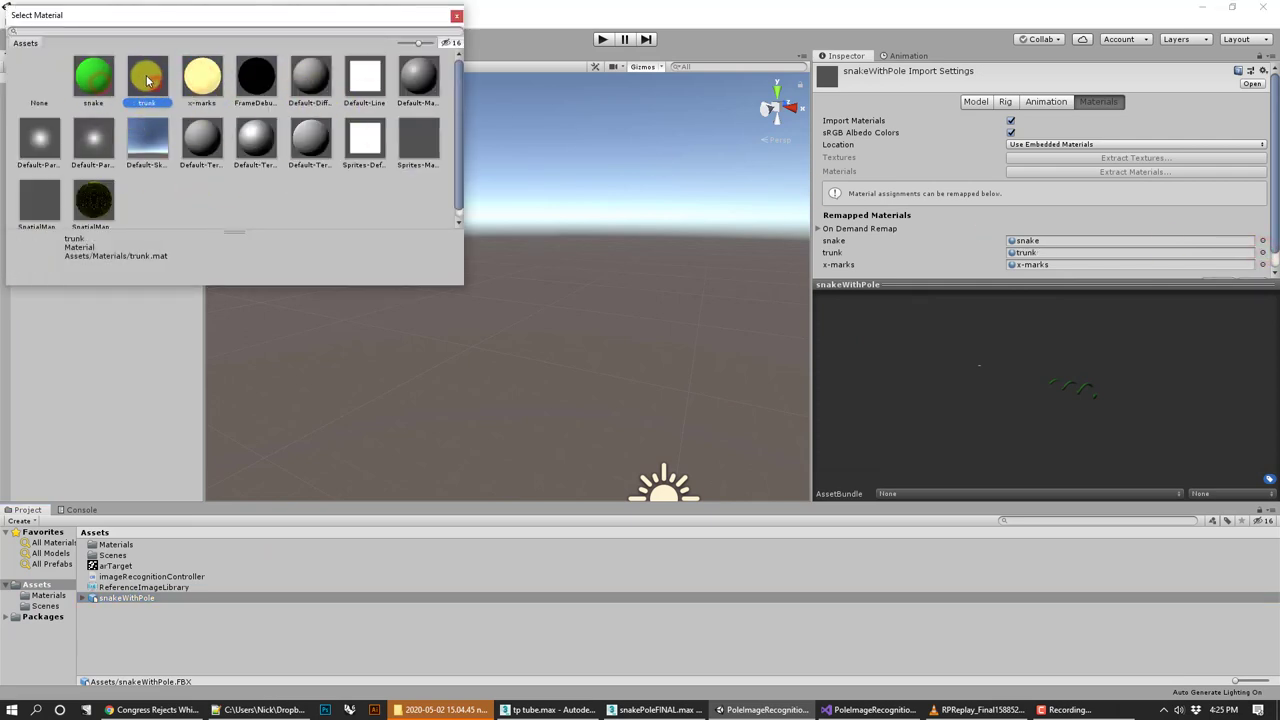
double_click(158, 80)
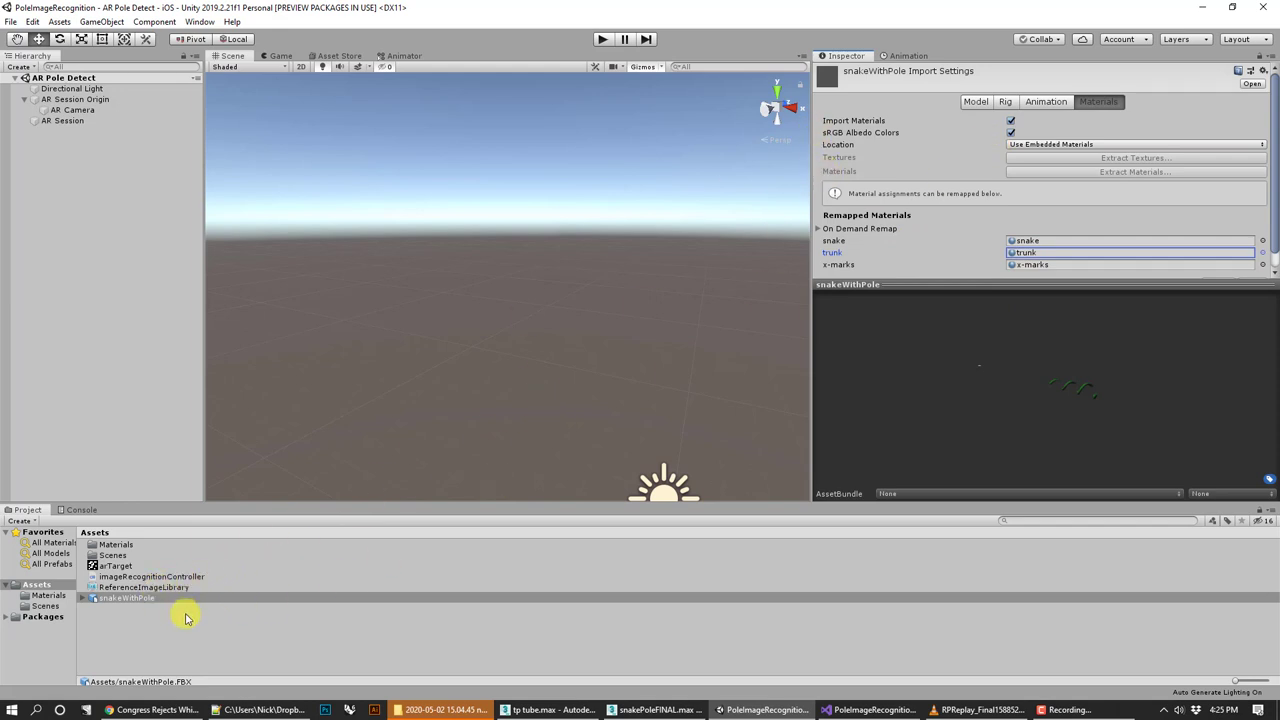
left_click(150, 577)
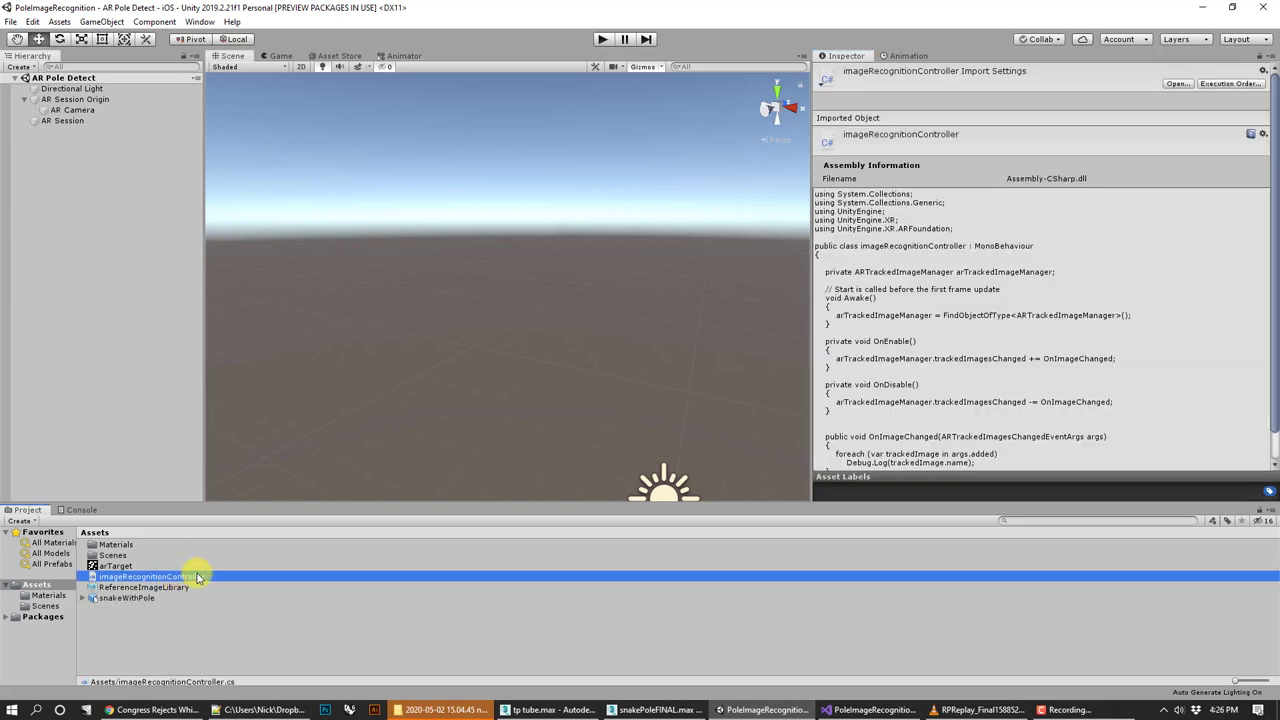
In Visual Studio, review the XR using lines, the arTrackedImageManager field and its use in Awake
left_click(858, 709)
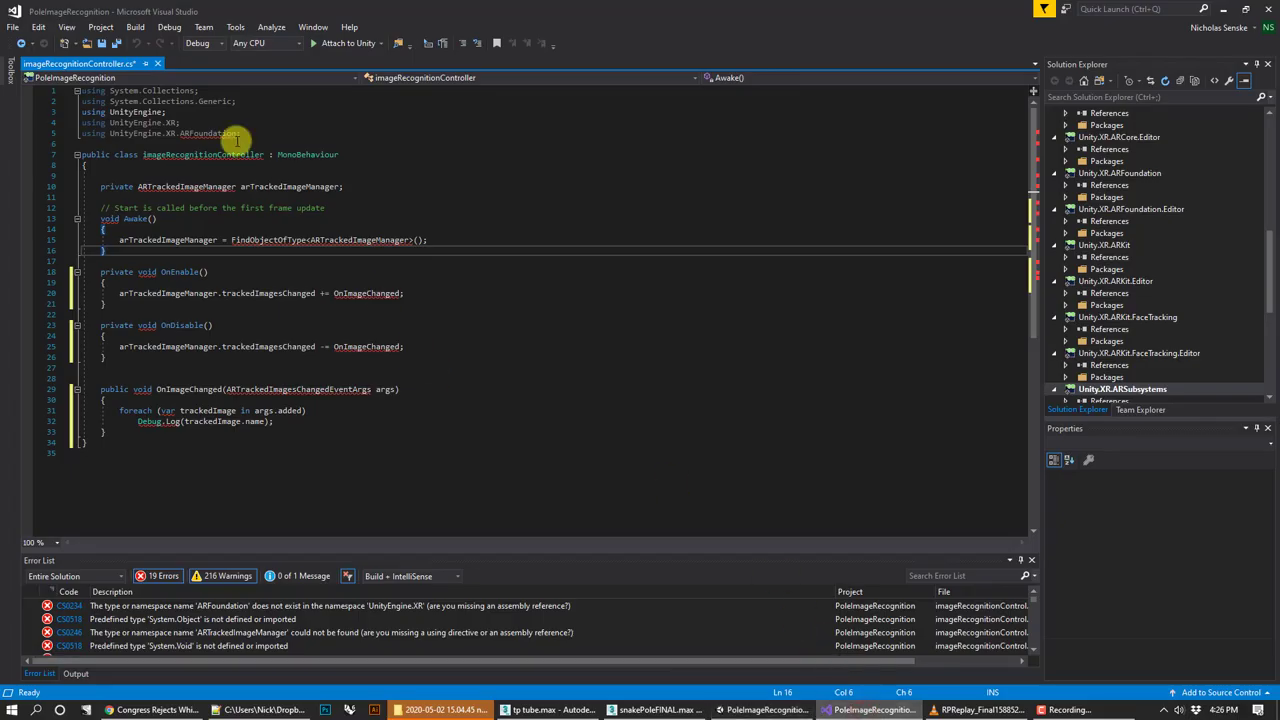
left_click_drag(241, 133, 52, 122)
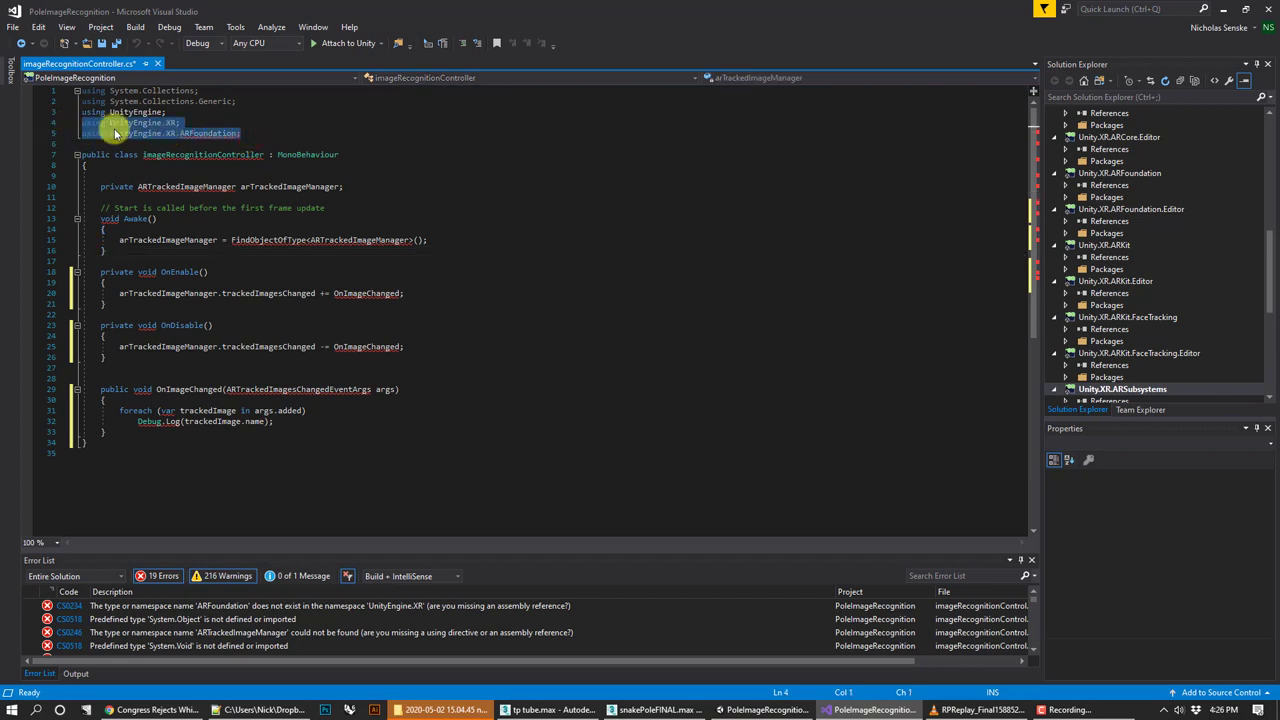
left_click(142, 112)
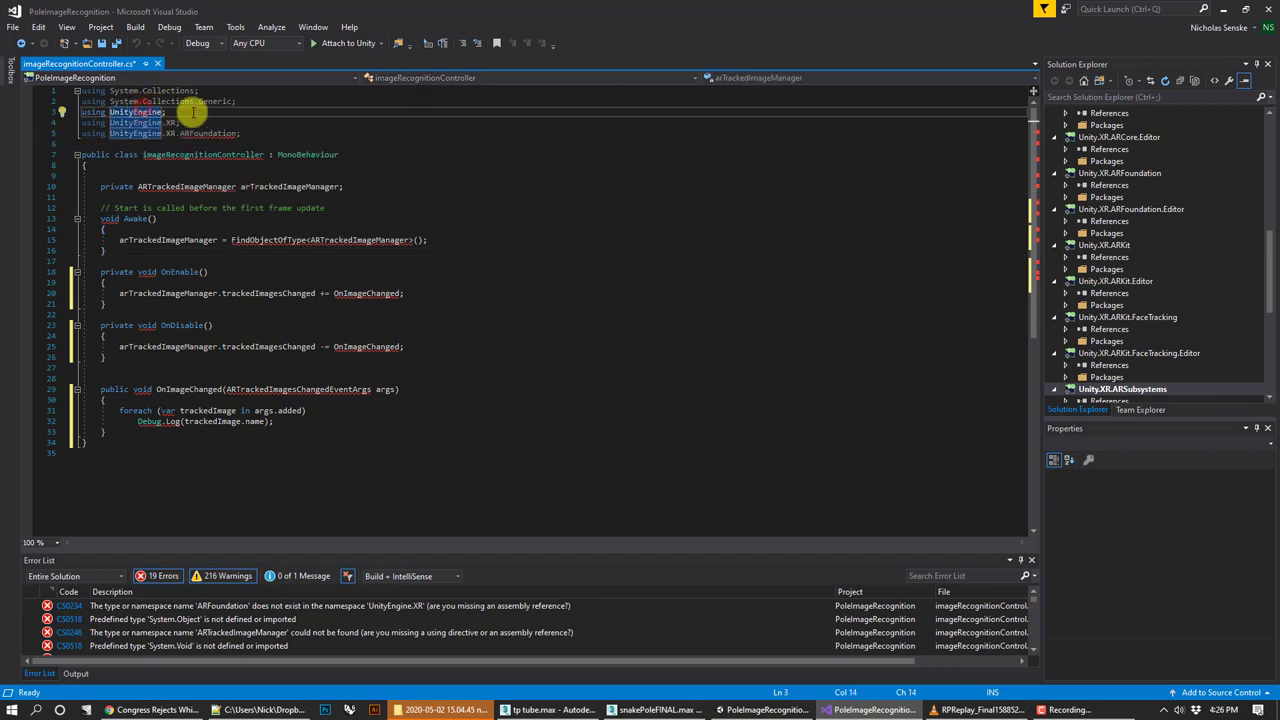
double_click(170, 186)
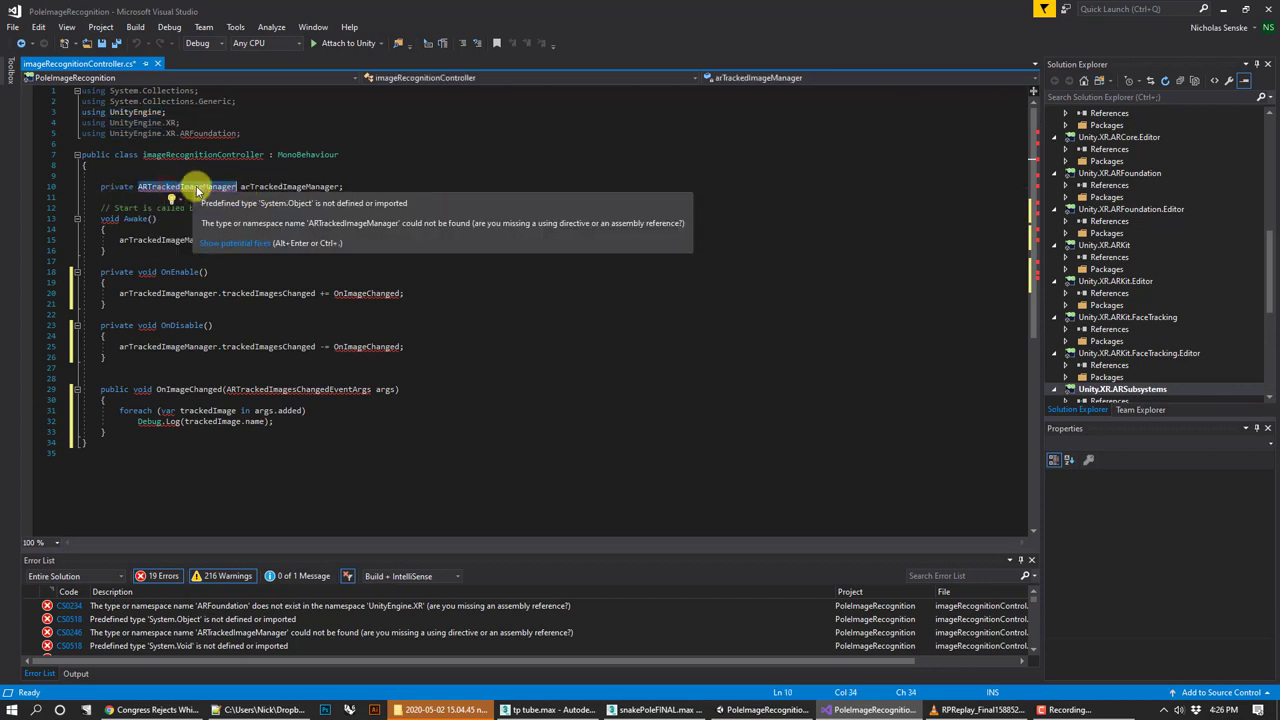
left_click(262, 166)
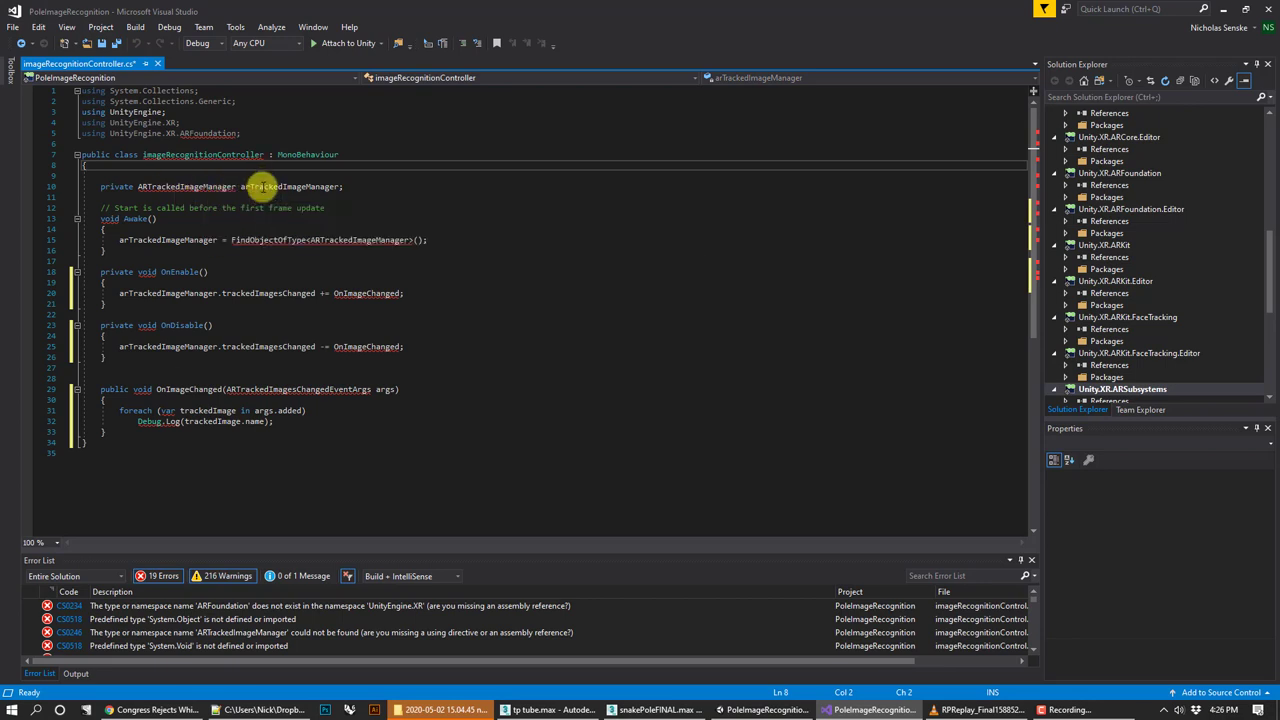
double_click(262, 186)
left_click(371, 182)
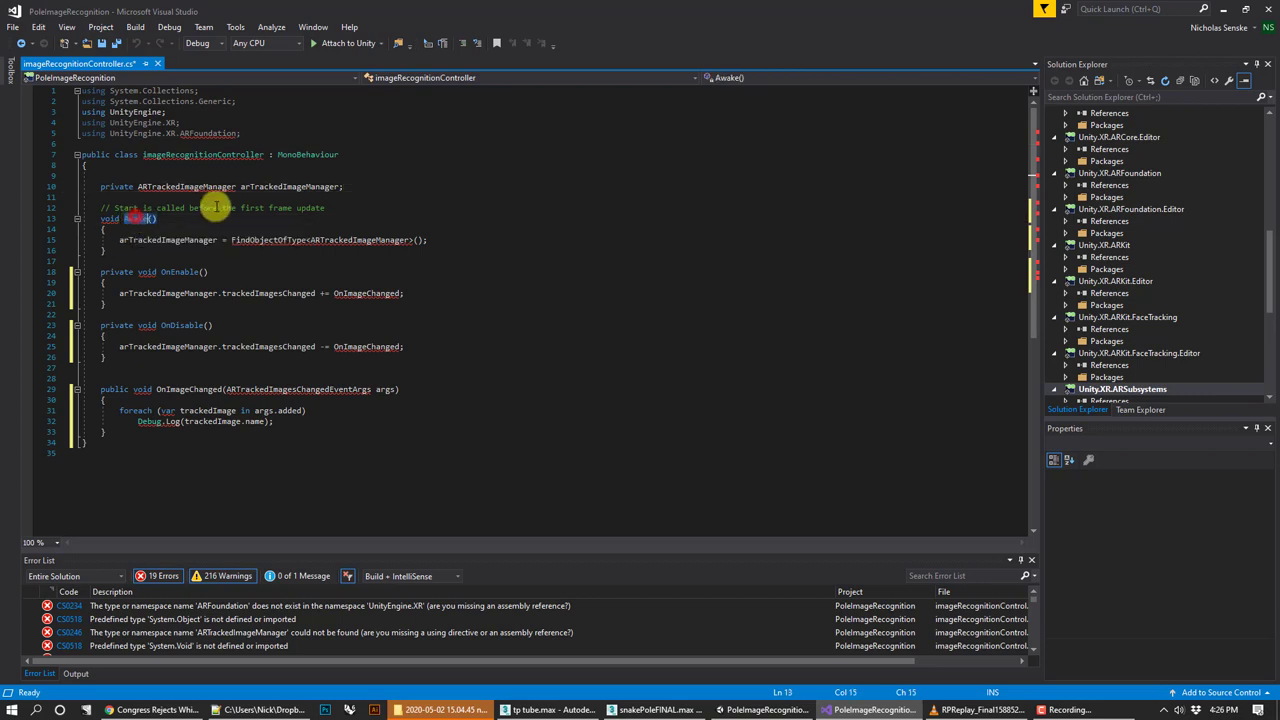
left_click(216, 207)
left_click(162, 240)
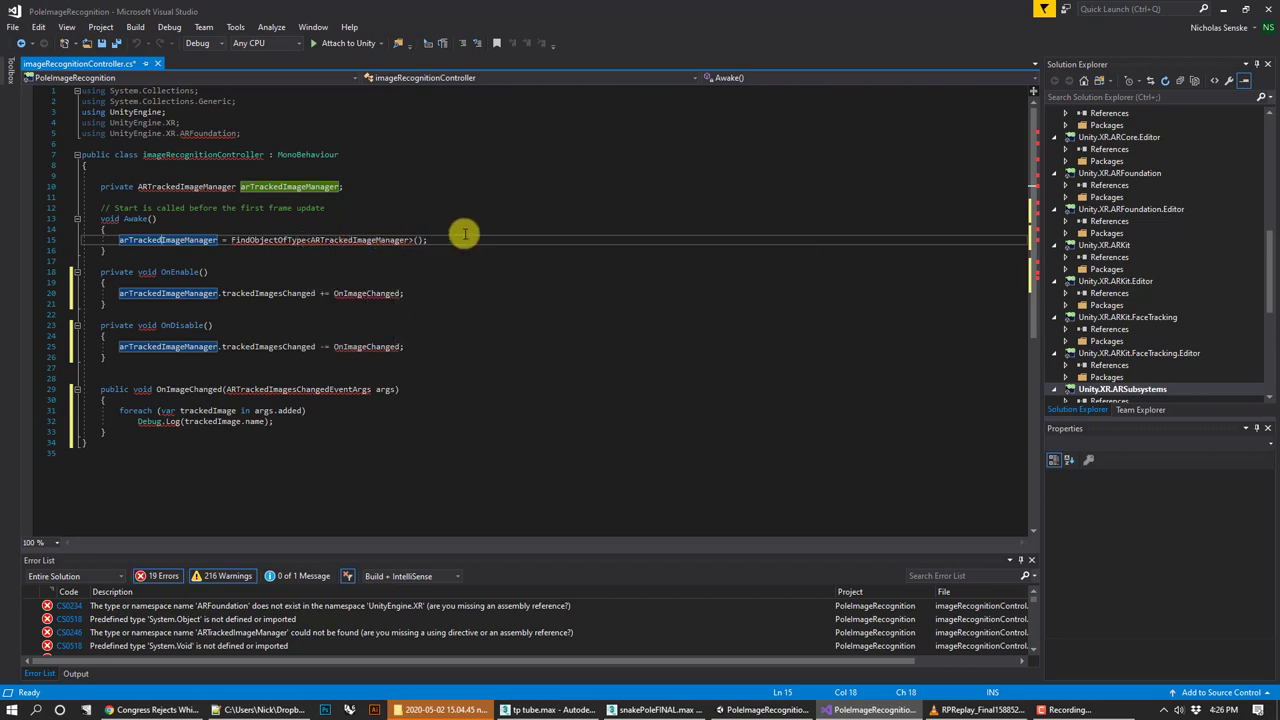
key("Up")
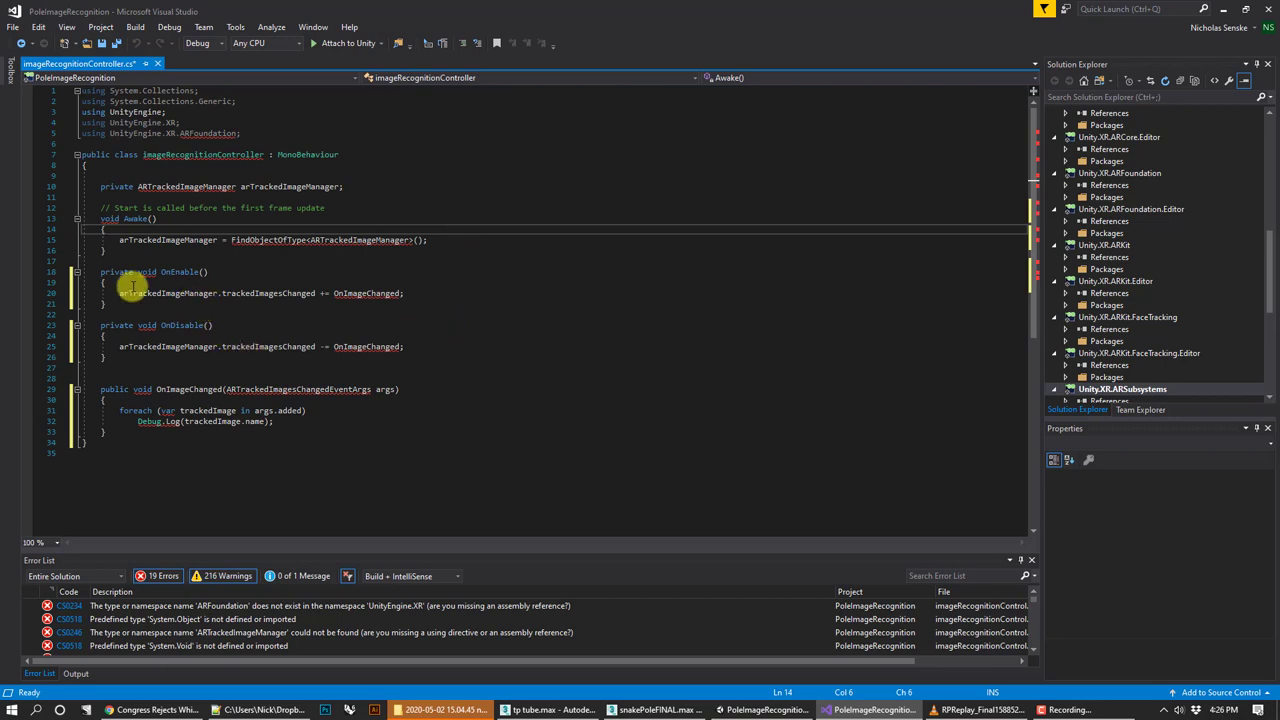
Review OnDisable and the OnImageChanged loop logging each added trackedImage.name via Debug.Log
left_click(334, 324)
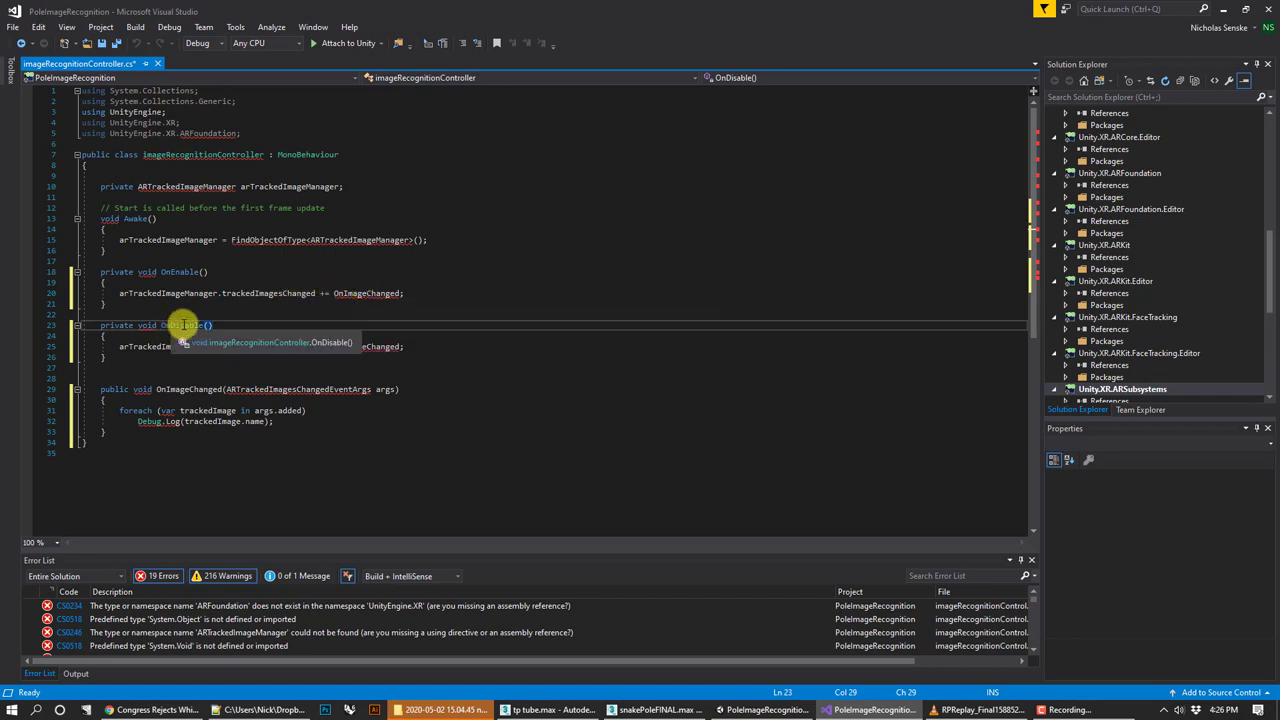
left_click(342, 346)
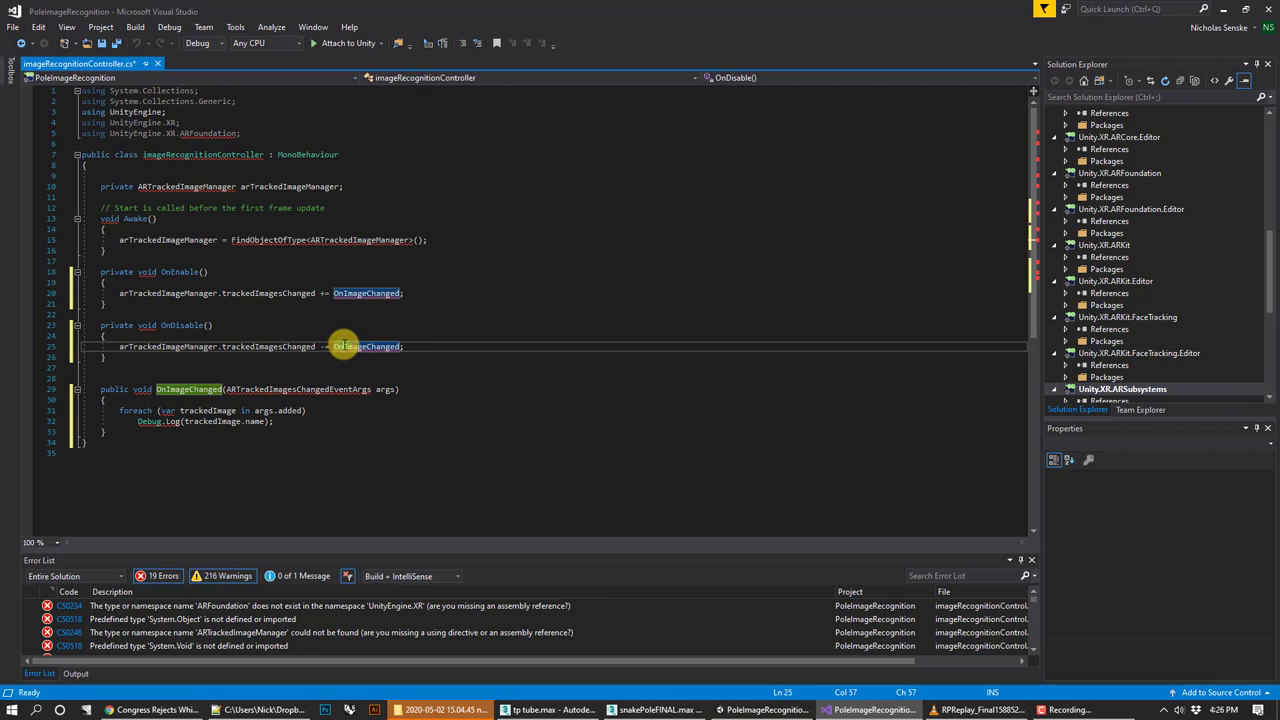
left_click(486, 366)
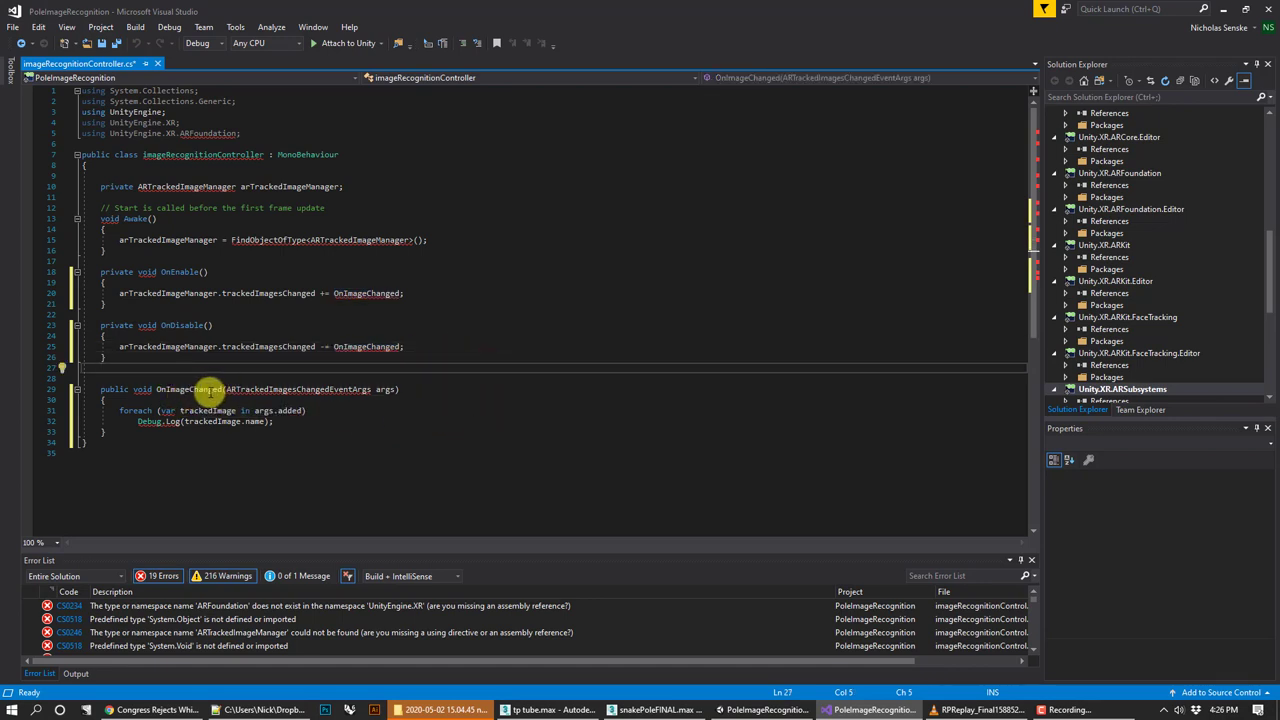
left_click(207, 390)
left_click(268, 422)
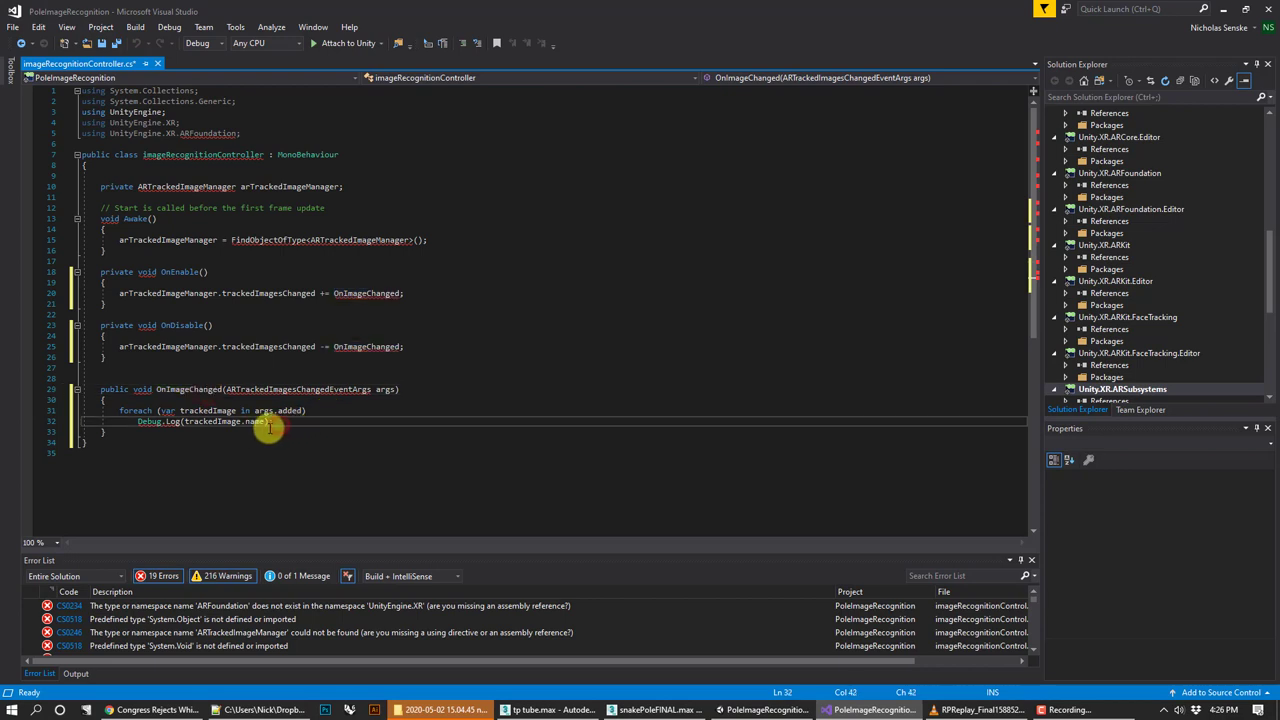
left_click(178, 431)
left_click(128, 426)
left_click(312, 428)
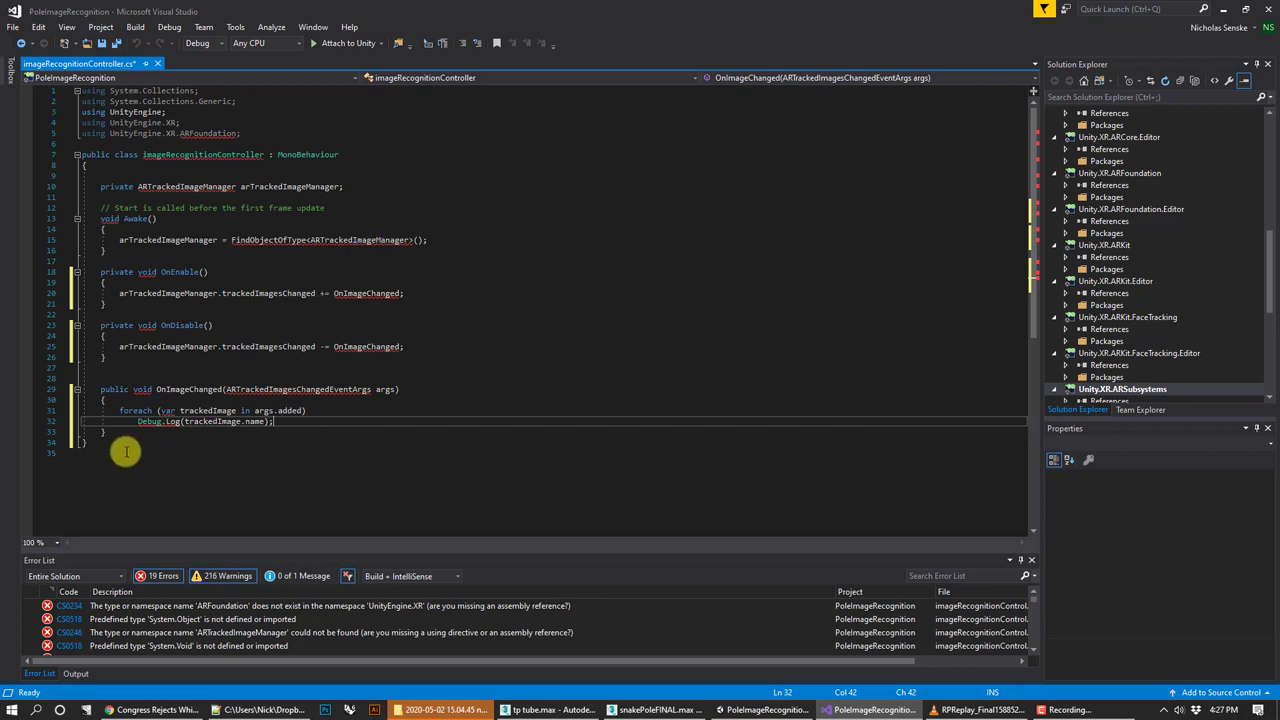
left_click_drag(126, 449, 33, 64)
left_click(371, 325)
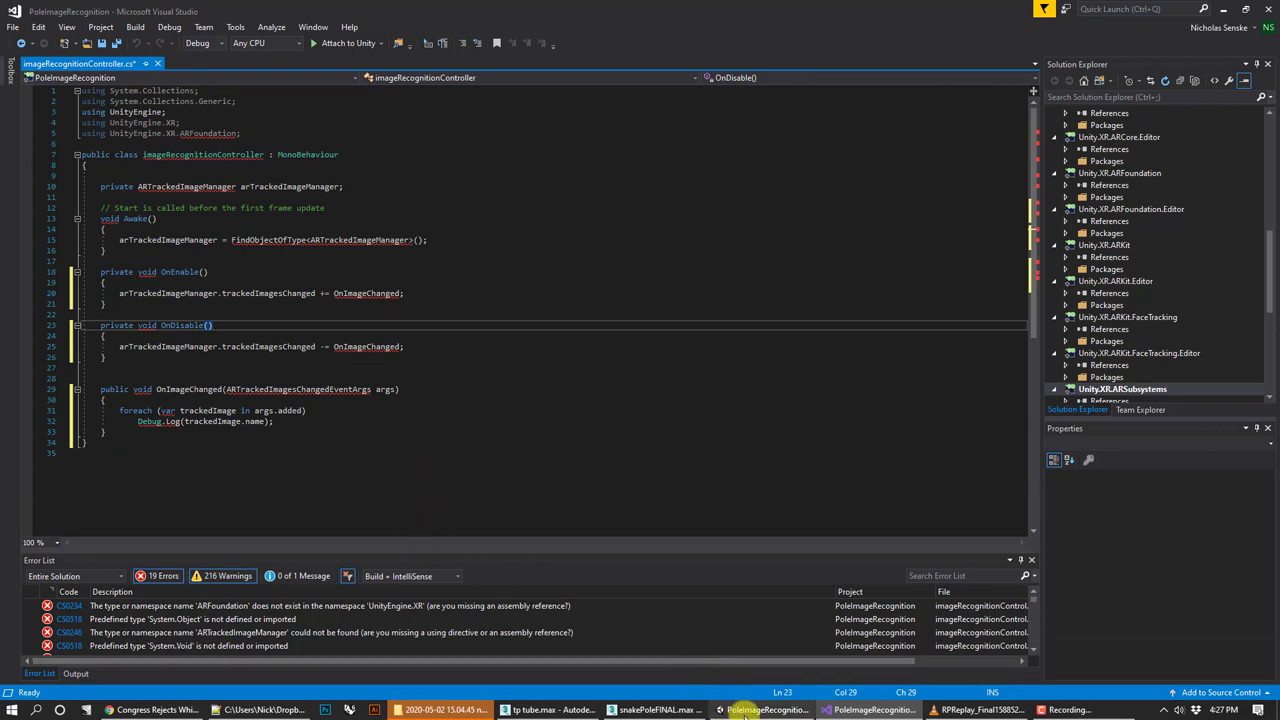
mouse_move(744, 716)
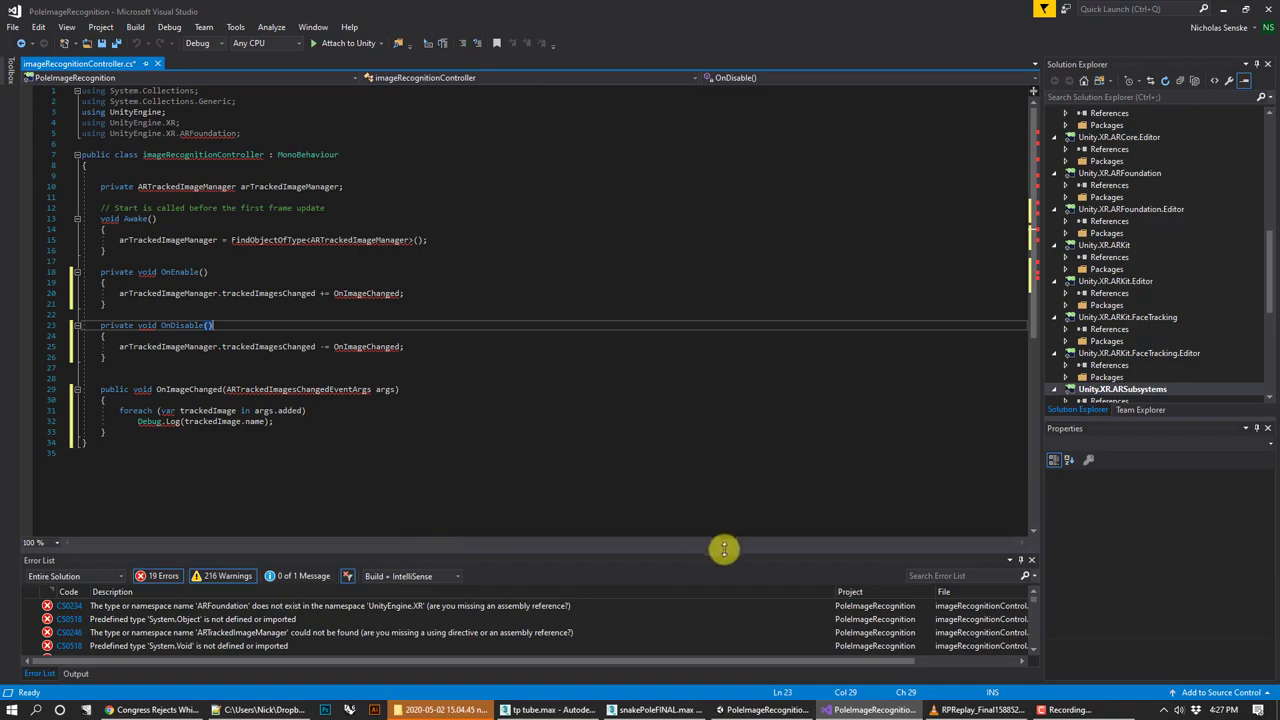
Select AR Session Origin and attach the imageRecognitionController script to it
left_click(762, 710)
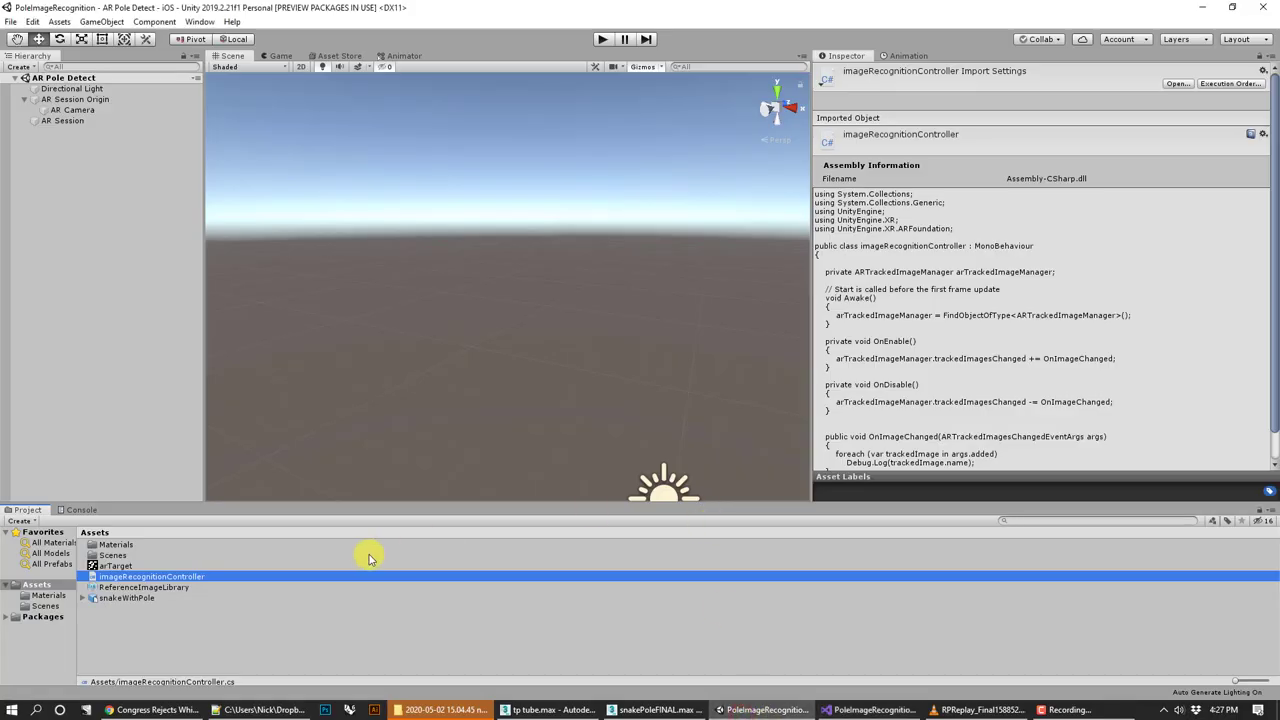
left_click(312, 608)
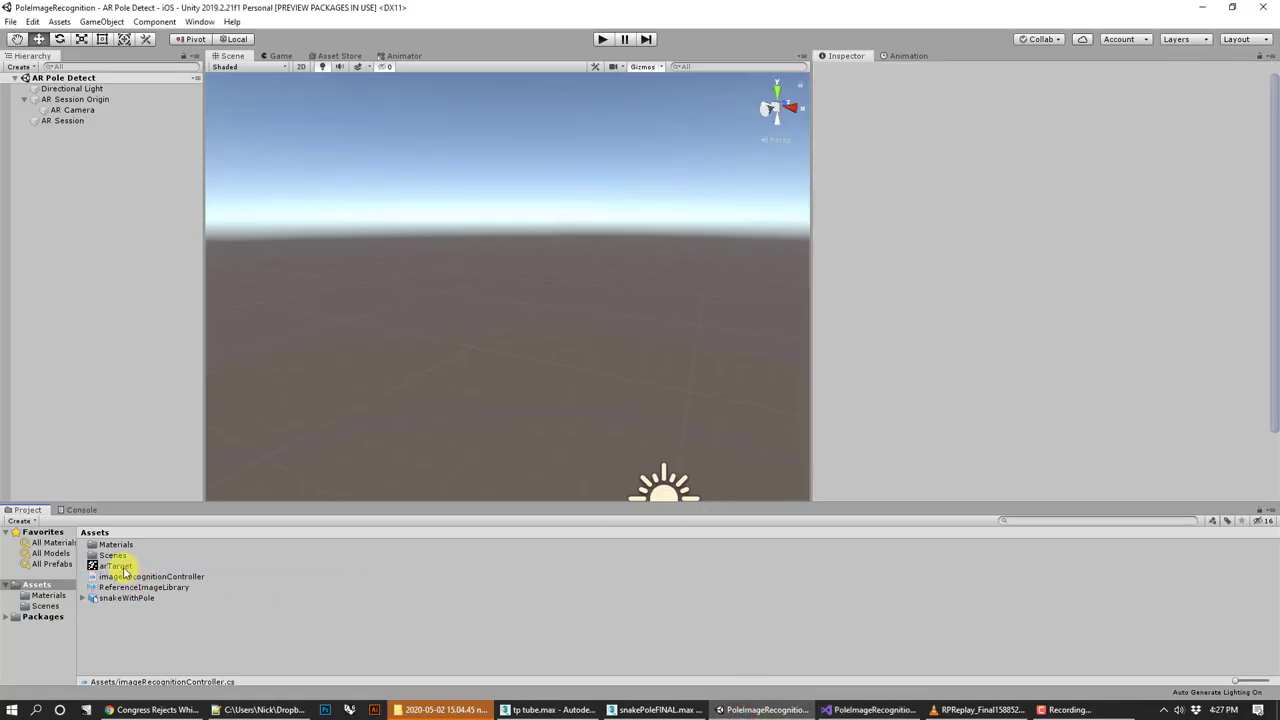
left_click(86, 99)
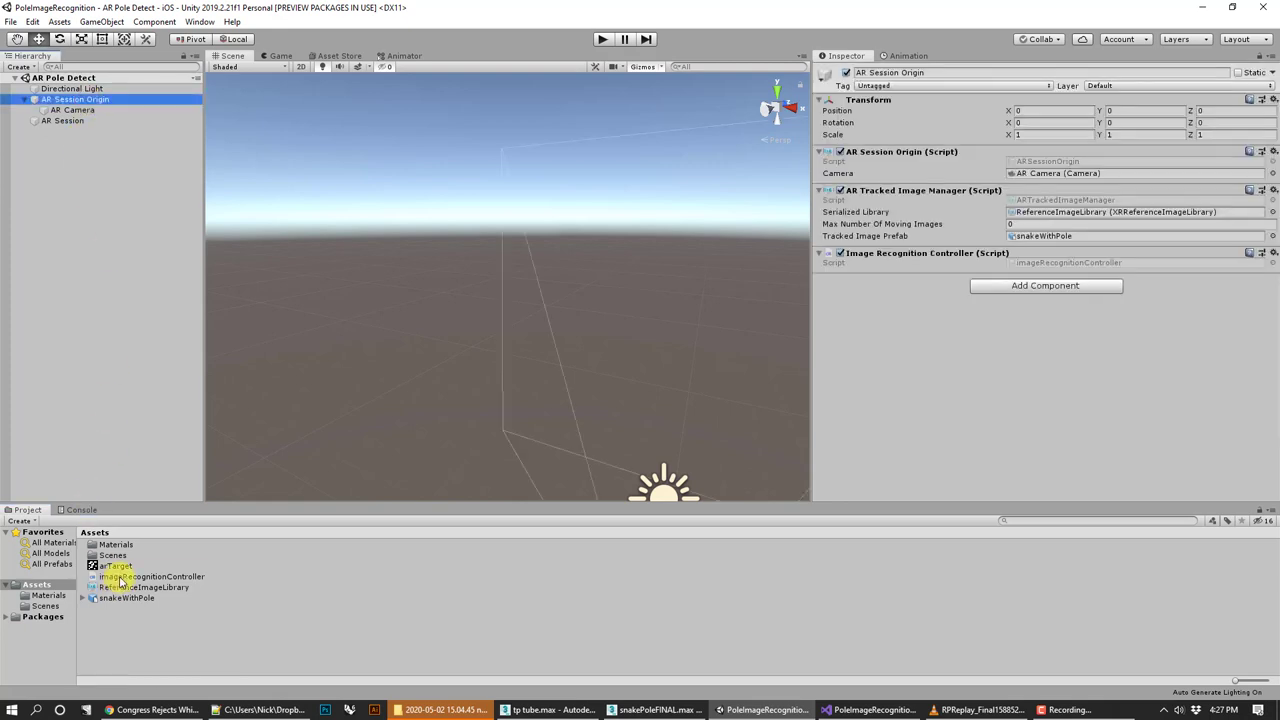
left_click_drag(120, 580, 877, 268)
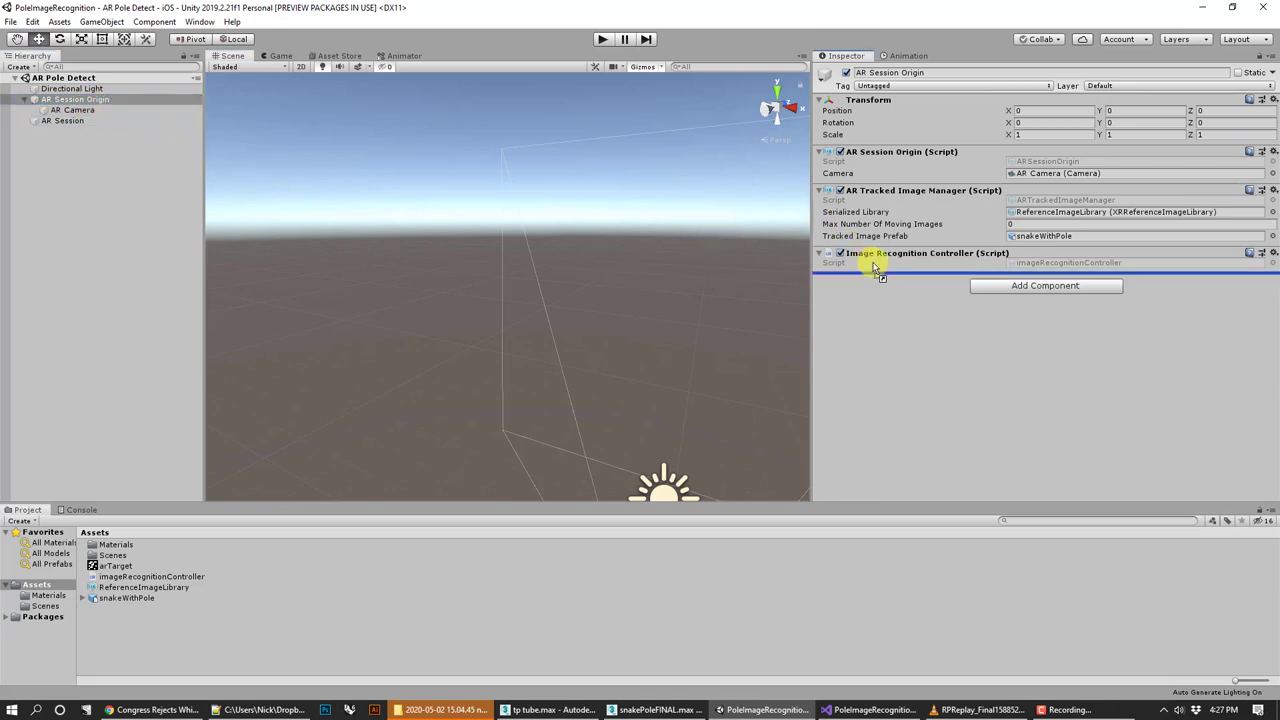
left_click_drag(765, 375, 271, 586)
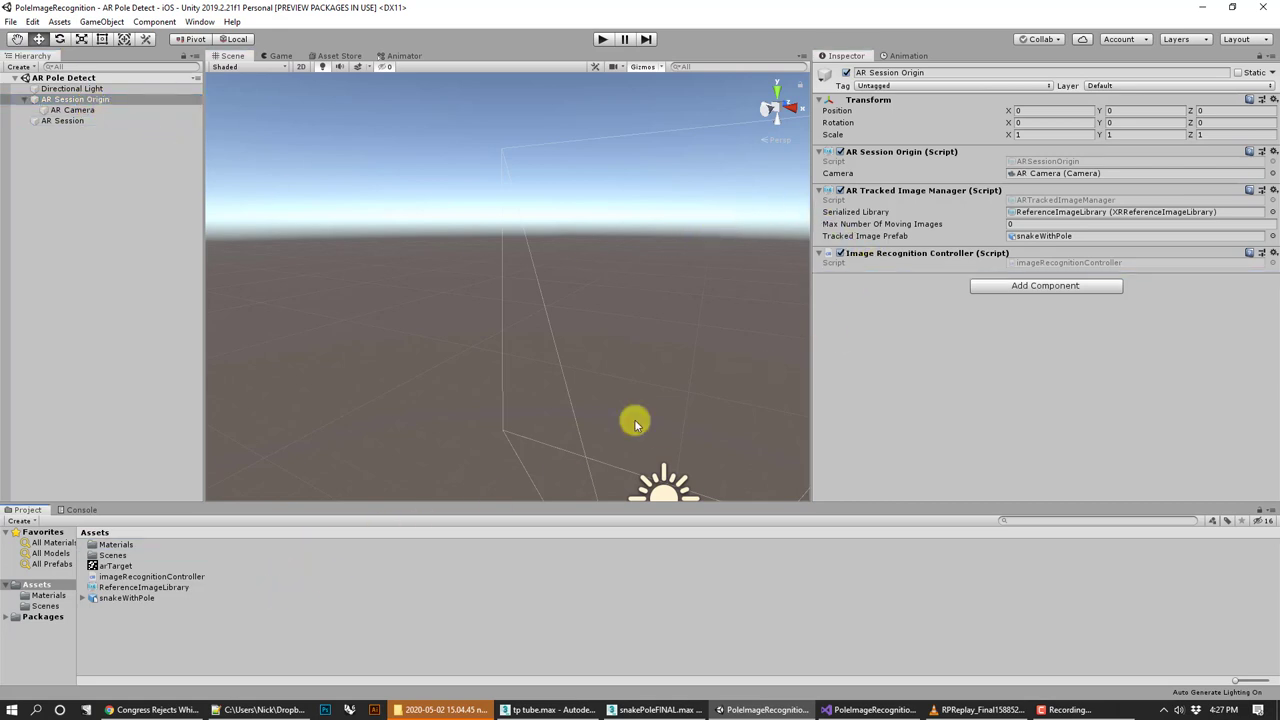
Search components for 'ar ima' without adding any, then set snakeWithPole as Tracked Image Prefab
left_click(912, 192)
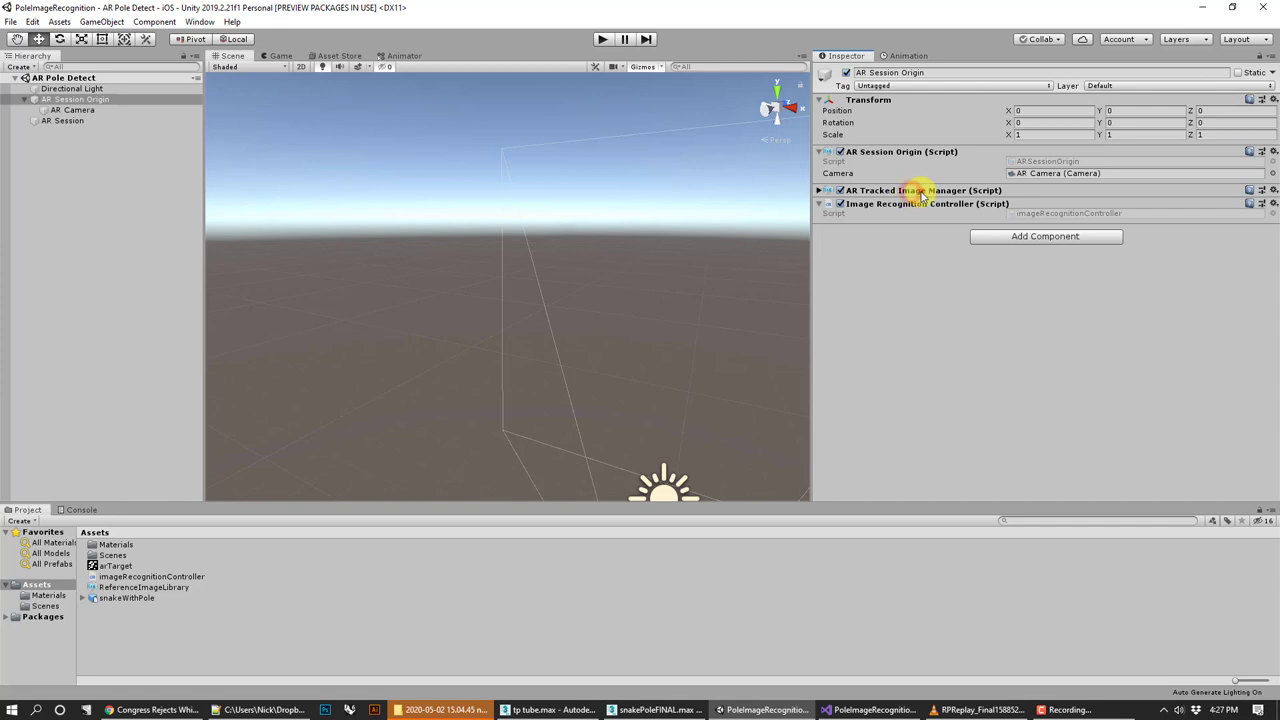
left_click(920, 192)
left_click(1012, 286)
type("au")
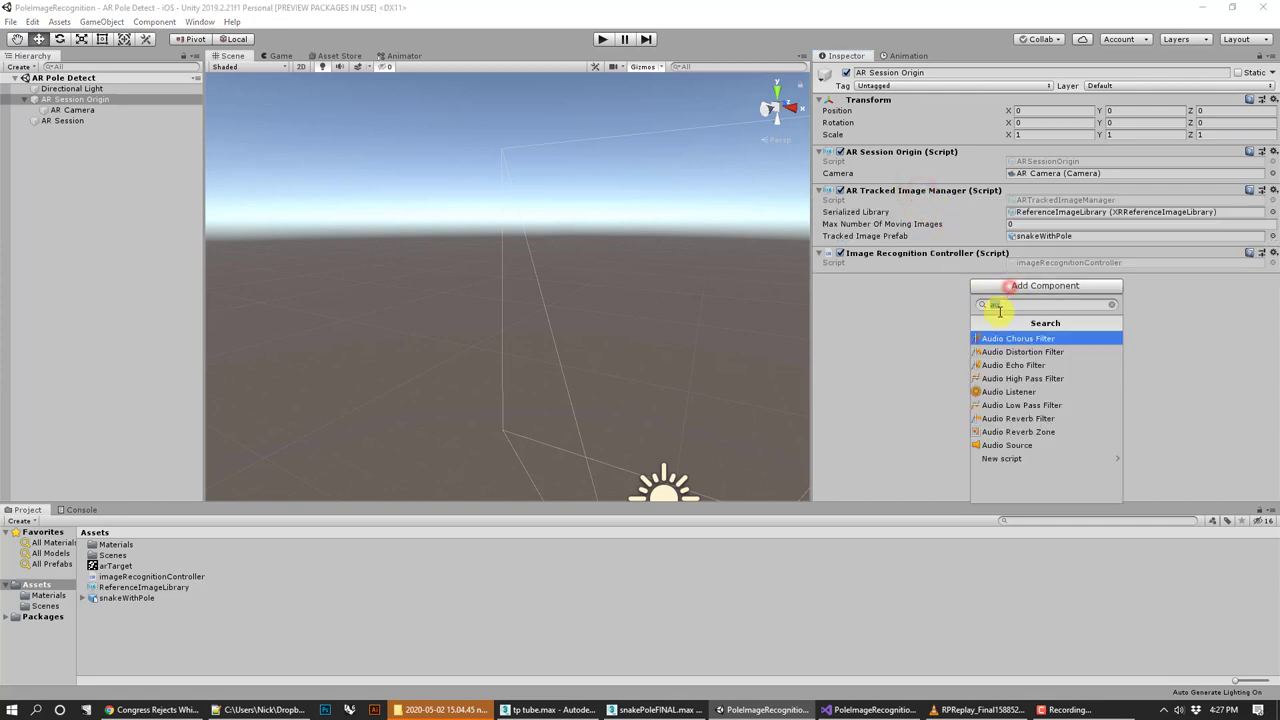
key("BackSpace")
key("BackSpace")
type("ar ima")
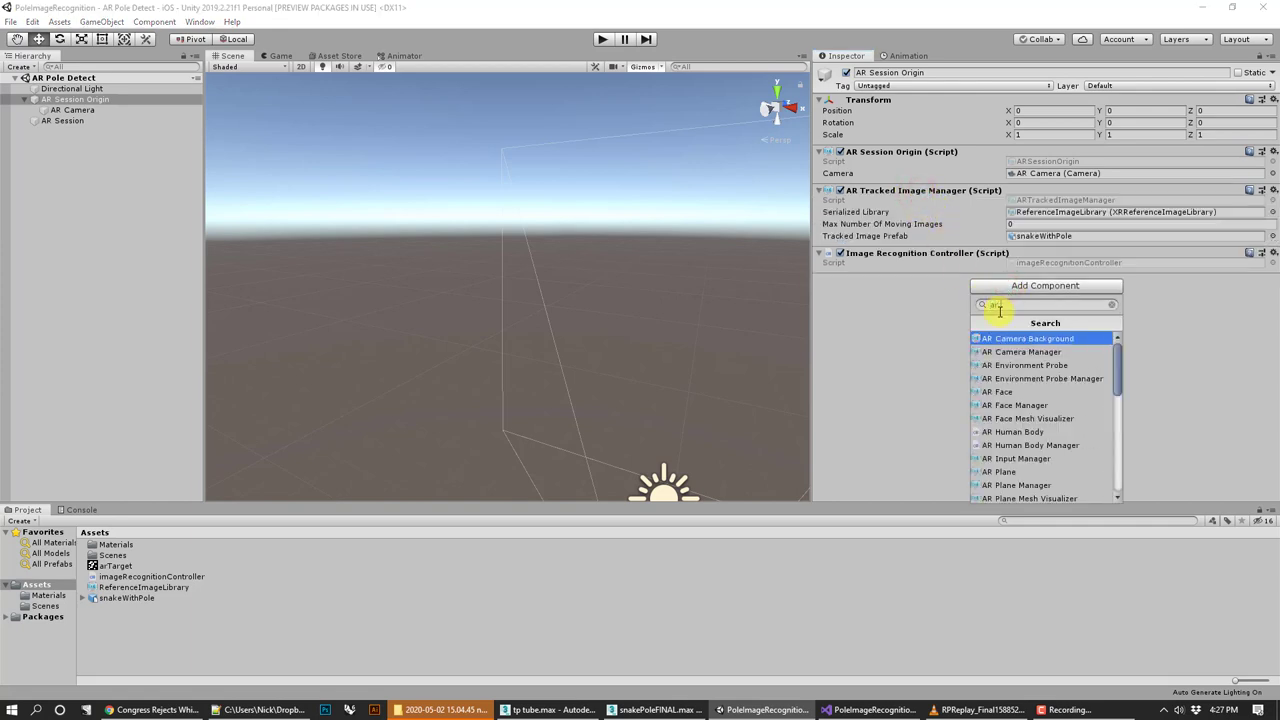
left_click(892, 325)
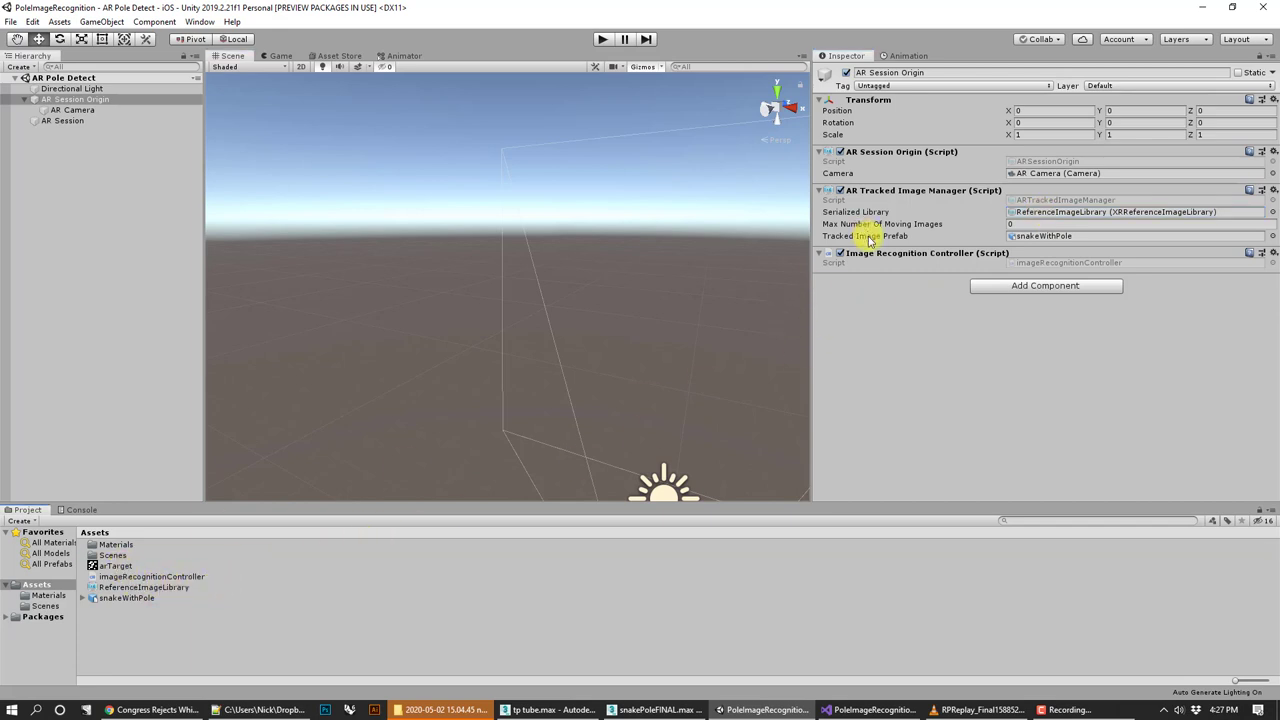
mouse_move(869, 240)
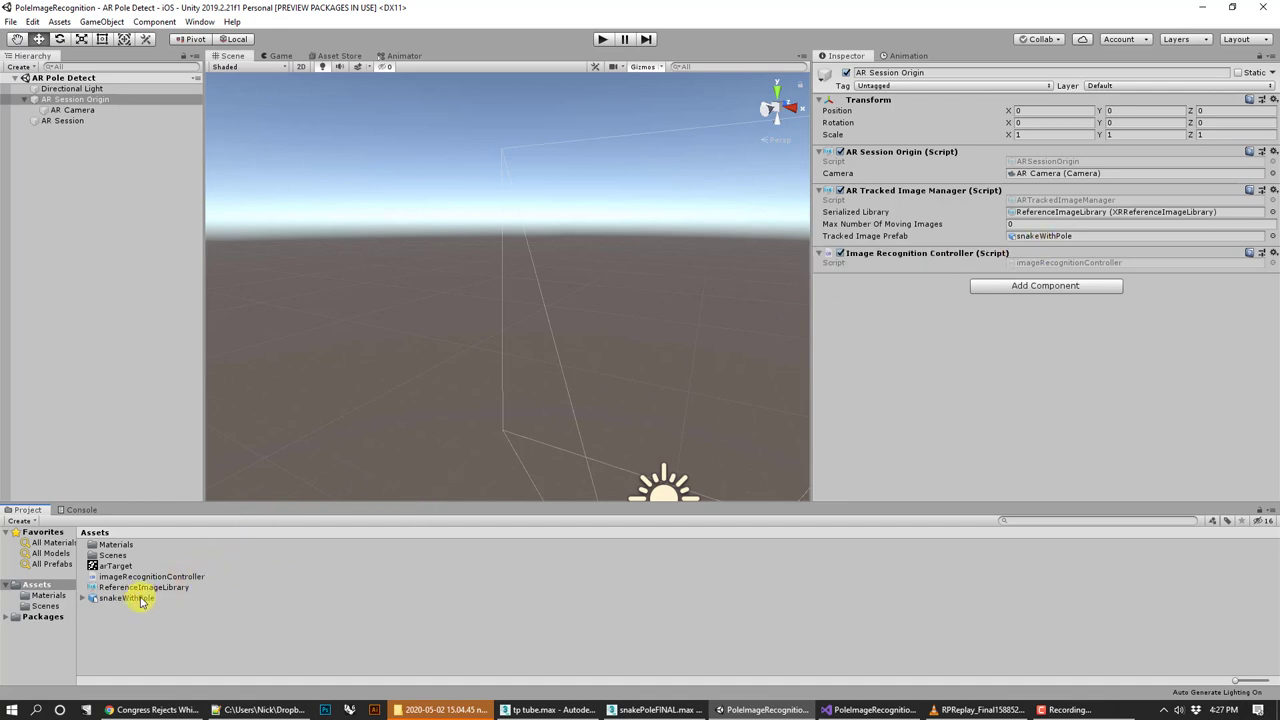
left_click_drag(140, 598, 432, 614)
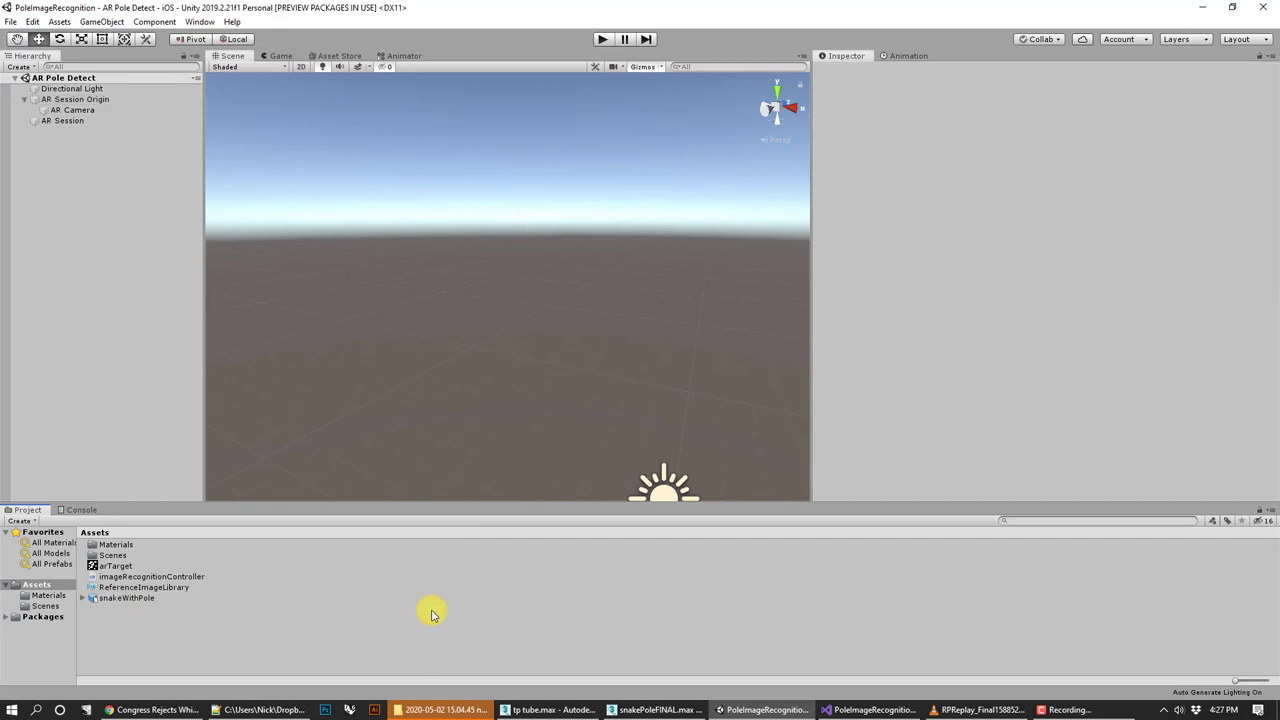
Inspect the arTarget marker and its 0.06 m physical size in ReferenceImageLibrary
left_click(111, 566)
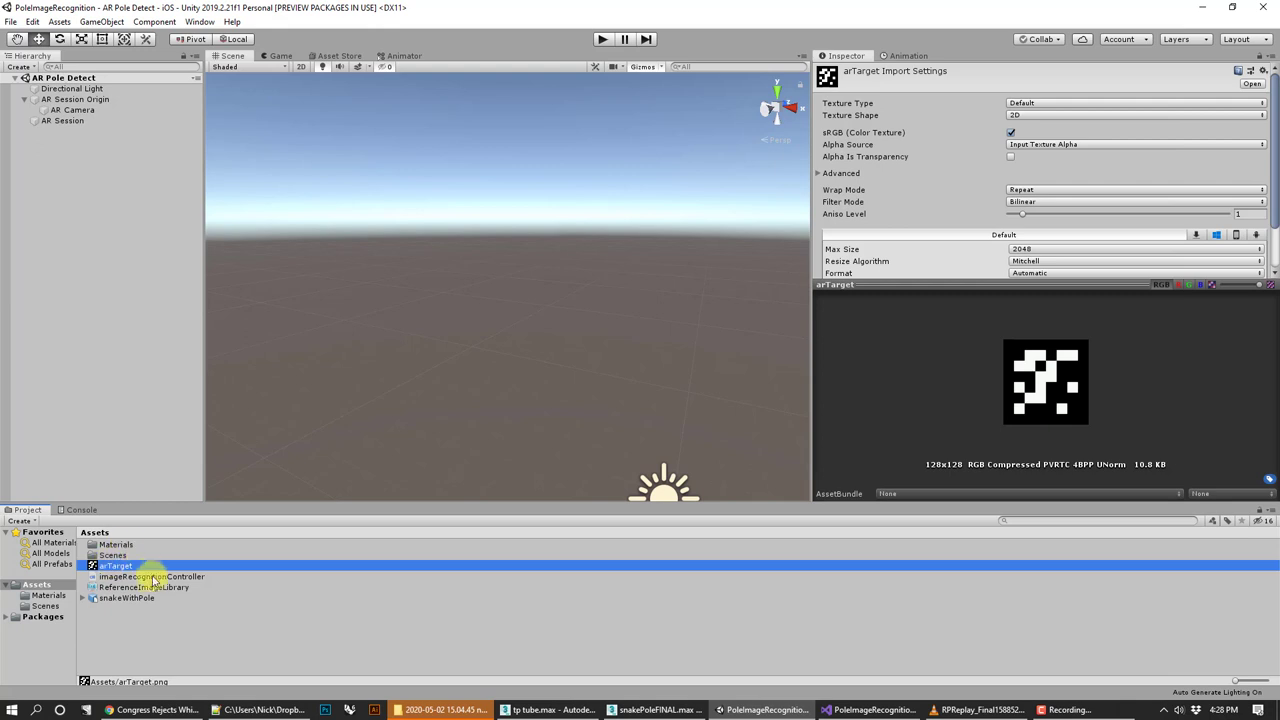
left_click(145, 587)
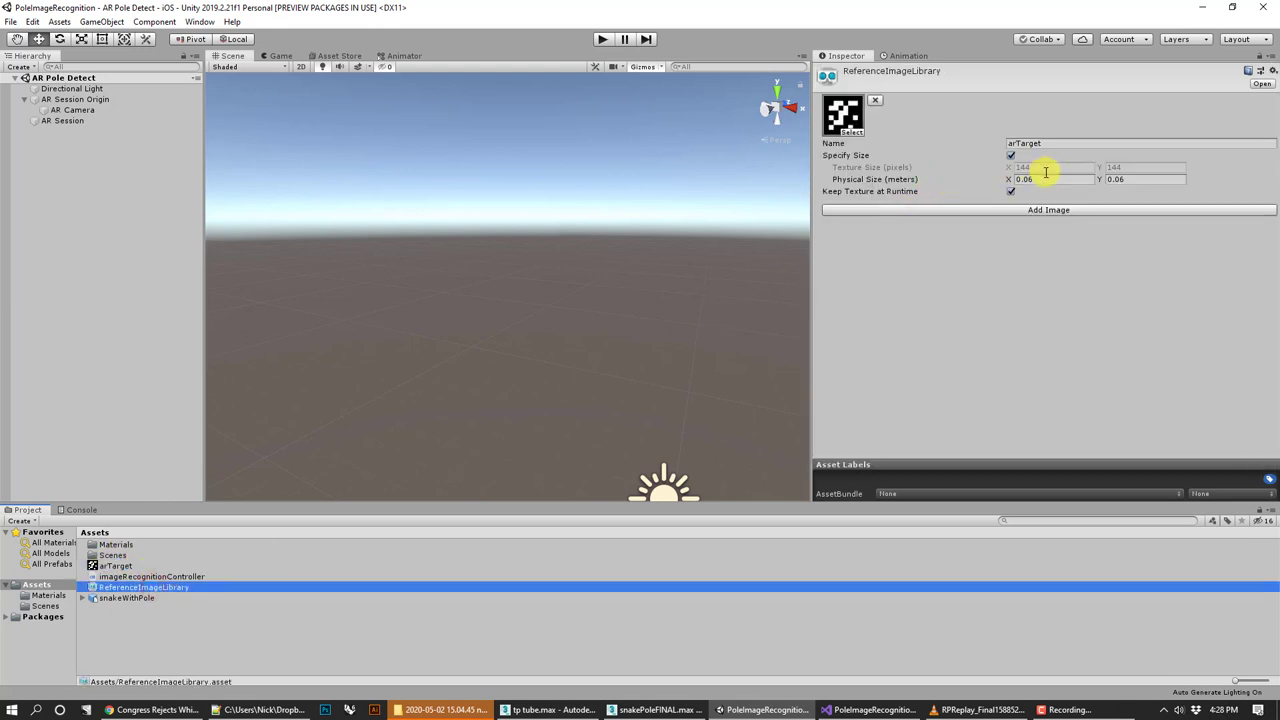
left_click(1046, 178)
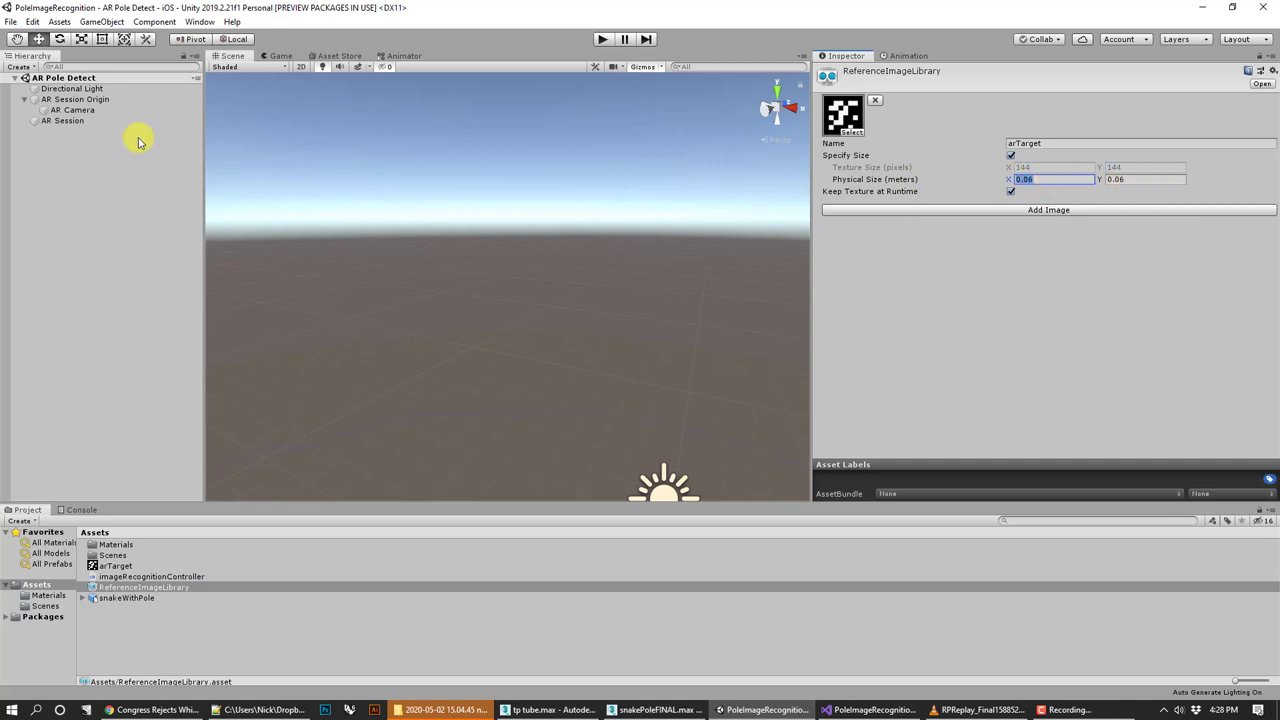
left_click(89, 100)
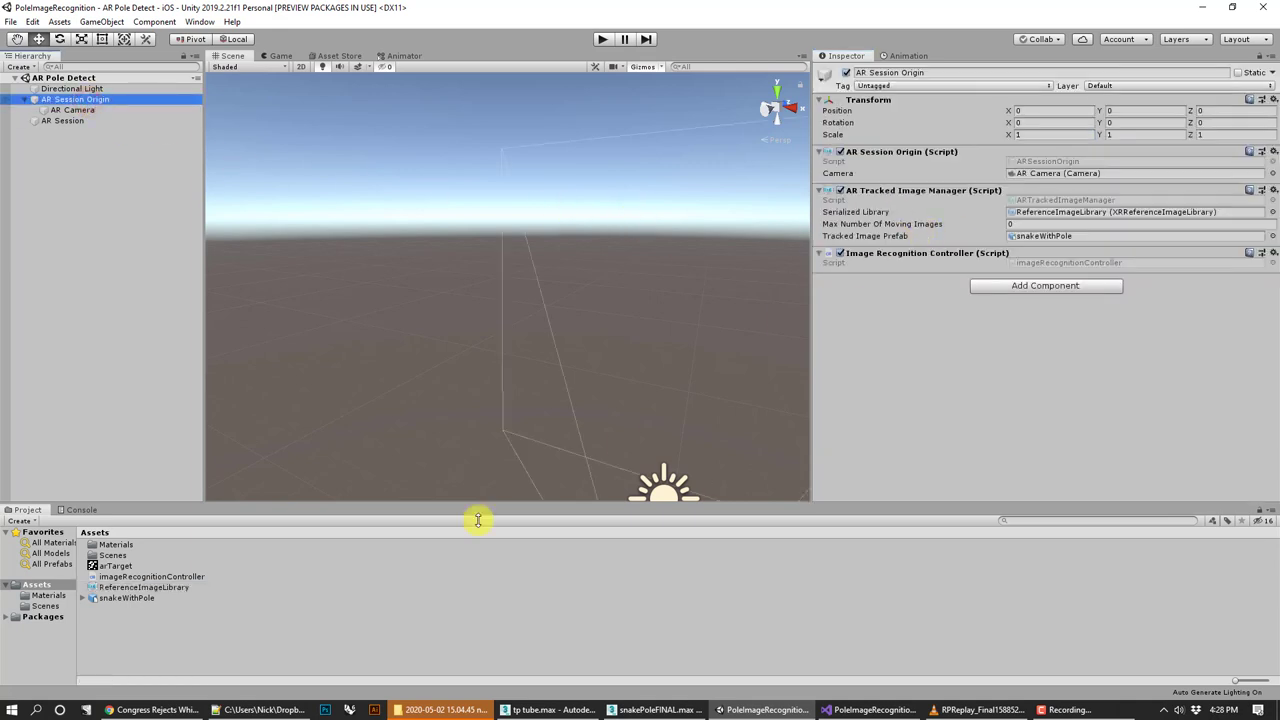
Check snakeWithPole against AR Session Origin's components, then bring up the VLC demo video
left_click(107, 600)
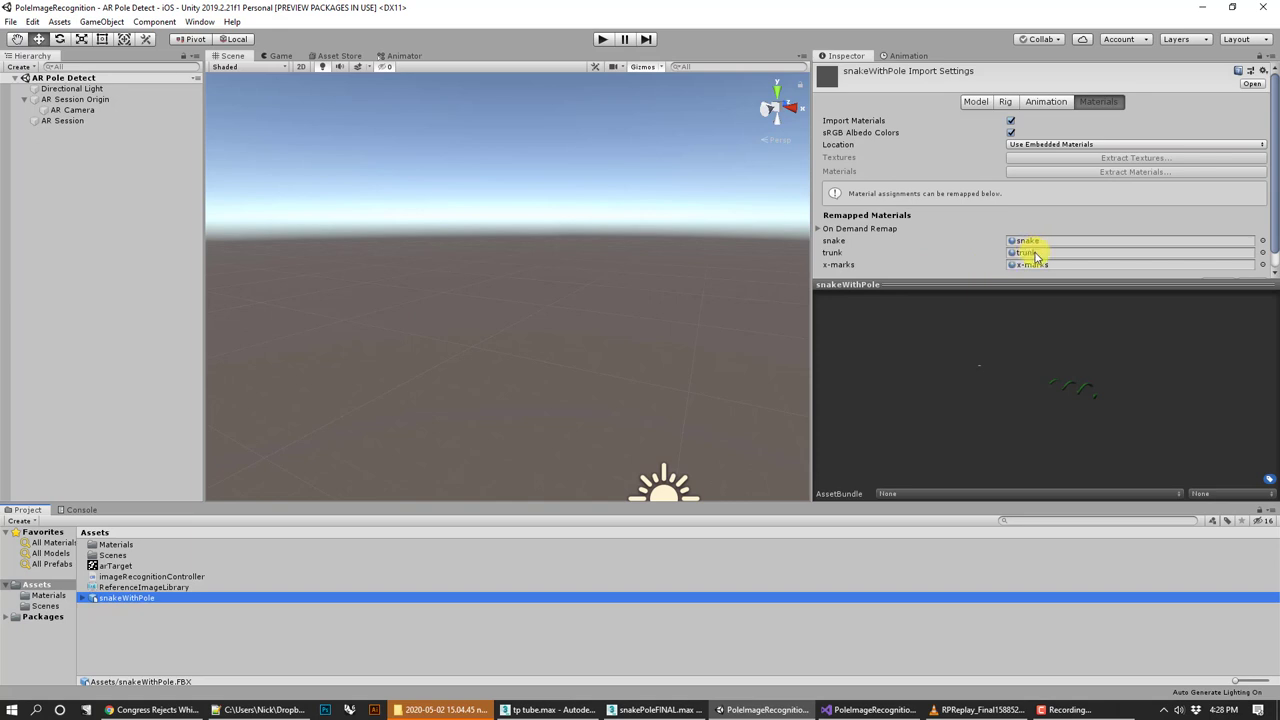
left_click(90, 103)
left_click_drag(116, 601, 341, 637)
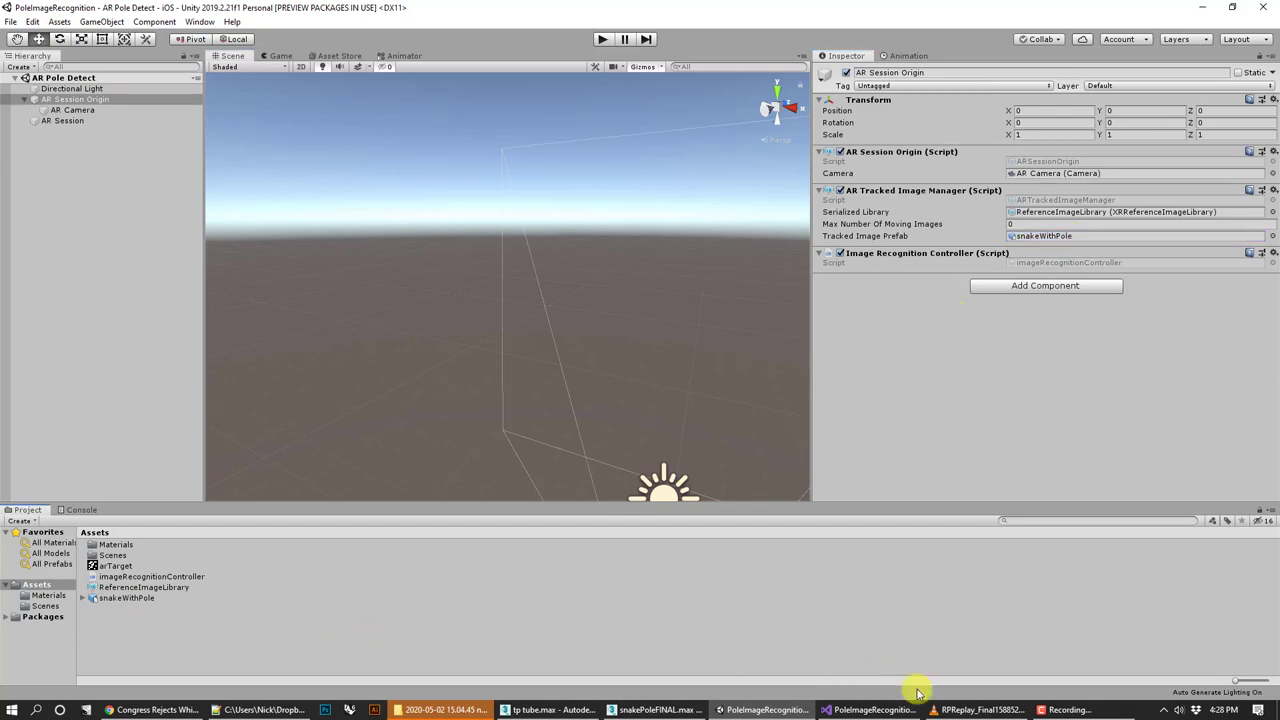
left_click(955, 708)
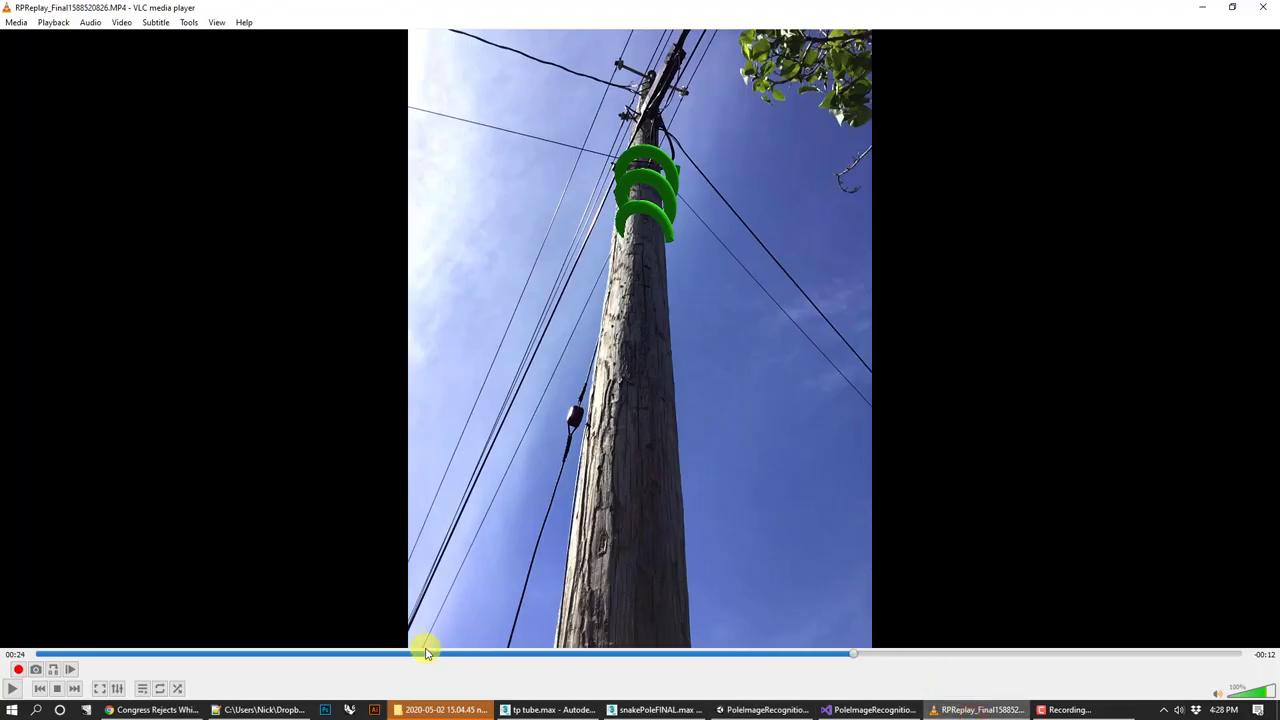
Replay the demo, pausing on the pole marker, to watch the green snake coil around the pole, then return to Unity
left_click(564, 653)
left_click(13, 689)
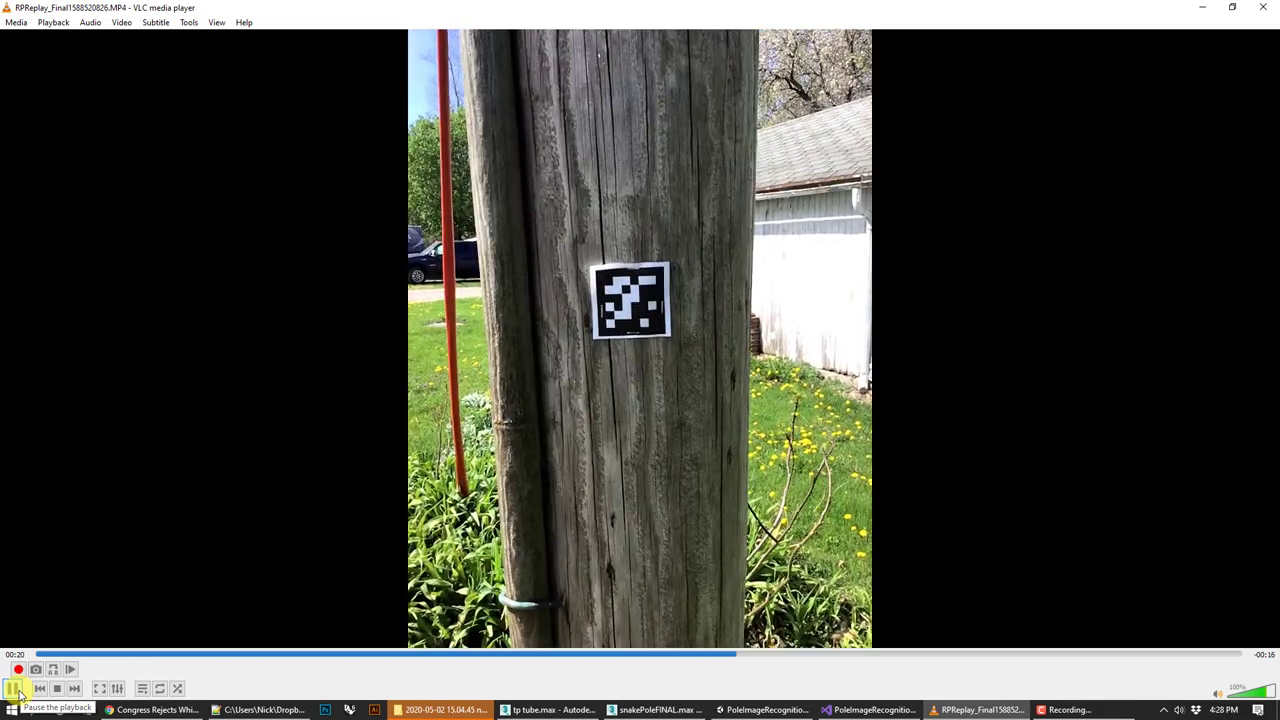
left_click(13, 689)
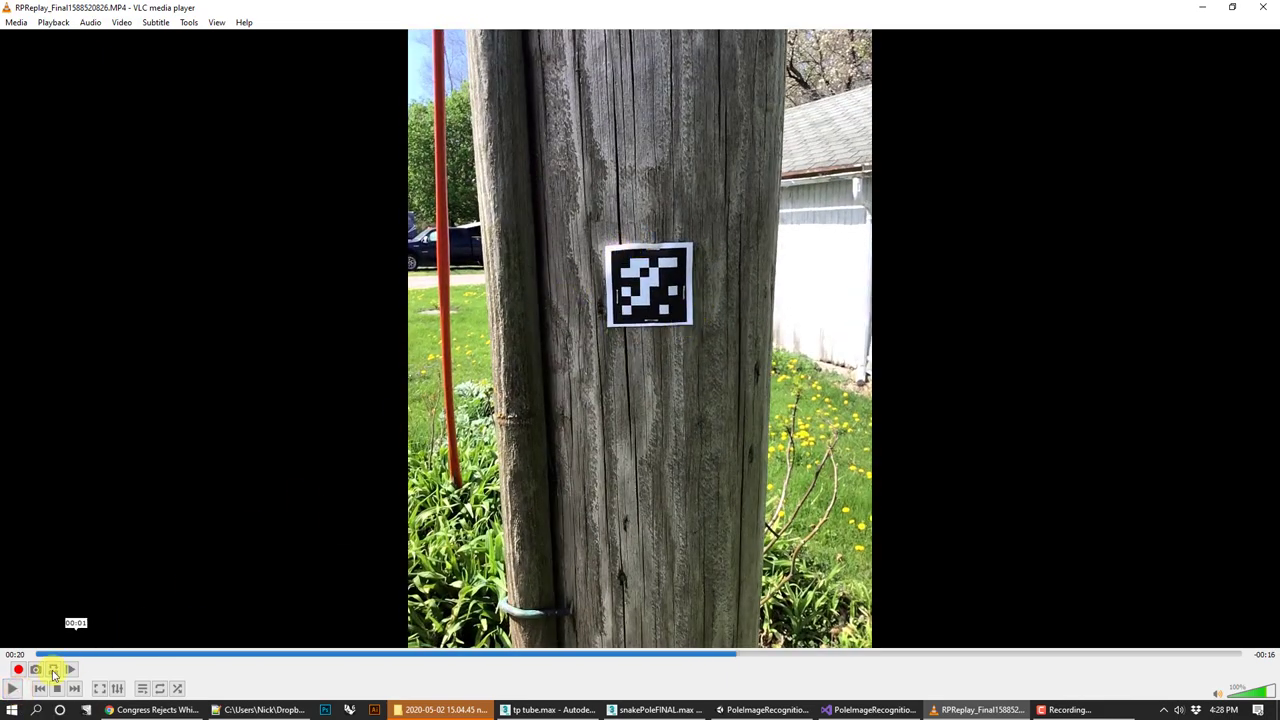
left_click(12, 689)
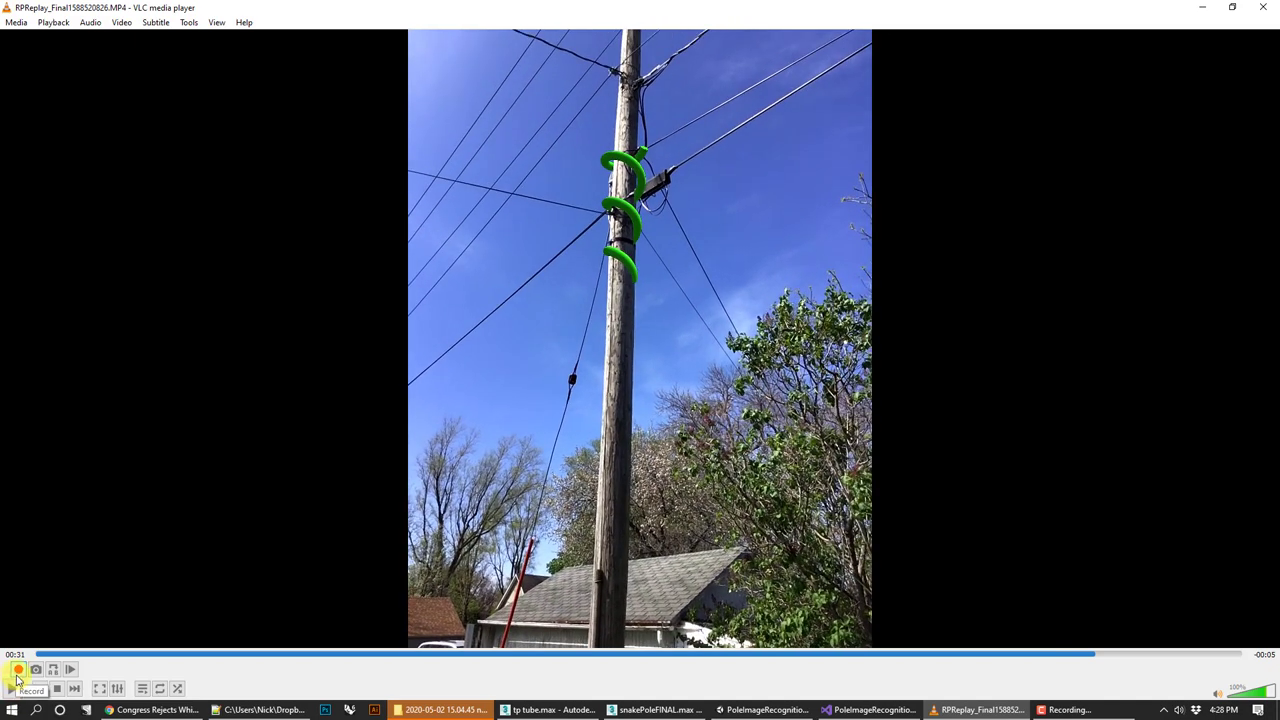
left_click(745, 710)
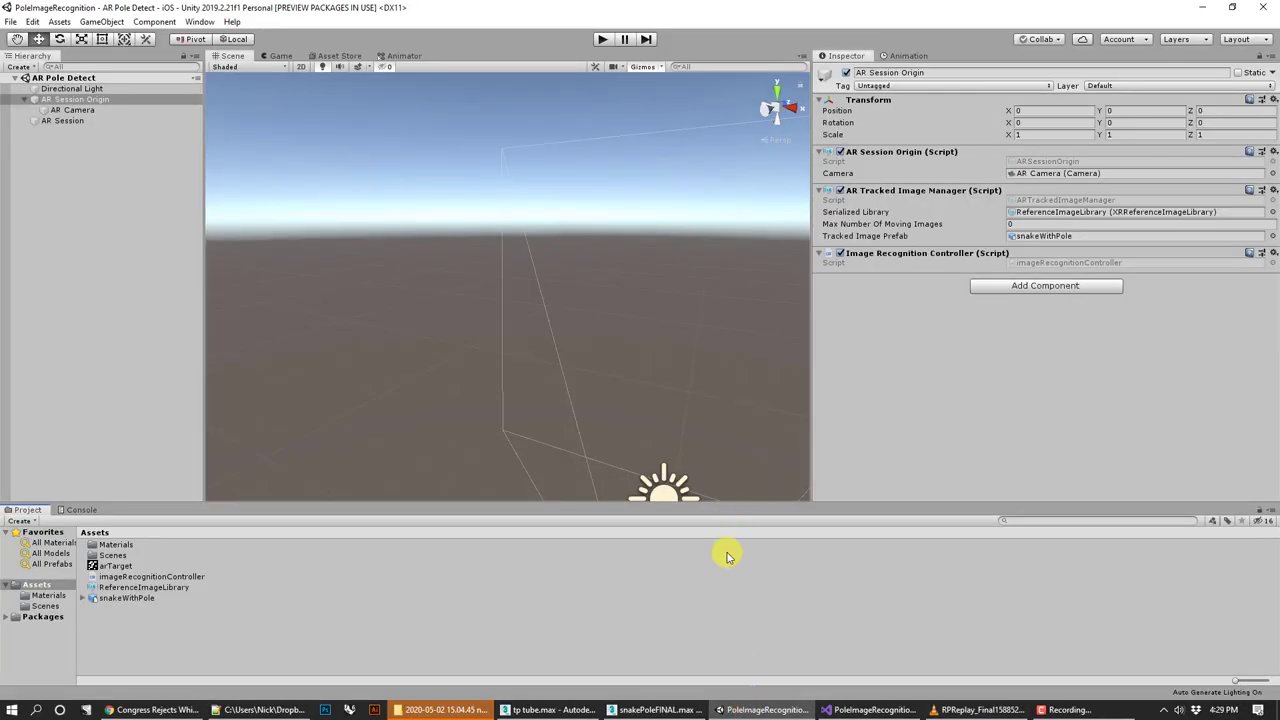